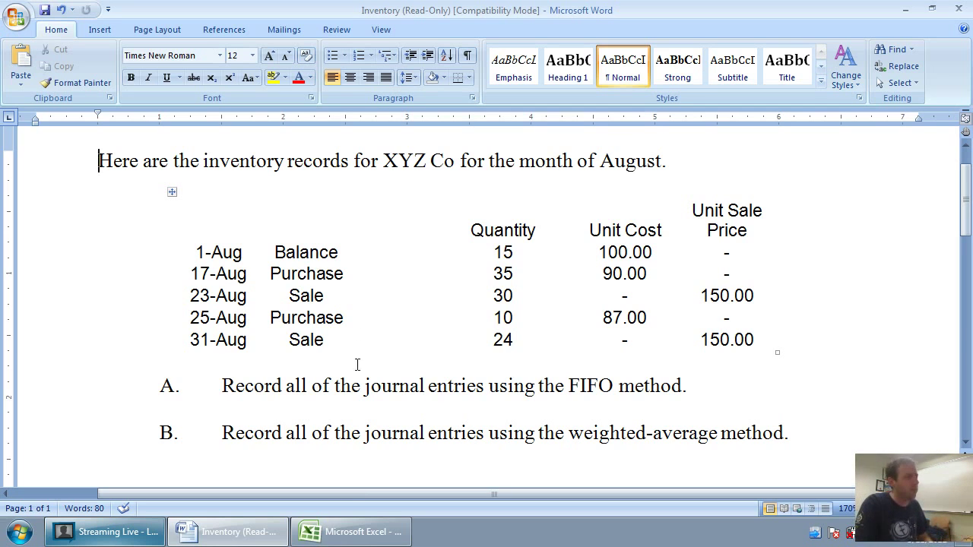
- Switch to the Excel inventory template and fill the Purchases columns B to D with light red
{"action": "left_click", "coordinate": [354, 532]}
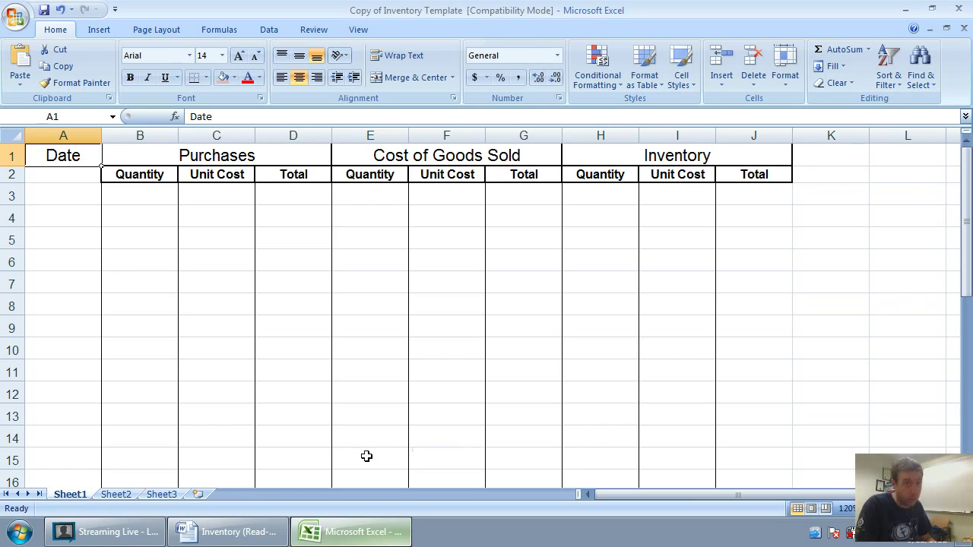
{"action": "left_click_drag", "start_coordinate": [147, 133], "coordinate": [306, 136]}
{"action": "left_click", "coordinate": [221, 78]}
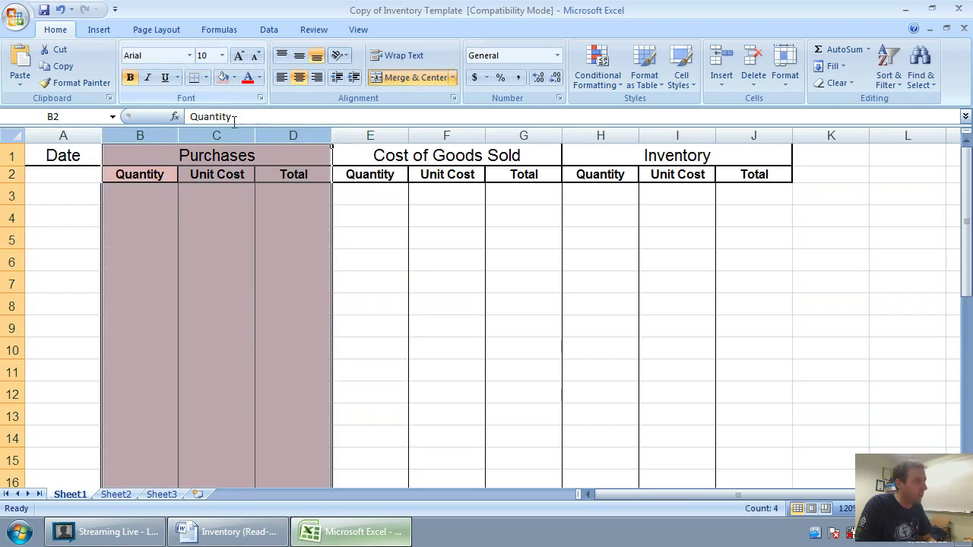
{"action": "left_click", "coordinate": [315, 302]}
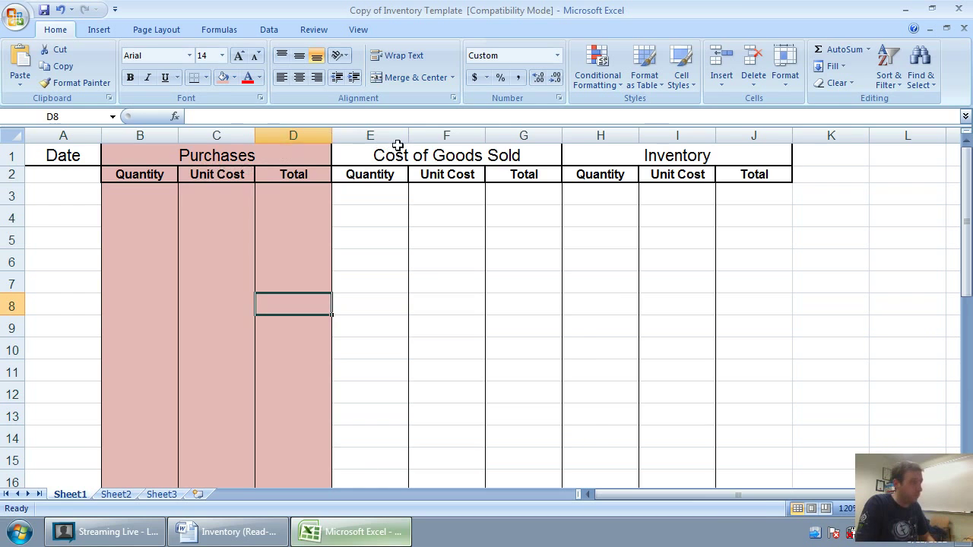
- Fill the Cost of Goods Sold columns E to G with yellow
{"action": "left_click_drag", "start_coordinate": [397, 138], "coordinate": [495, 135]}
{"action": "left_click", "coordinate": [234, 77]}
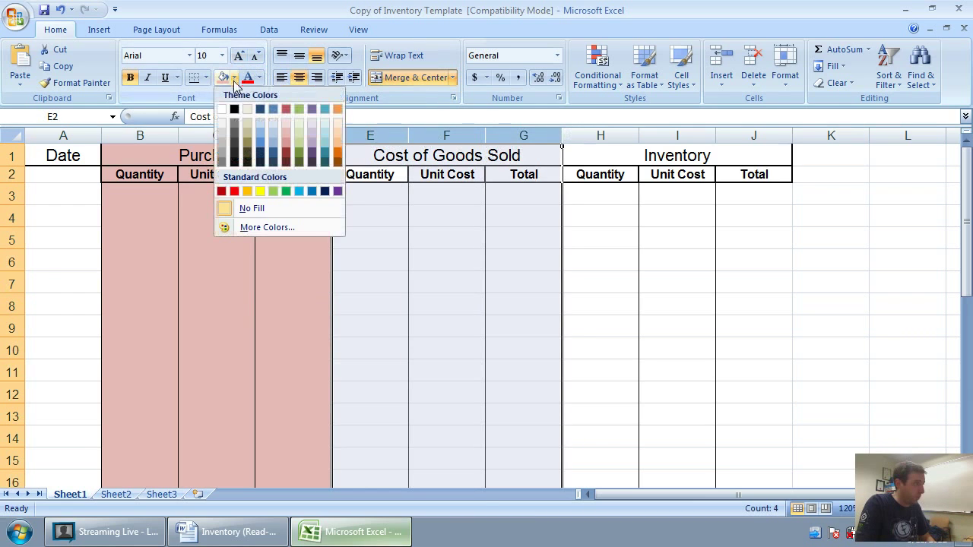
{"action": "left_click", "coordinate": [263, 191]}
{"action": "left_click", "coordinate": [435, 251]}
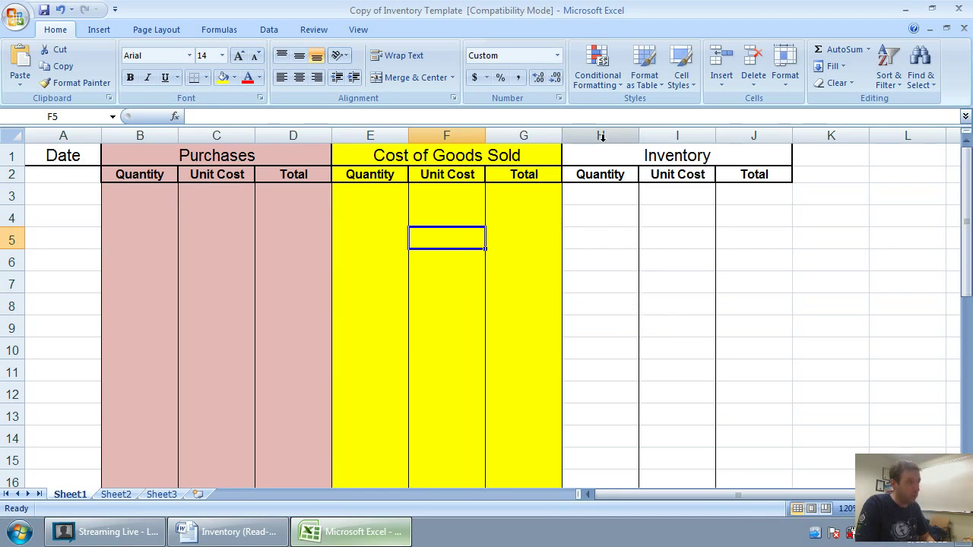
- Fill the Inventory columns H to J with light orange
{"action": "left_click_drag", "start_coordinate": [600, 135], "coordinate": [754, 135]}
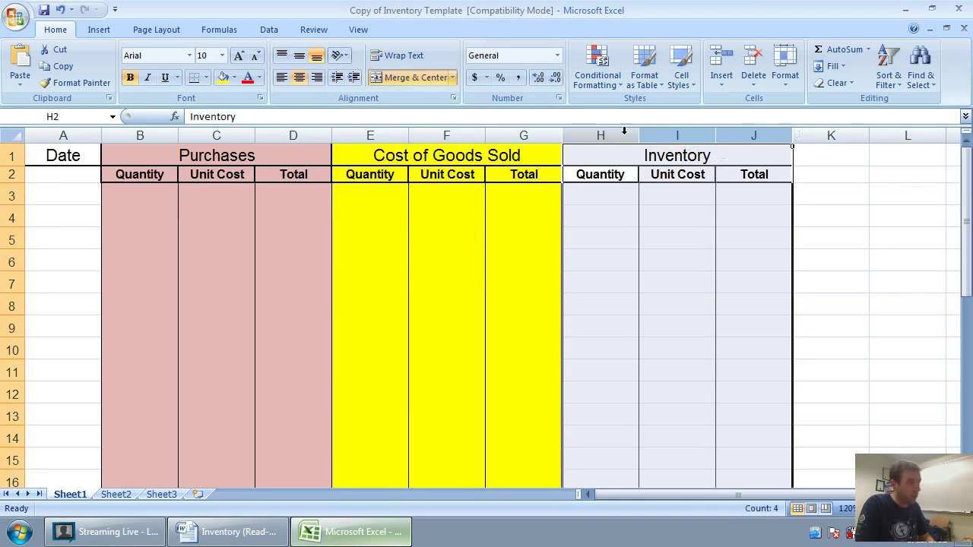
{"action": "left_click", "coordinate": [234, 77]}
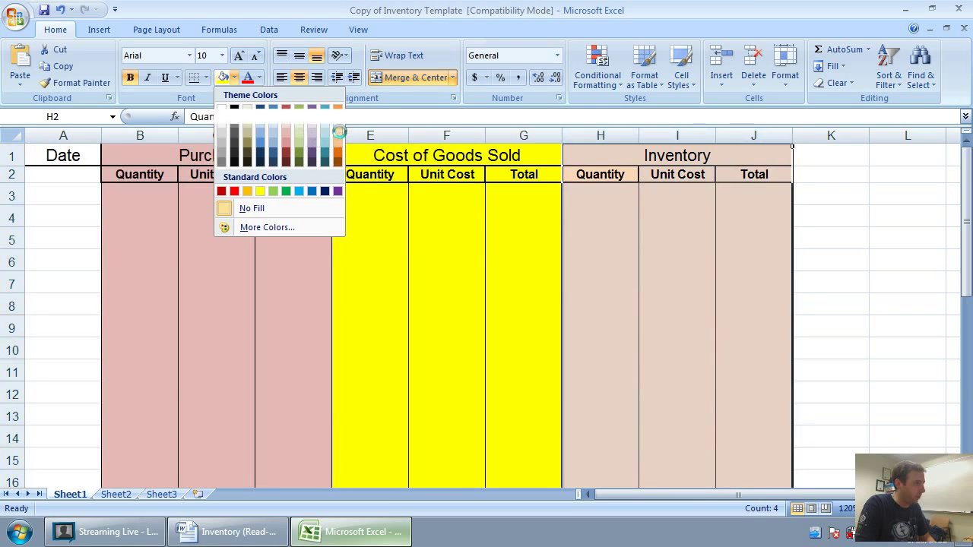
{"action": "left_click", "coordinate": [337, 134]}
{"action": "left_click", "coordinate": [446, 238]}
{"action": "left_click", "coordinate": [619, 307]}
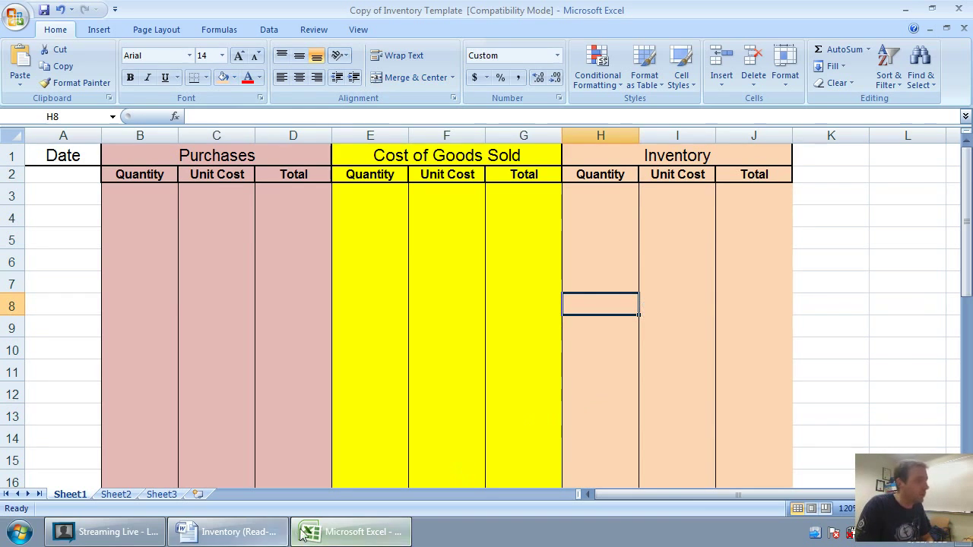
- Consult the August inventory records in Word and enter Aug 1 as the first date in cell A3 of the Excel template
{"action": "left_click", "coordinate": [228, 532]}
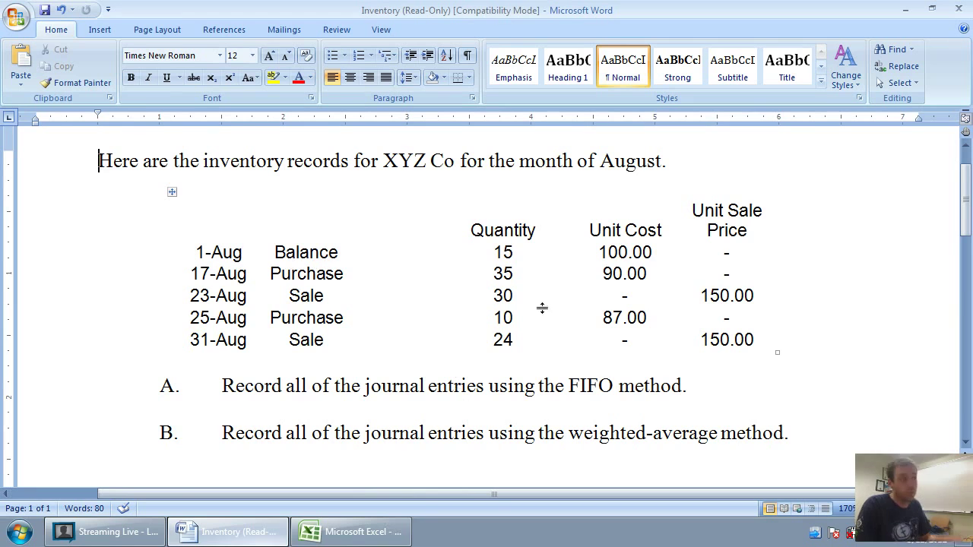
{"action": "left_click", "coordinate": [259, 537]}
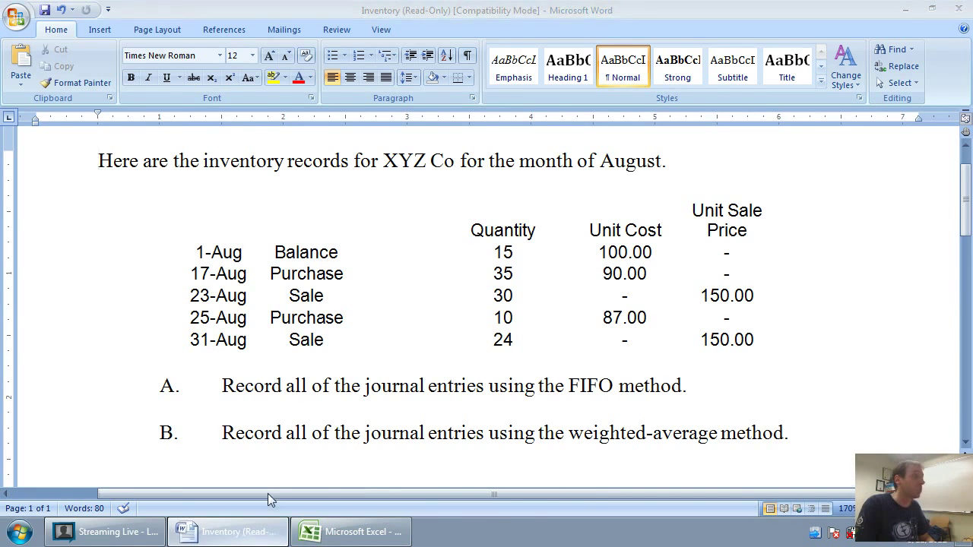
{"action": "left_click", "coordinate": [61, 197]}
{"action": "left_click", "coordinate": [145, 195]}
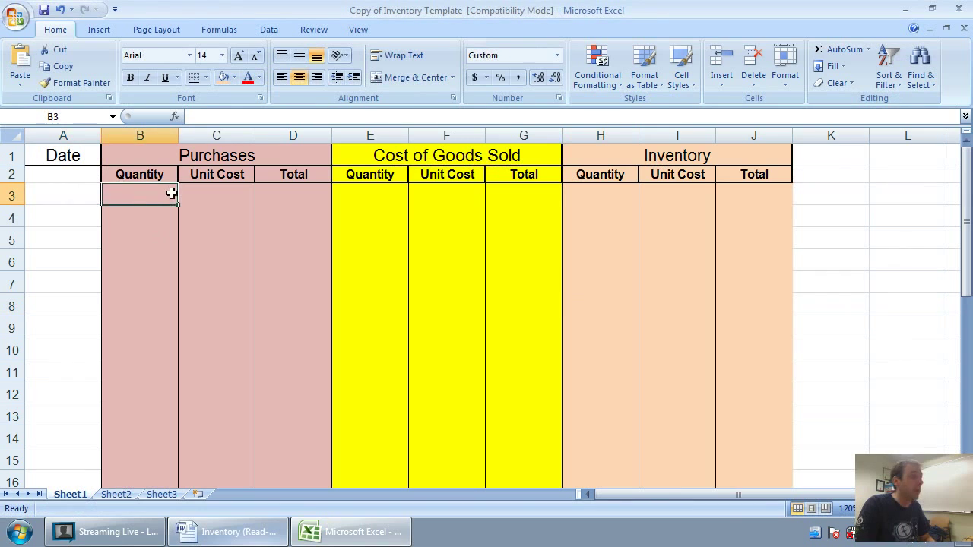
{"action": "left_click", "coordinate": [78, 196]}
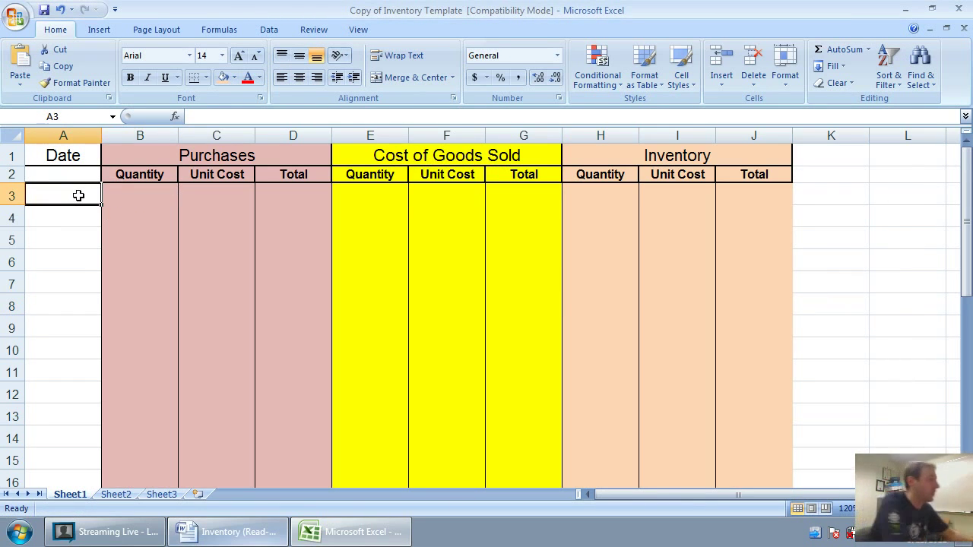
{"action": "type", "text": "Aug 1"}
{"action": "key", "text": "Return"}
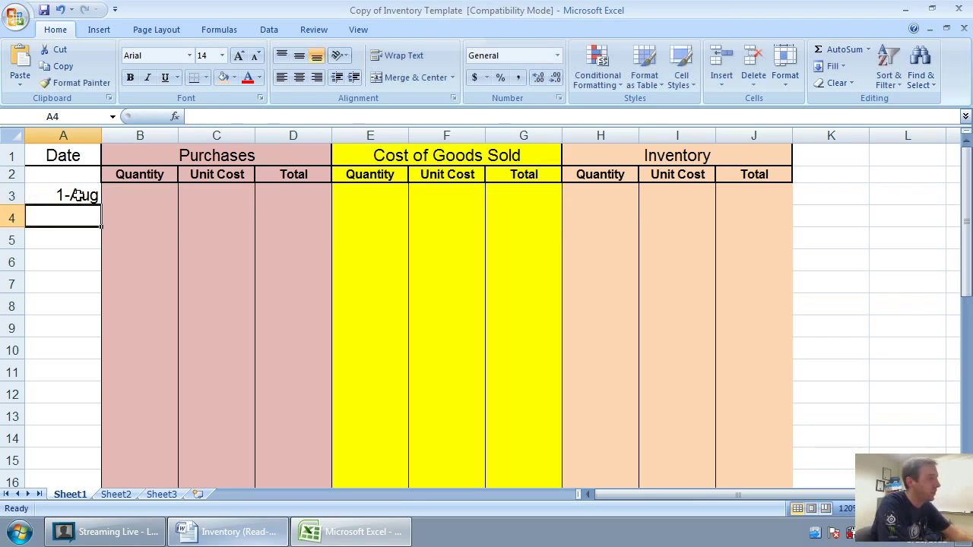
- Record the Aug 1 opening balance in the Inventory columns: quantity 15, unit cost 100, total 1500
{"action": "key", "text": "Right"}
{"action": "key", "text": "Up"}
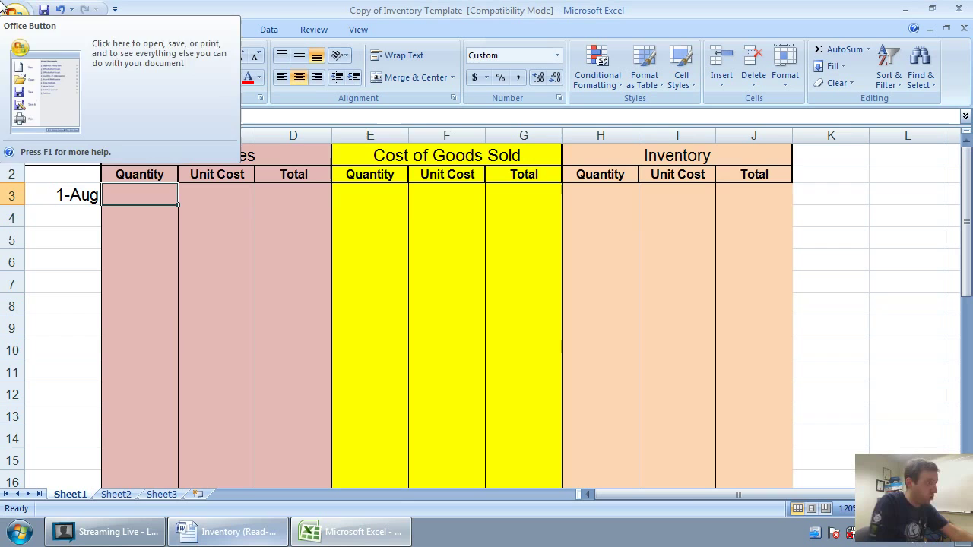
{"action": "key", "text": "Right"}
{"action": "key", "text": "Right"}
{"action": "key", "text": "Right"}
{"action": "key", "text": "Right"}
{"action": "key", "text": "Right"}
{"action": "key", "text": "Right"}
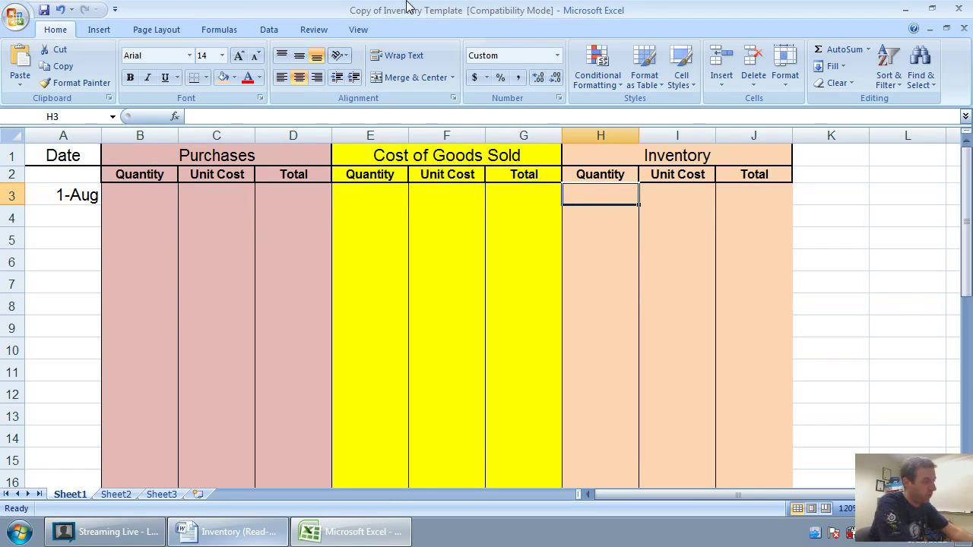
{"action": "type", "text": "15"}
{"action": "key", "text": "Tab"}
{"action": "type", "text": "100"}
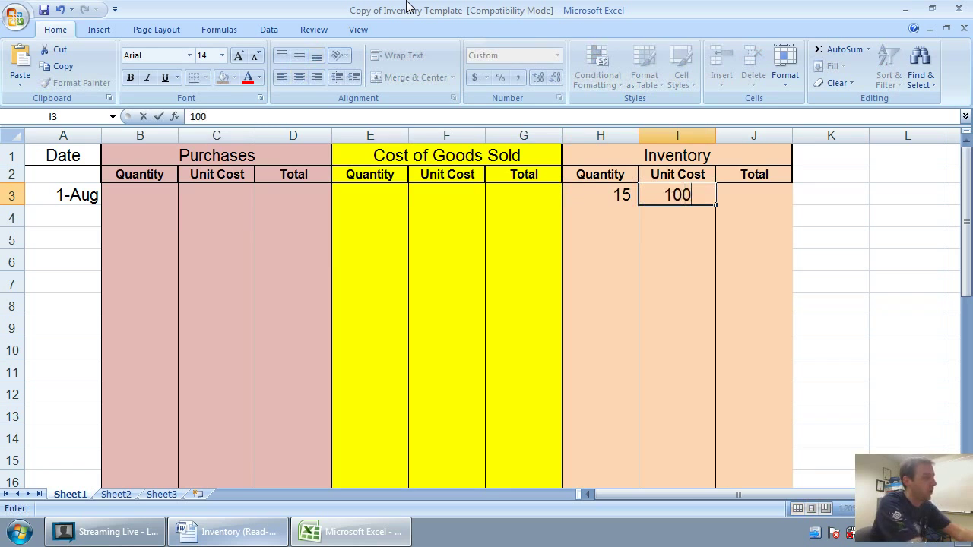
{"action": "key", "text": "Tab"}
{"action": "type", "text": "1500"}
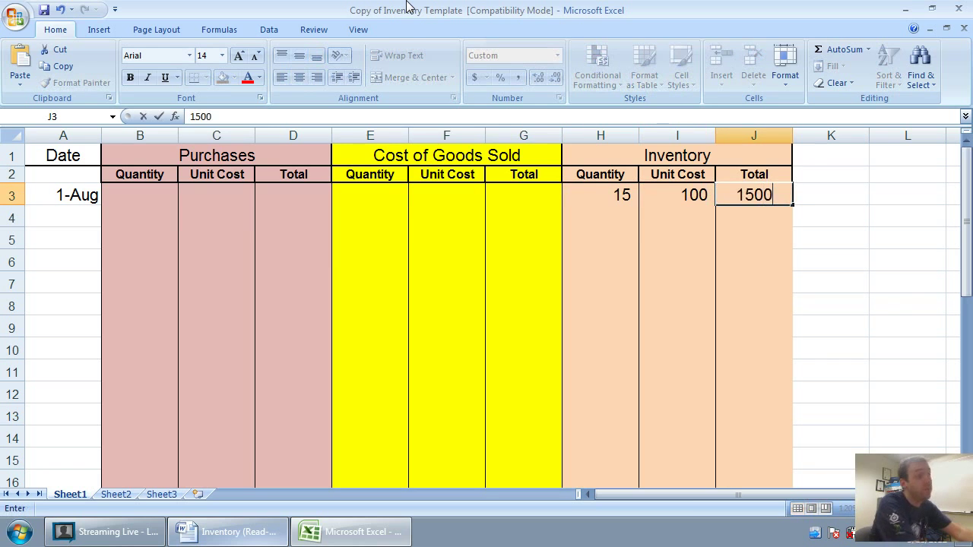
{"action": "key", "text": "Return"}
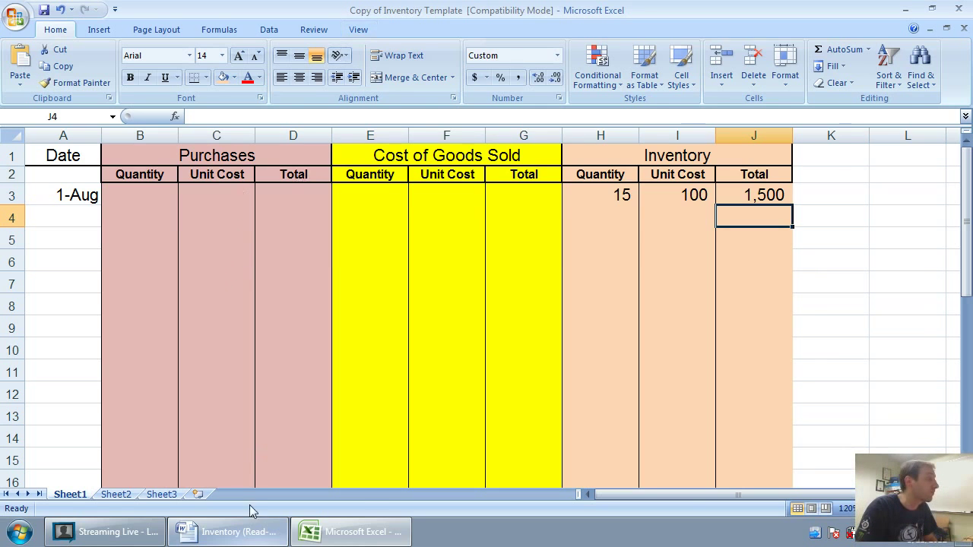
- Check the Word records and enter the Aug 17 purchase in row 4 with quantity 35 and unit cost 90
{"action": "left_click", "coordinate": [232, 532]}
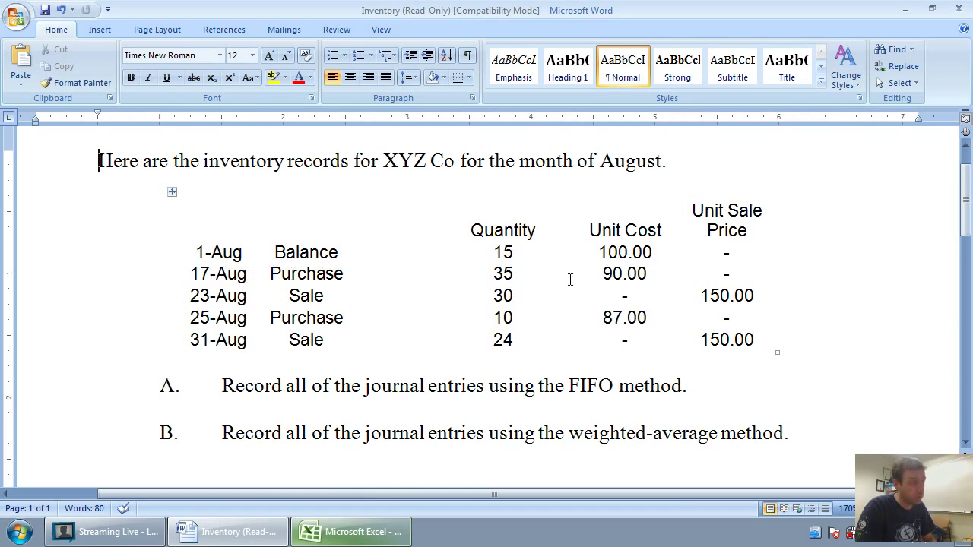
{"action": "left_click", "coordinate": [361, 532]}
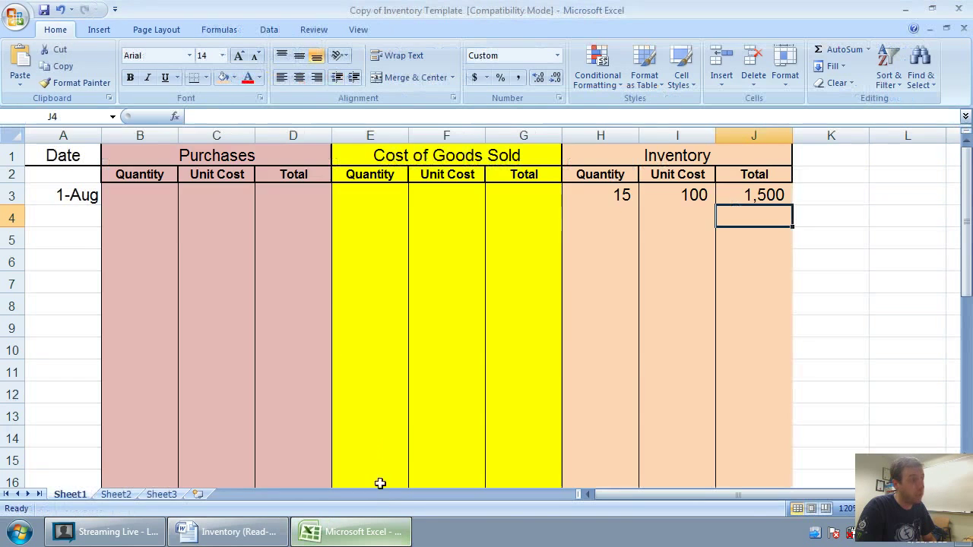
{"action": "left_click", "coordinate": [82, 213]}
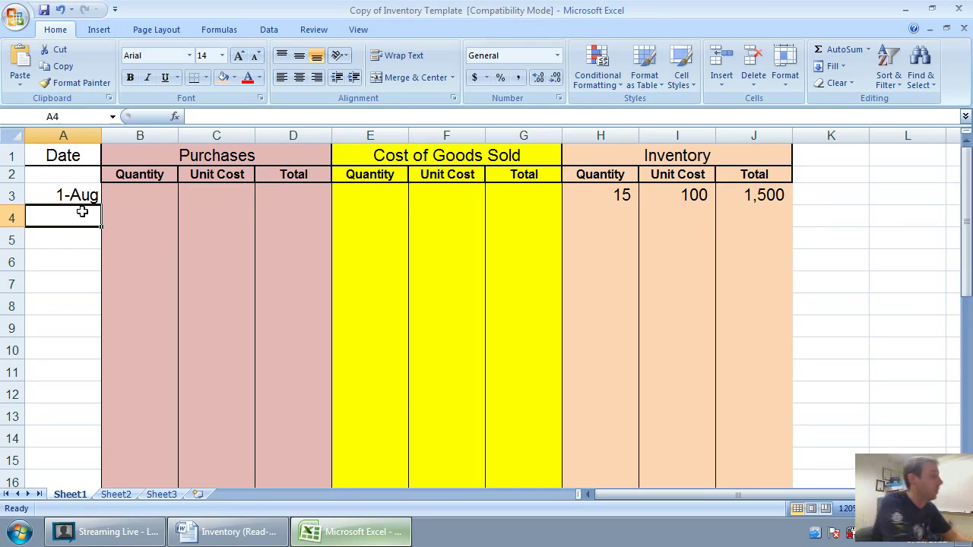
{"action": "type", "text": "Aug 17"}
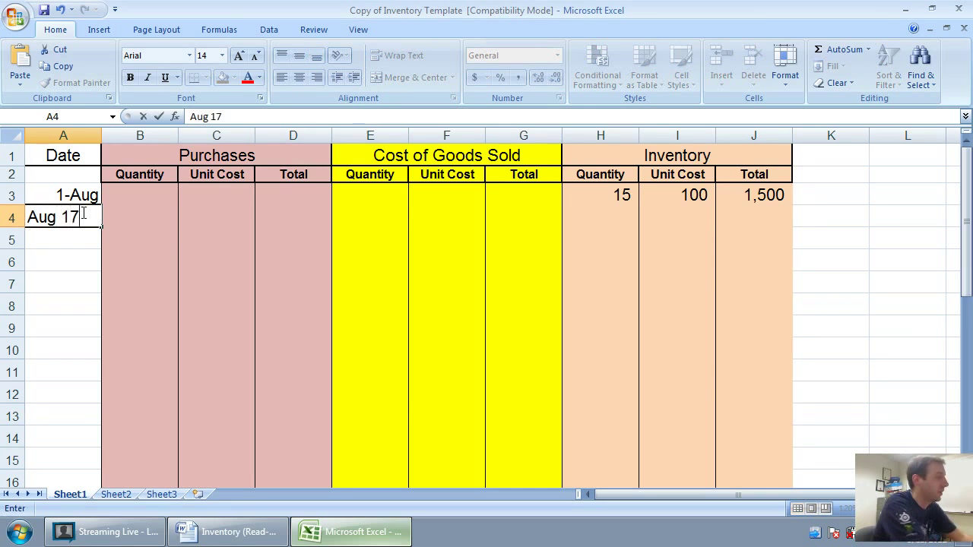
{"action": "key", "text": "Tab"}
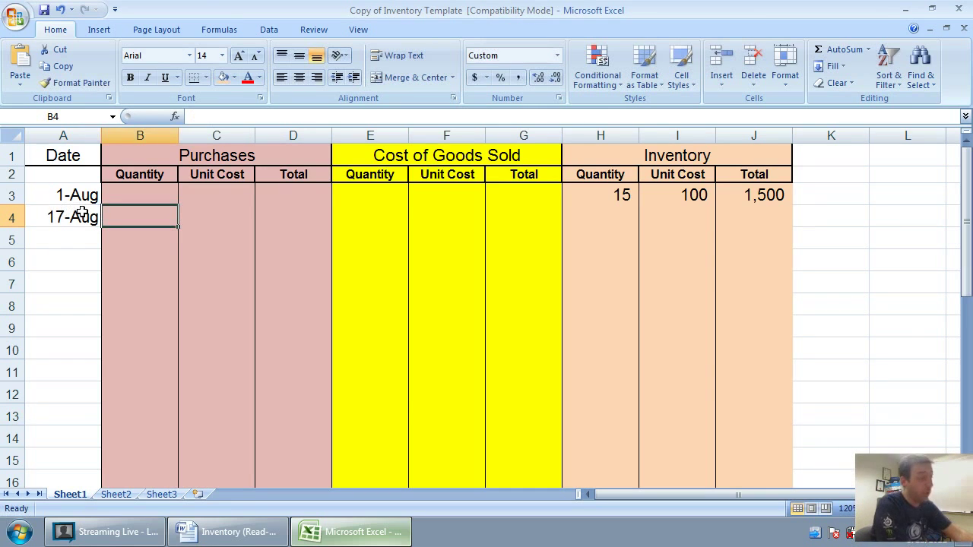
{"action": "type", "text": "35"}
{"action": "key", "text": "Tab"}
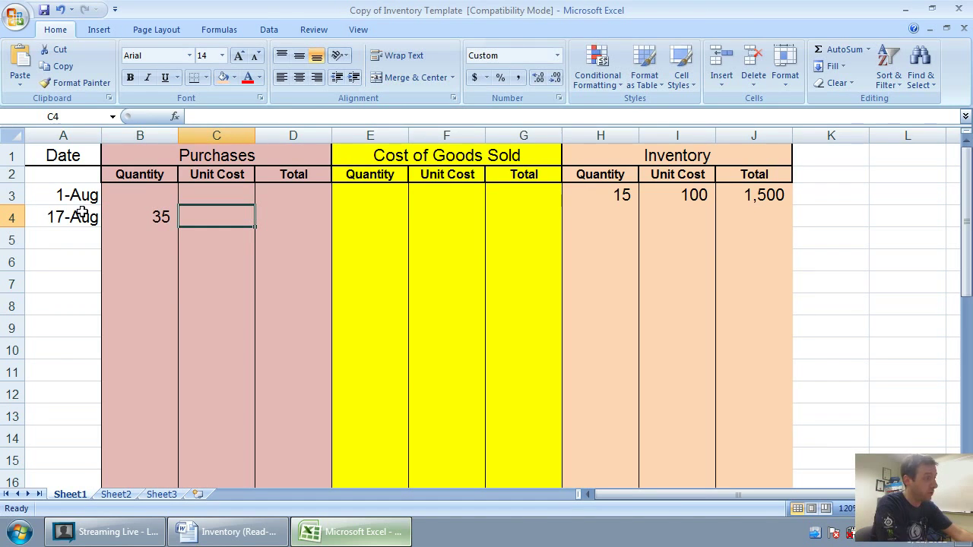
{"action": "type", "text": "90"}
{"action": "key", "text": "Tab"}
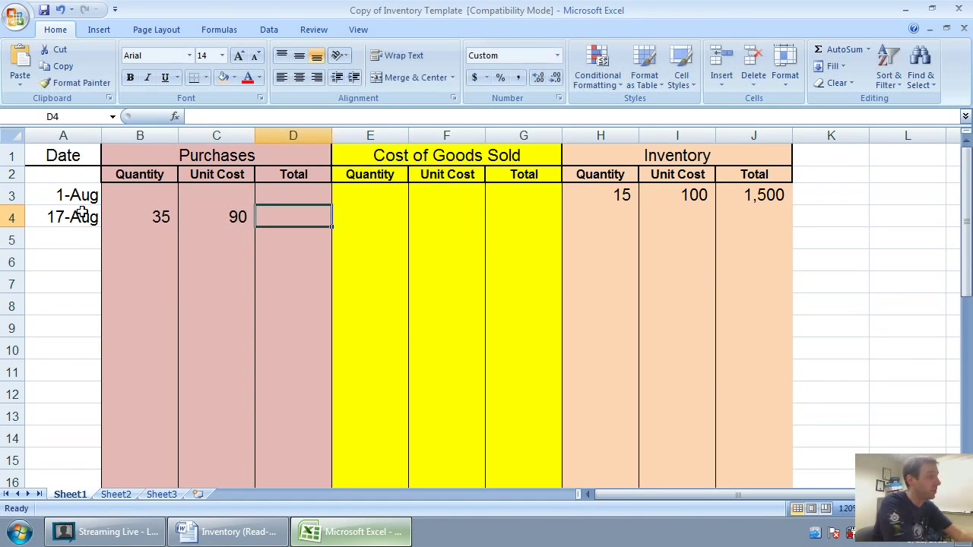
- Calculate the Aug 17 purchase total in D4 with the formula =35*90
{"action": "type", "text": "35"}
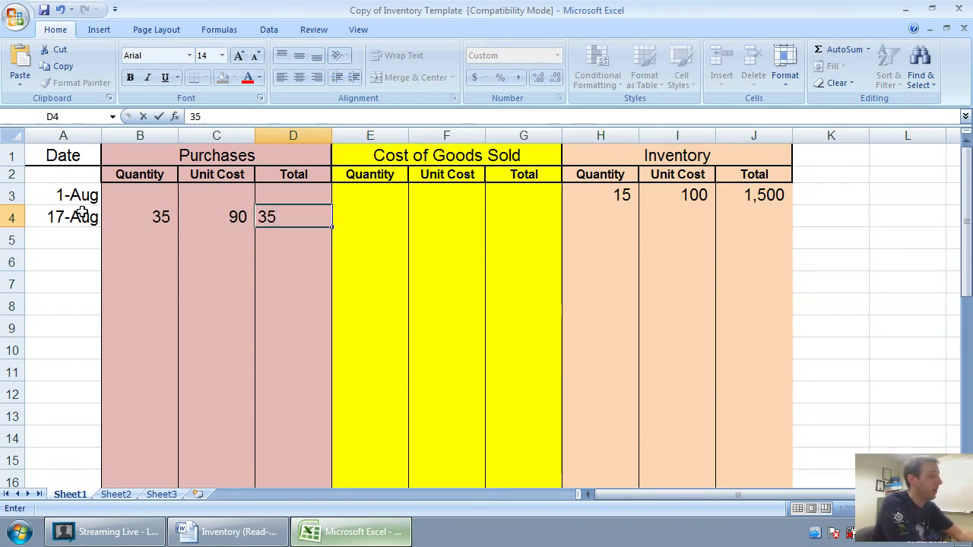
{"action": "key", "text": "BackSpace"}
{"action": "key", "text": "BackSpace"}
{"action": "type", "text": "=32"}
{"action": "key", "text": "BackSpace"}
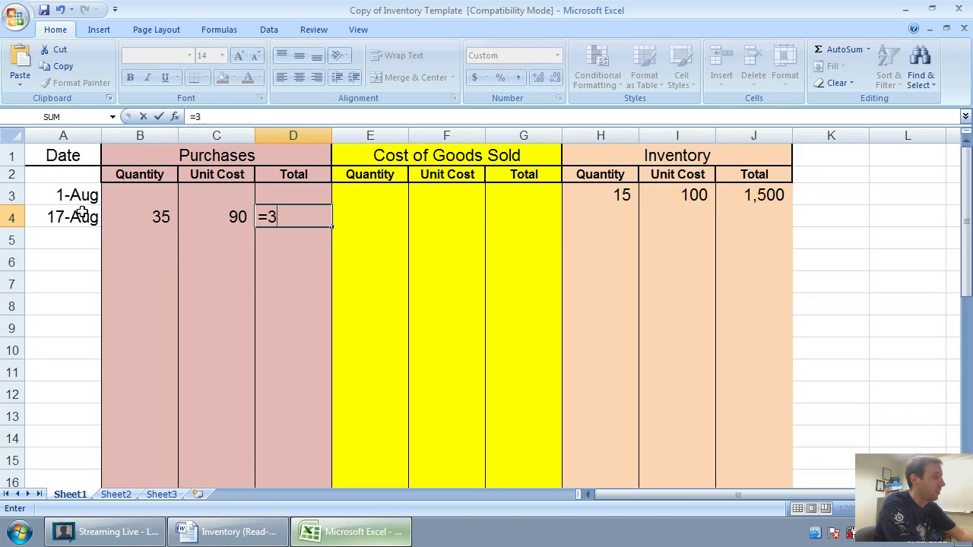
{"action": "type", "text": "5*"}
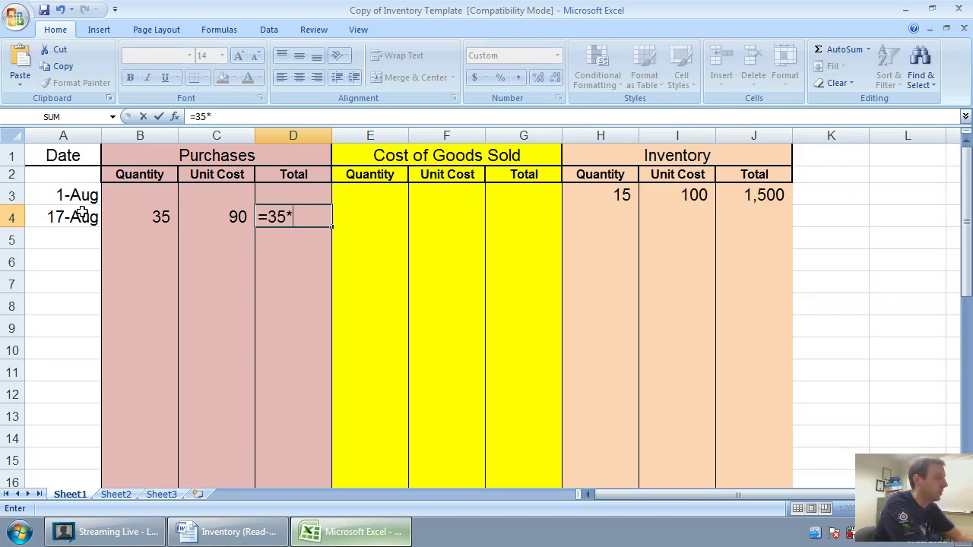
{"action": "type", "text": "90"}
{"action": "key", "text": "Return"}
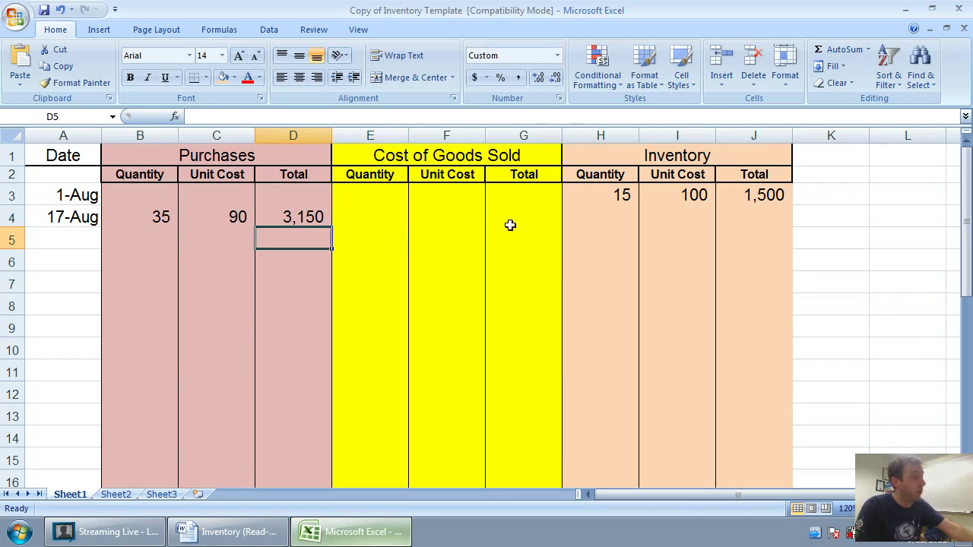
- Add a bottom border beneath the 1-Aug row from column A to column J
{"action": "left_click_drag", "start_coordinate": [23, 202], "coordinate": [753, 195]}
{"action": "left_click", "coordinate": [194, 77]}
{"action": "left_click", "coordinate": [323, 264]}
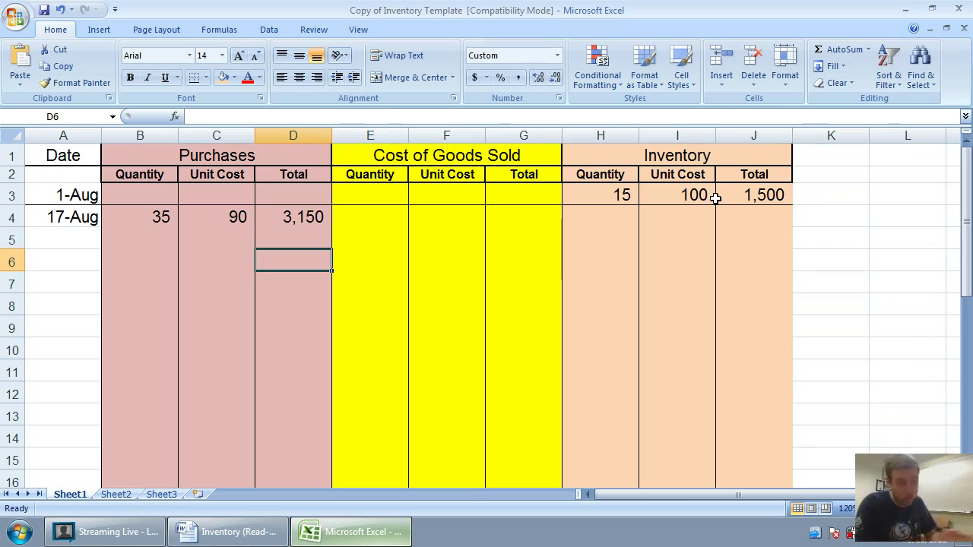
- Carry the opening layer into the 17-Aug row's Inventory columns: quantity 15, unit cost 100, total 1500
{"action": "left_click", "coordinate": [596, 217]}
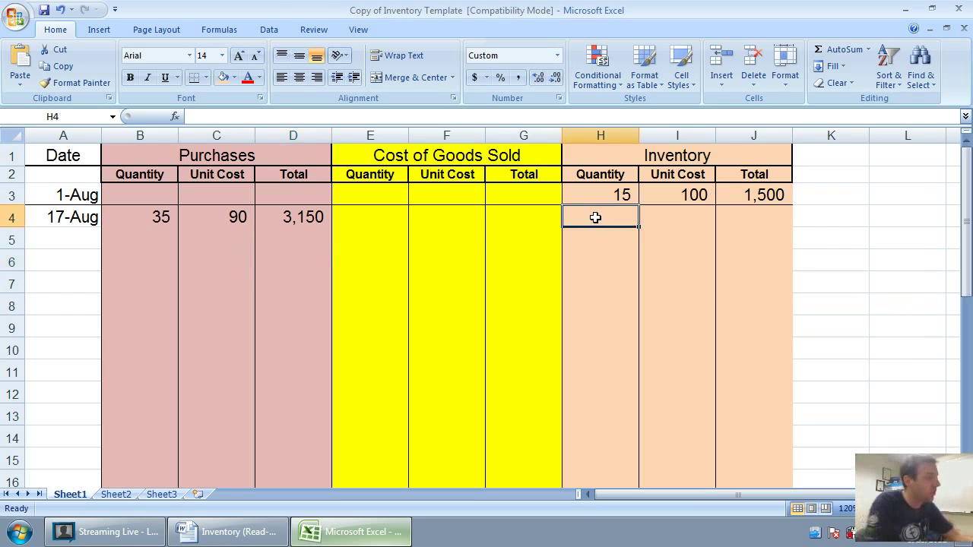
{"action": "type", "text": "15"}
{"action": "key", "text": "Tab"}
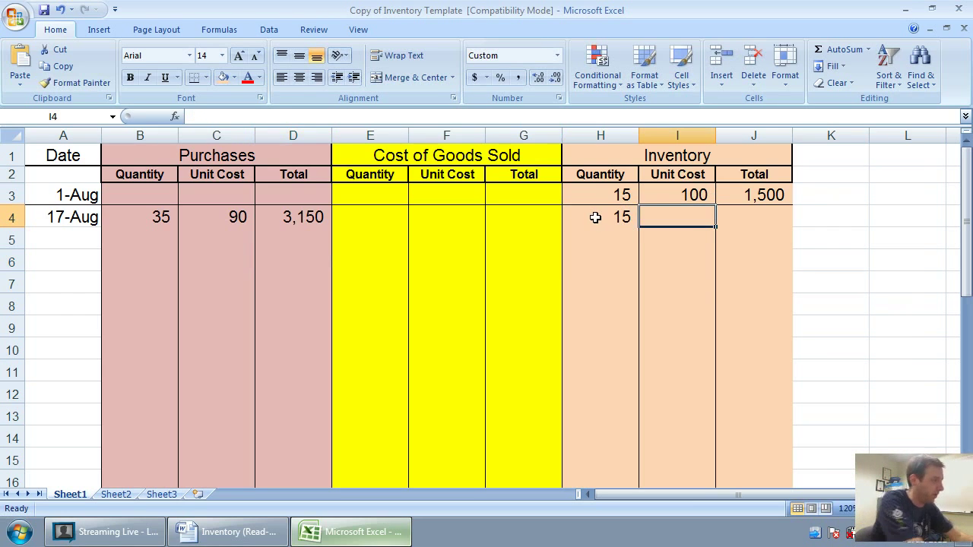
{"action": "type", "text": "100"}
{"action": "key", "text": "Tab"}
{"action": "type", "text": "1500"}
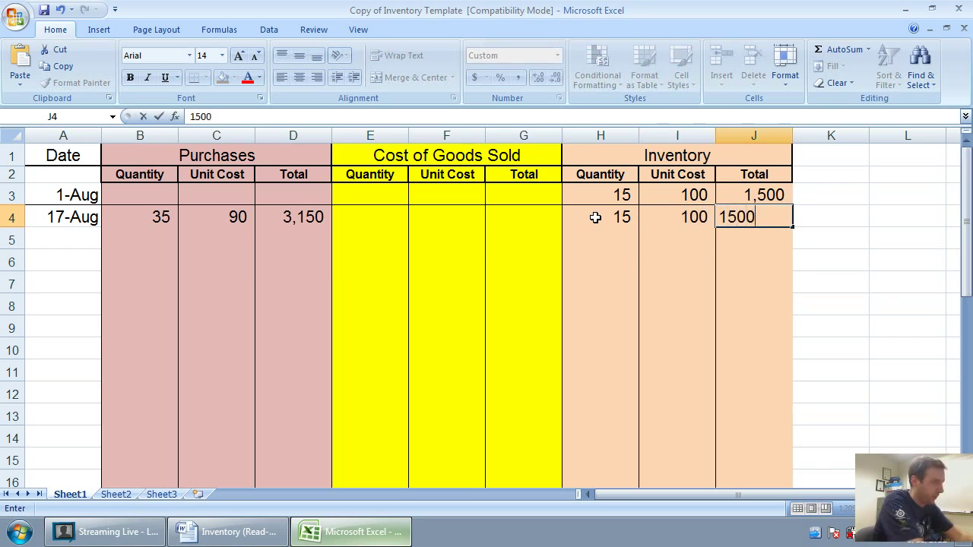
{"action": "key", "text": "Return"}
- Enter the purchased layer in row 5's Inventory columns: quantity 35, unit cost 90, total 3150
{"action": "key", "text": "Left"}
{"action": "key", "text": "Left"}
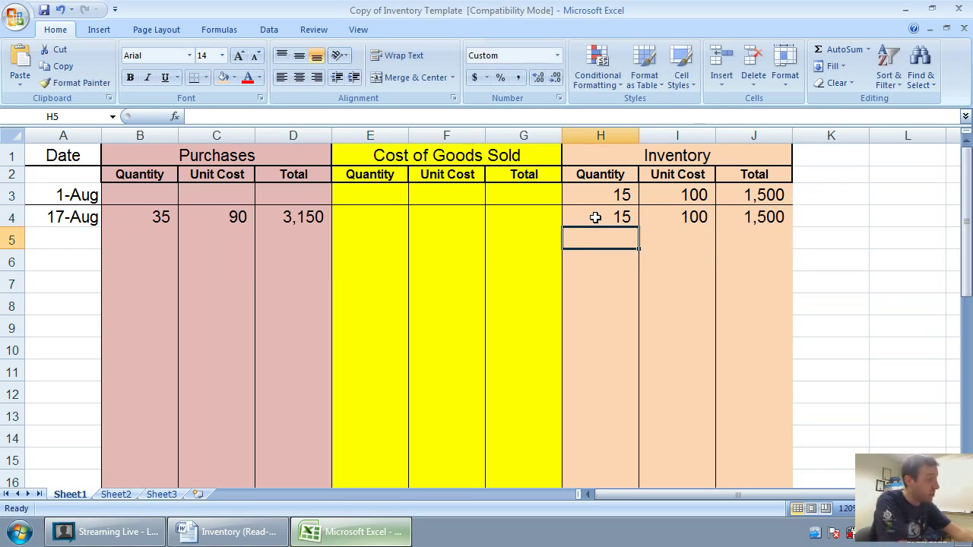
{"action": "type", "text": "35"}
{"action": "key", "text": "Tab"}
{"action": "type", "text": "90"}
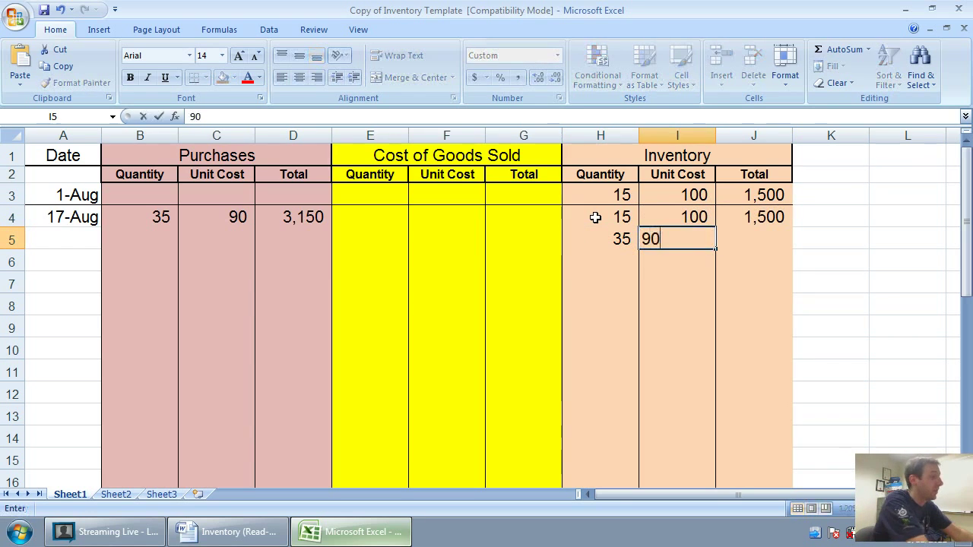
{"action": "key", "text": "Tab"}
{"action": "type", "text": "3,1"}
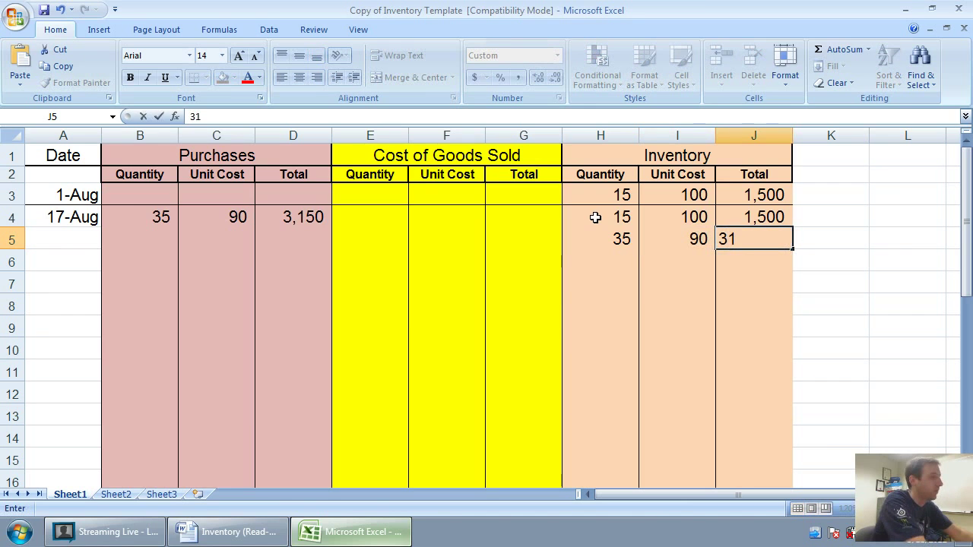
{"action": "type", "text": "50"}
{"action": "key", "text": "Return"}
{"action": "key", "text": "Left"}
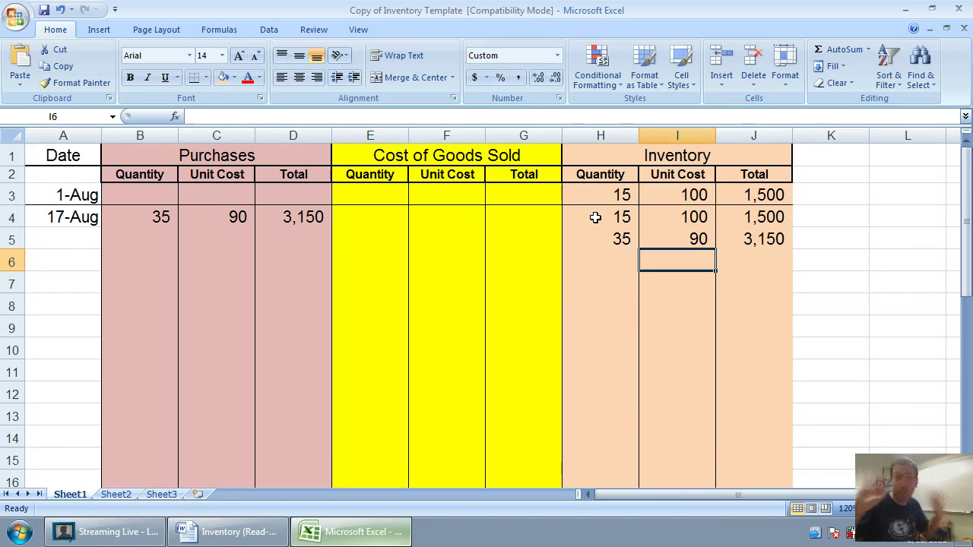
- Add a bottom border beneath row 5 from column A to column J
{"action": "left_click_drag", "start_coordinate": [774, 237], "coordinate": [82, 246]}
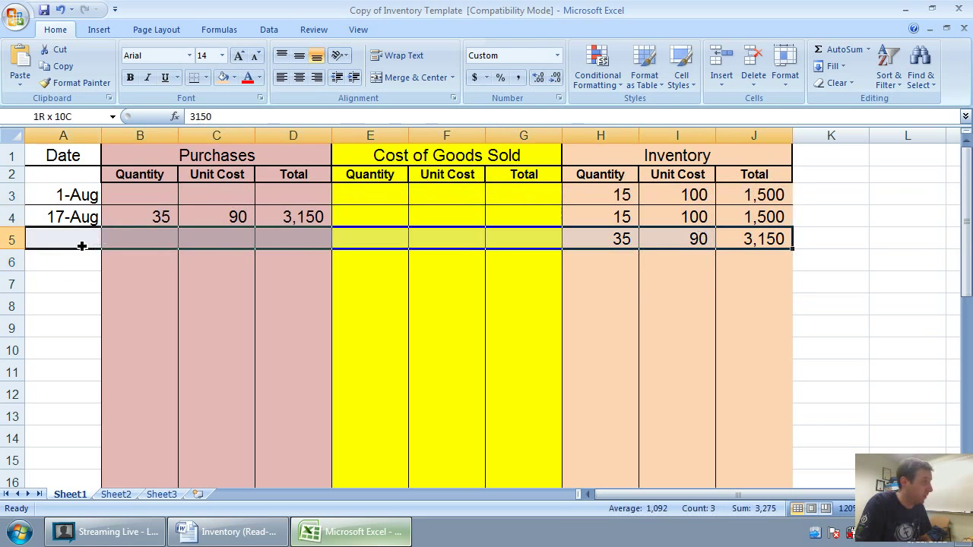
{"action": "left_click", "coordinate": [194, 76]}
{"action": "left_click", "coordinate": [70, 258]}
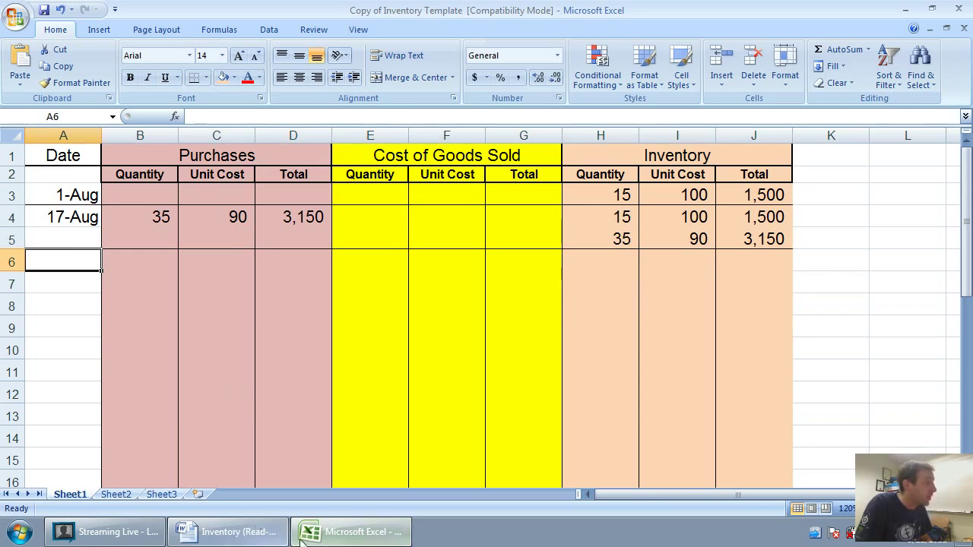
- Check the Word records for the next transaction and enter its date, August 23, in A6 of the Excel schedule
{"action": "left_click", "coordinate": [271, 544]}
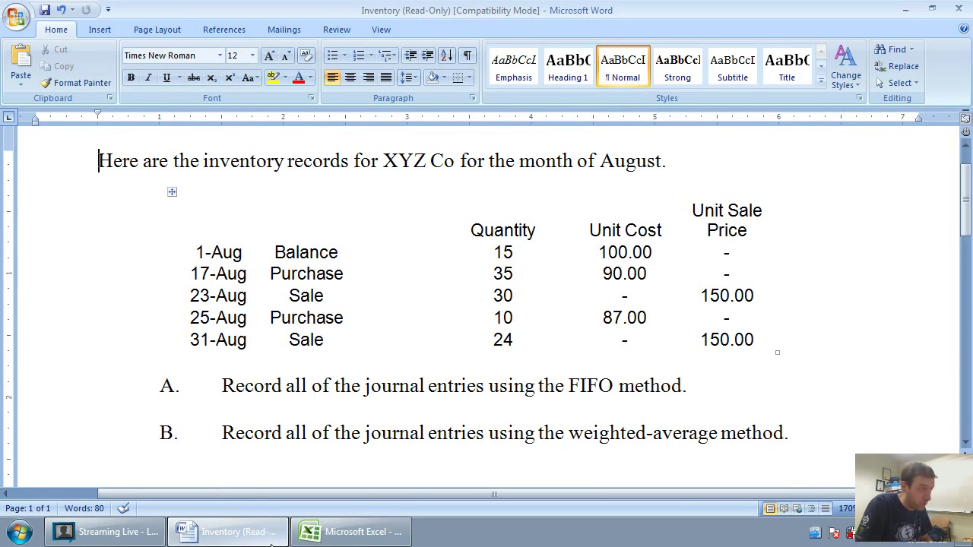
{"action": "left_click", "coordinate": [270, 544]}
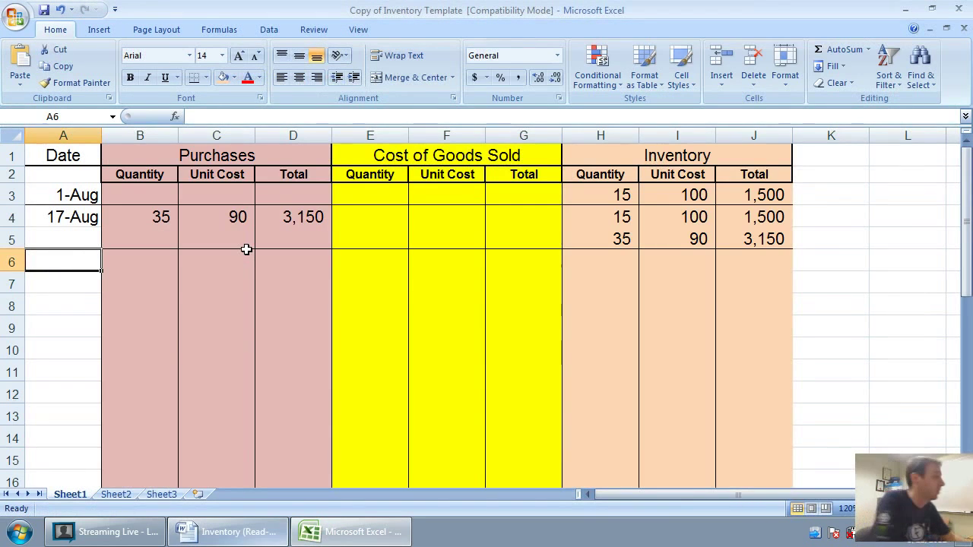
{"action": "type", "text": "Augus"}
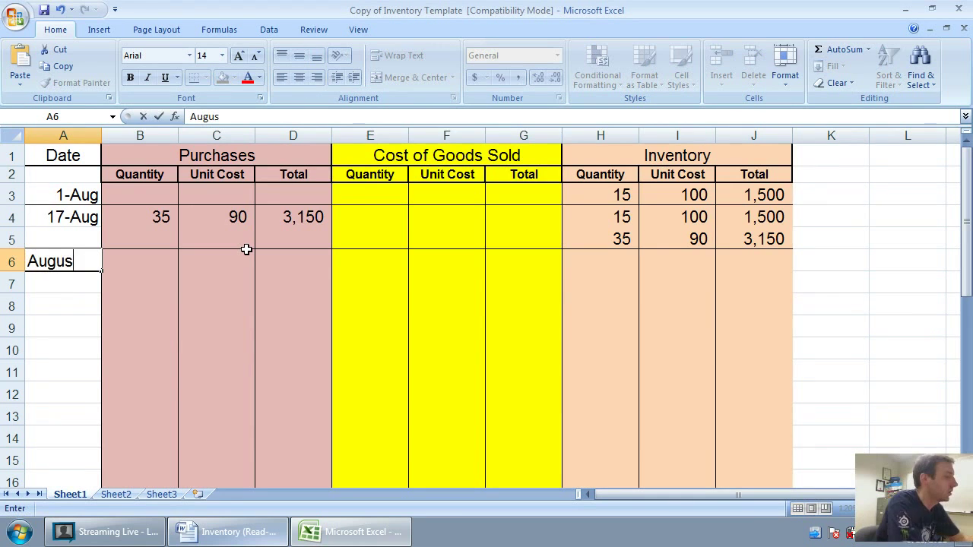
{"action": "type", "text": "t 23"}
{"action": "key", "text": "Return"}
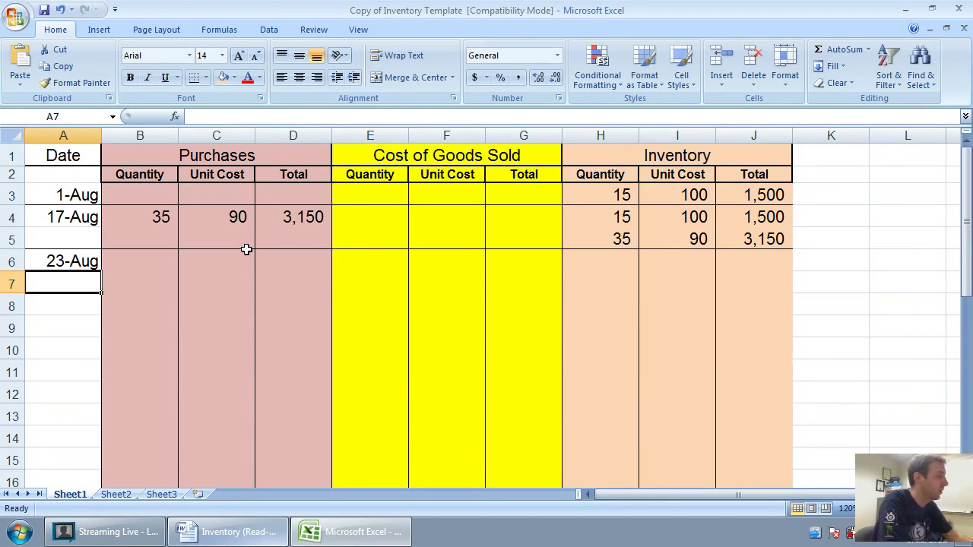
- Examine the 23-Aug sale in the Word records, and the Cost of Goods Sold columns and available Inventory layers in Excel
{"action": "key", "text": "Right"}
{"action": "key", "text": "Right"}
{"action": "key", "text": "Right"}
{"action": "key", "text": "Right"}
{"action": "key", "text": "Up"}
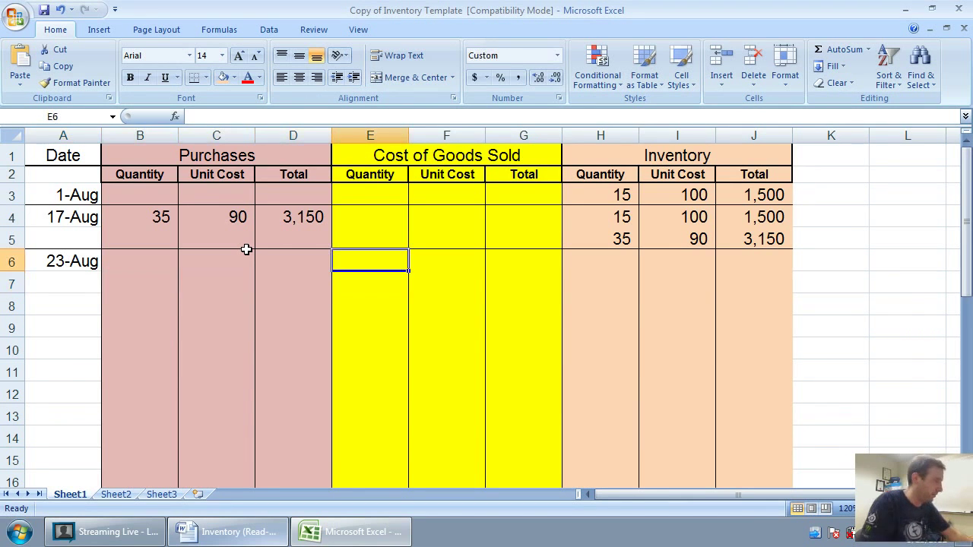
{"action": "left_click", "coordinate": [352, 532]}
{"action": "left_click", "coordinate": [351, 532]}
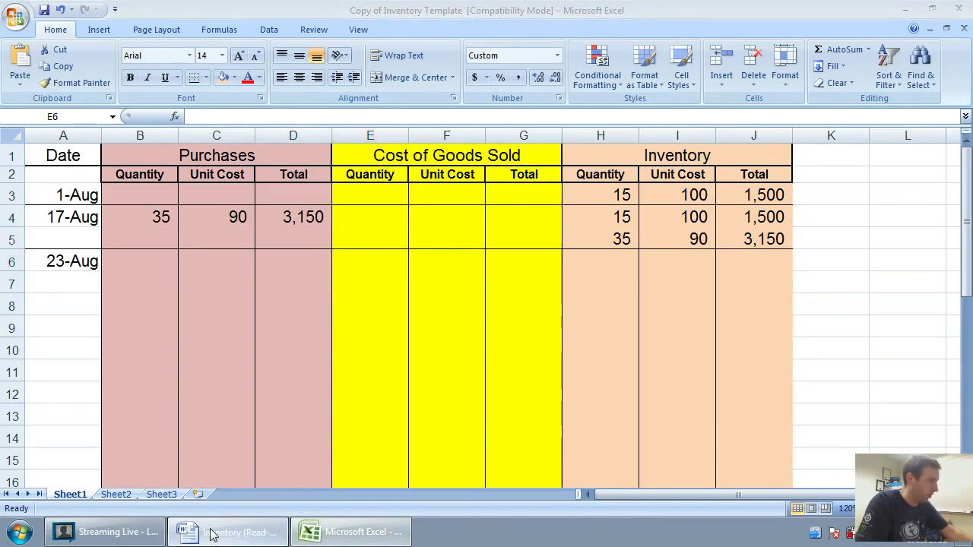
{"action": "left_click", "coordinate": [235, 536]}
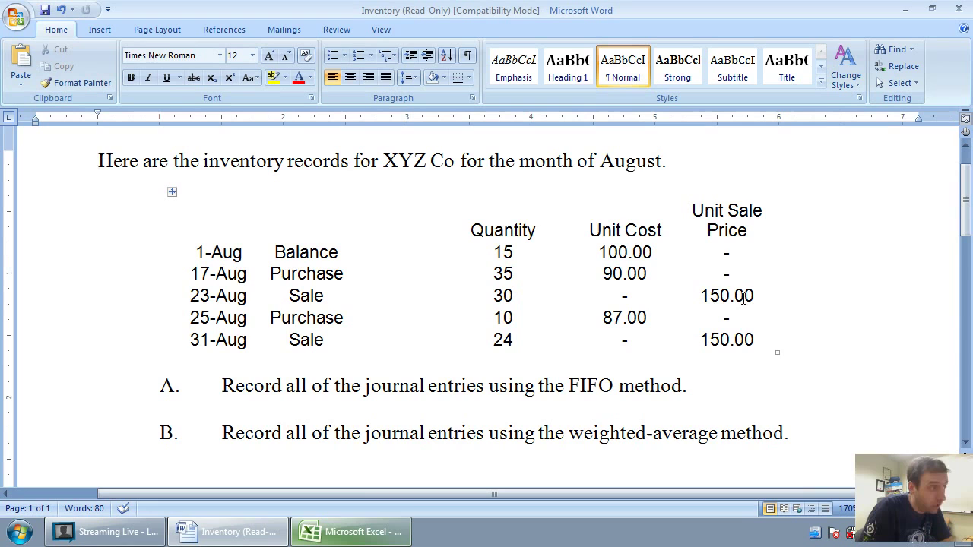
{"action": "left_click", "coordinate": [337, 534]}
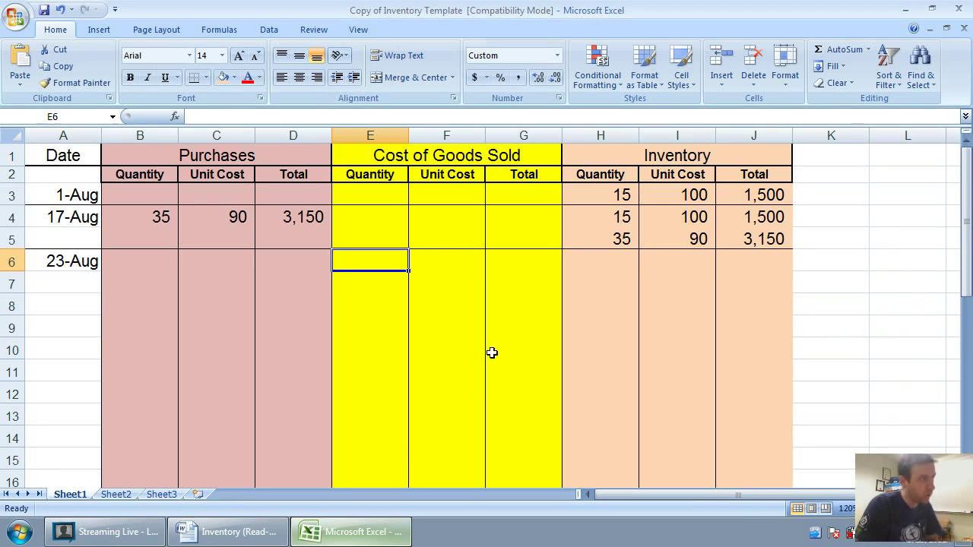
{"action": "left_click_drag", "start_coordinate": [441, 165], "coordinate": [460, 417]}
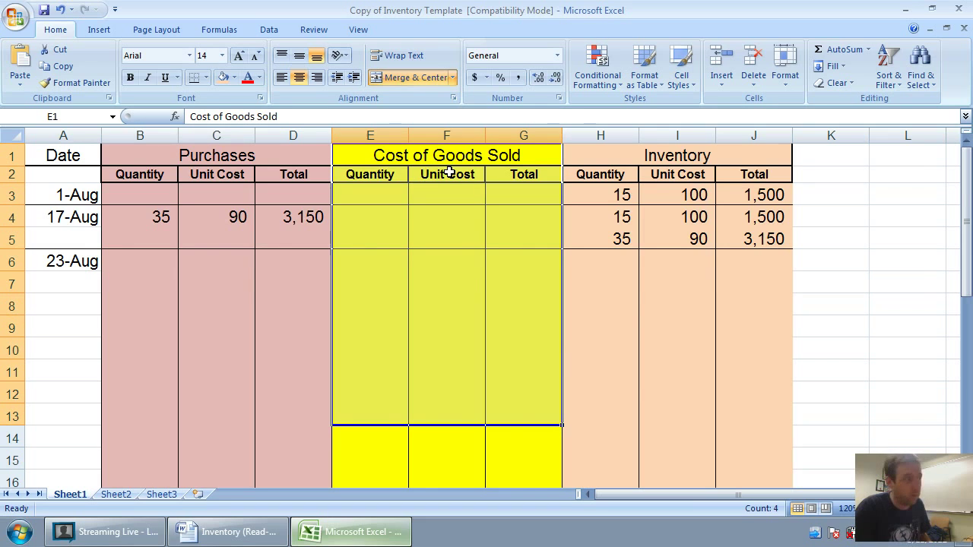
{"action": "left_click", "coordinate": [393, 260]}
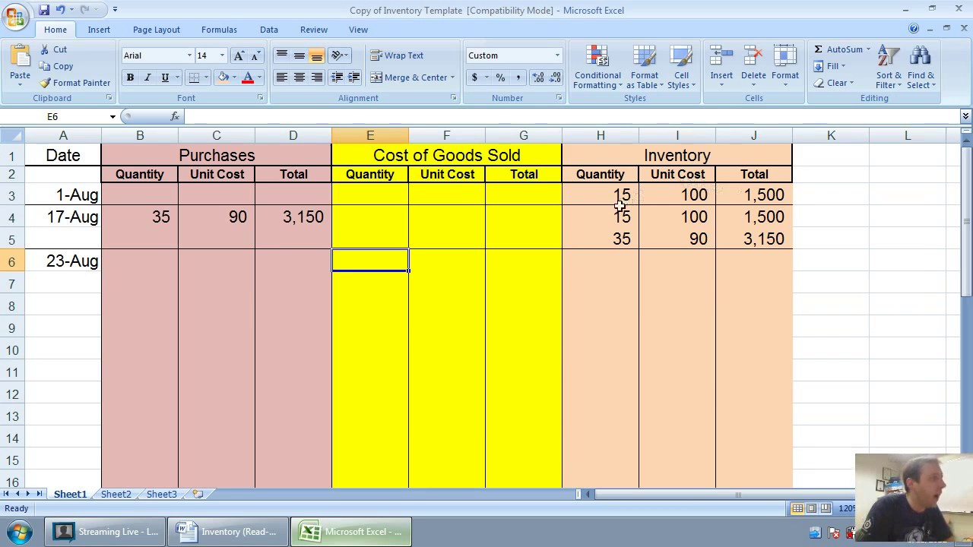
{"action": "left_click_drag", "start_coordinate": [615, 216], "coordinate": [753, 235]}
{"action": "left_click", "coordinate": [748, 232]}
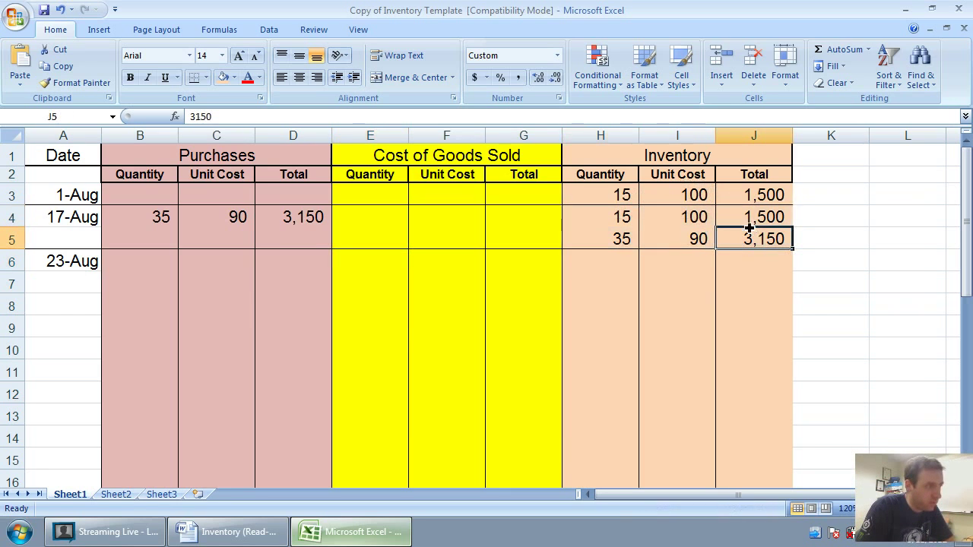
- Enter the first Cost of Goods Sold layer for the 23-Aug sale in row 6: quantity 15, unit cost 100, total 1500
{"action": "left_click", "coordinate": [365, 253]}
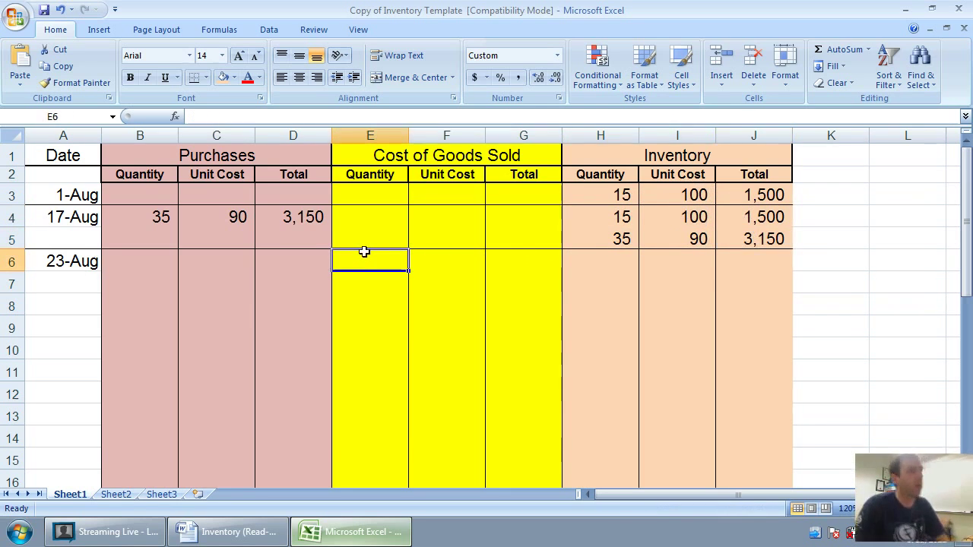
{"action": "type", "text": "15"}
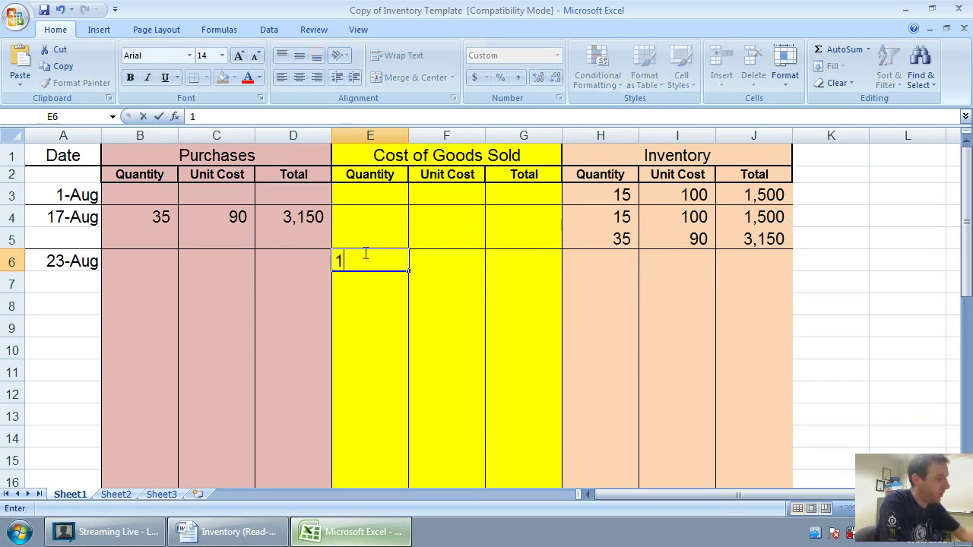
{"action": "key", "text": "Tab"}
{"action": "type", "text": "100"}
{"action": "key", "text": "Tab"}
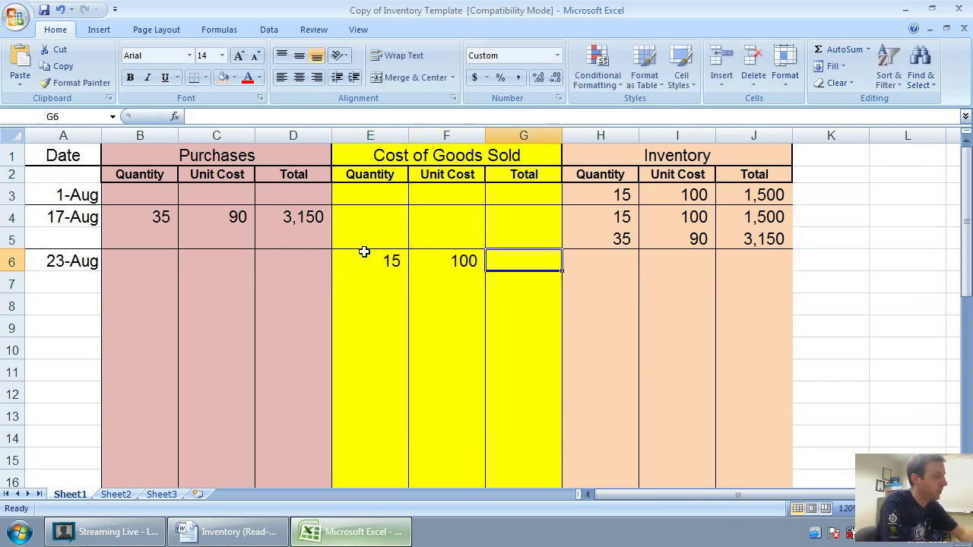
{"action": "type", "text": "1500"}
{"action": "key", "text": "Return"}
- Enter the second Cost of Goods Sold layer for the 23-Aug sale in row 7: quantity 15, unit cost 90
{"action": "key", "text": "Left"}
{"action": "key", "text": "Left"}
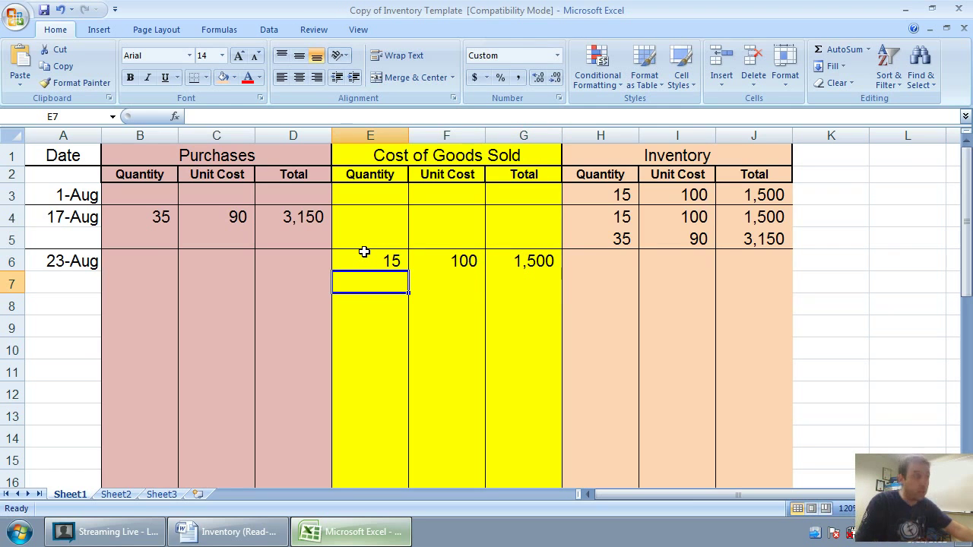
{"action": "type", "text": "15"}
{"action": "key", "text": "Tab"}
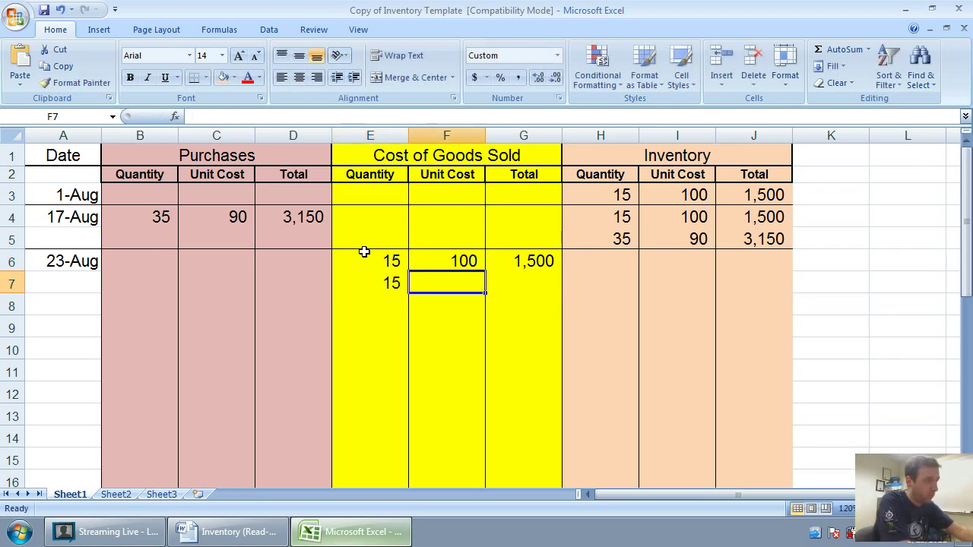
{"action": "type", "text": "90"}
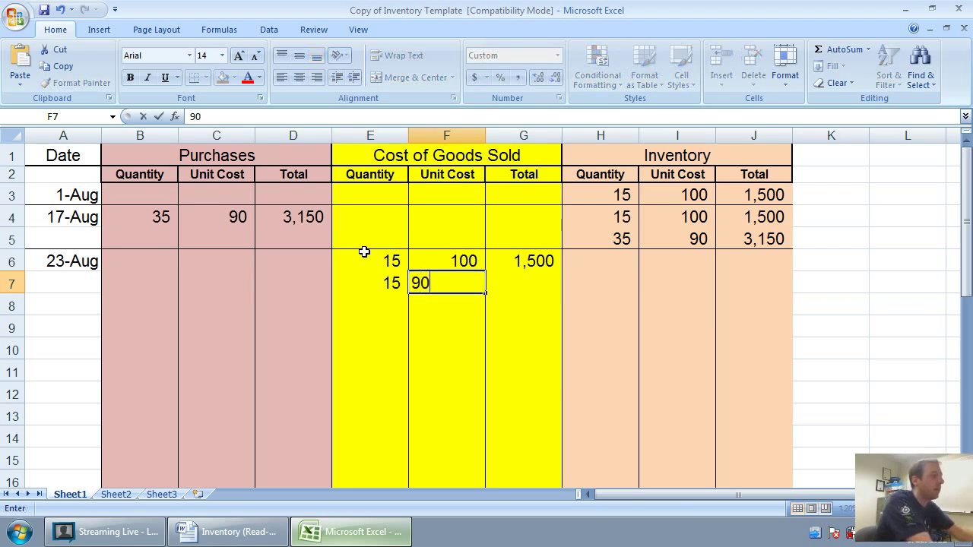
{"action": "key", "text": "Tab"}
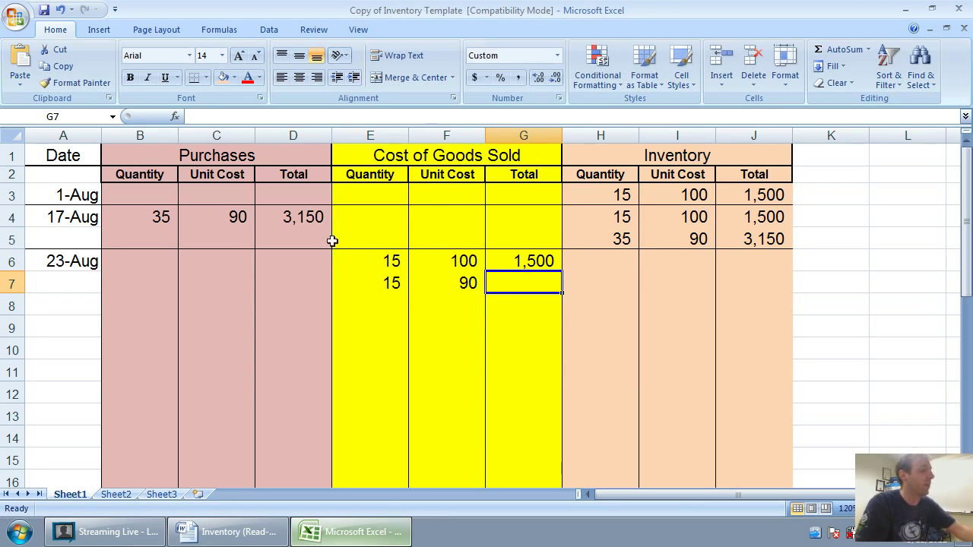
- Calculate the second sold layer's total in G7 with the formula =E7*F7
{"action": "type", "text": "="}
{"action": "left_click", "coordinate": [390, 283]}
{"action": "type", "text": "*"}
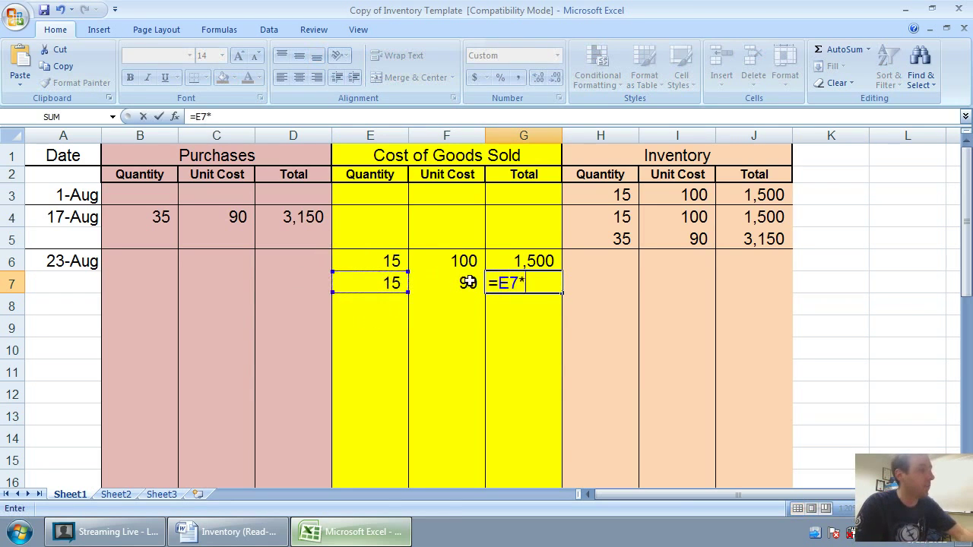
{"action": "left_click", "coordinate": [447, 282]}
{"action": "key", "text": "Return"}
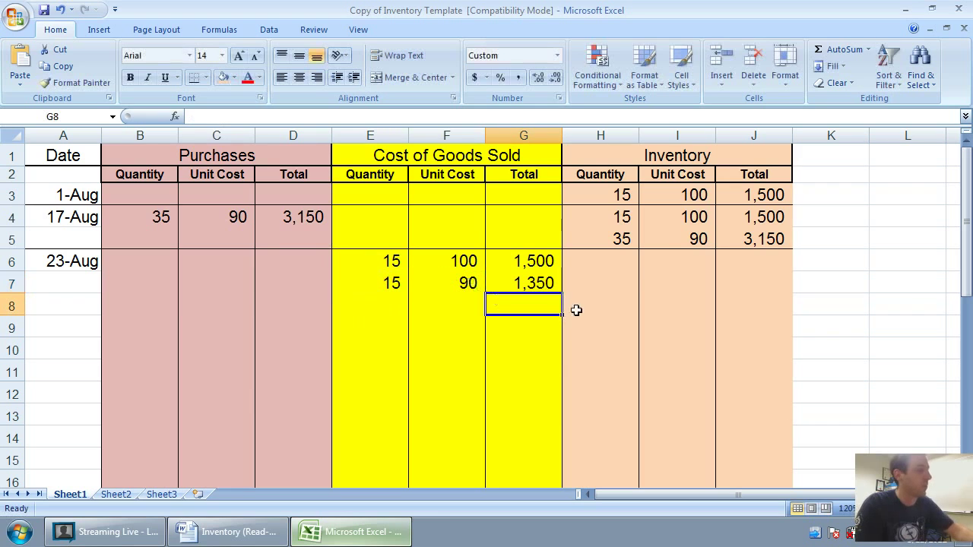
- Compare the row 5 Inventory layer with the units sold in row 7 to work out the remaining quantity
{"action": "left_click", "coordinate": [619, 263]}
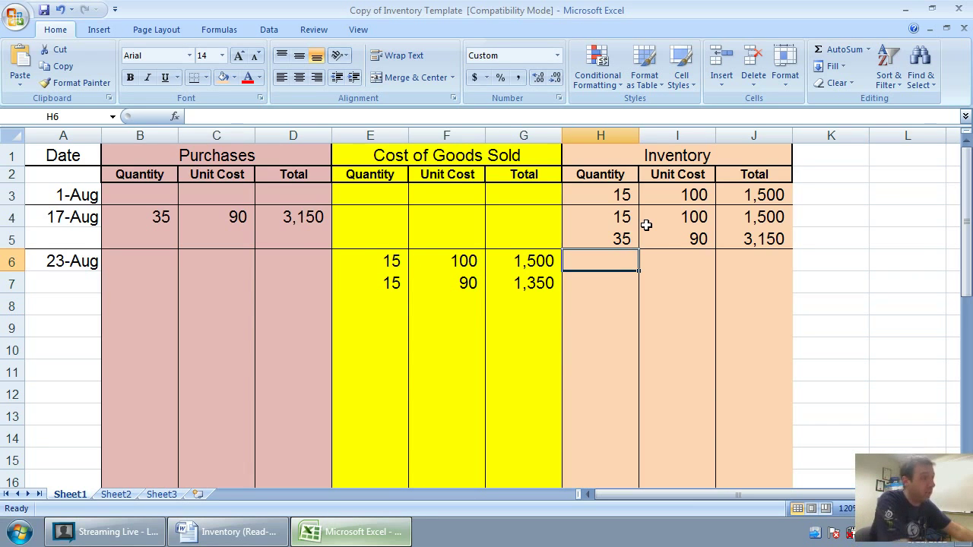
{"action": "key", "text": "Down"}
{"action": "key", "text": "Left"}
{"action": "key", "text": "Left"}
{"action": "key", "text": "Right"}
{"action": "key", "text": "Right"}
{"action": "key", "text": "Up"}
{"action": "key", "text": "Up"}
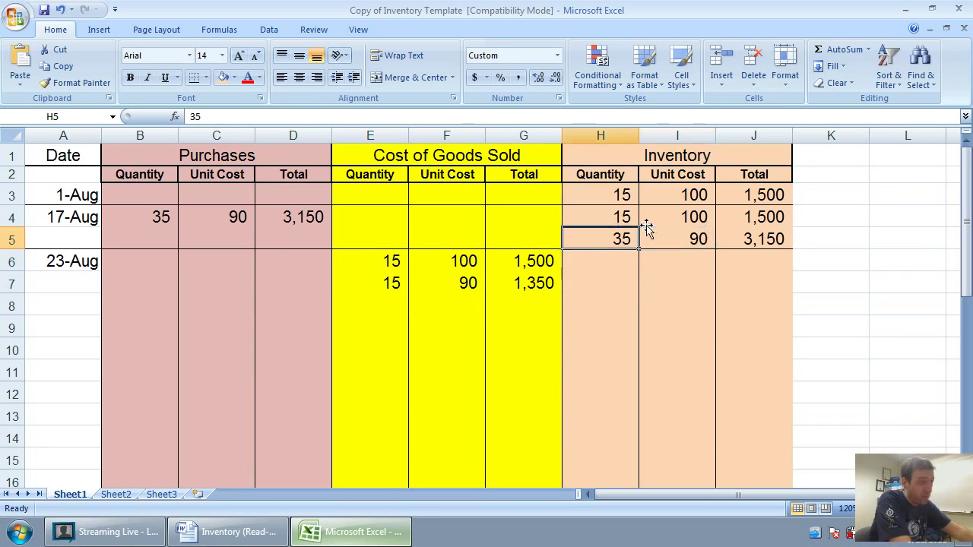
{"action": "key", "text": "Down"}
{"action": "key", "text": "Down"}
{"action": "key", "text": "Left"}
{"action": "key", "text": "Left"}
{"action": "key", "text": "Left"}
{"action": "key", "text": "Right"}
{"action": "key", "text": "Right"}
{"action": "key", "text": "Right"}
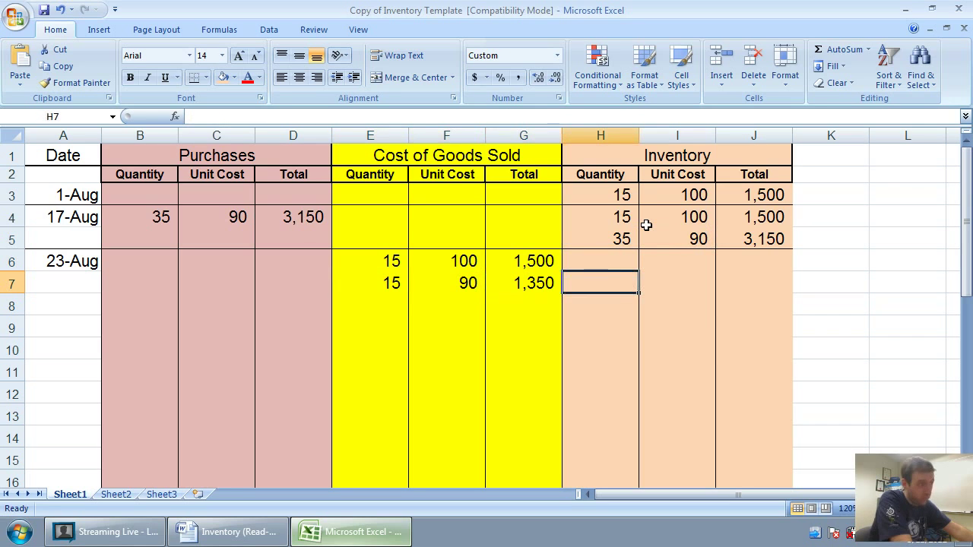
- Enter the remaining inventory in the 23-Aug row: quantity 20, unit cost 90, total 1800
{"action": "key", "text": "Up"}
{"action": "type", "text": "20"}
{"action": "key", "text": "Tab"}
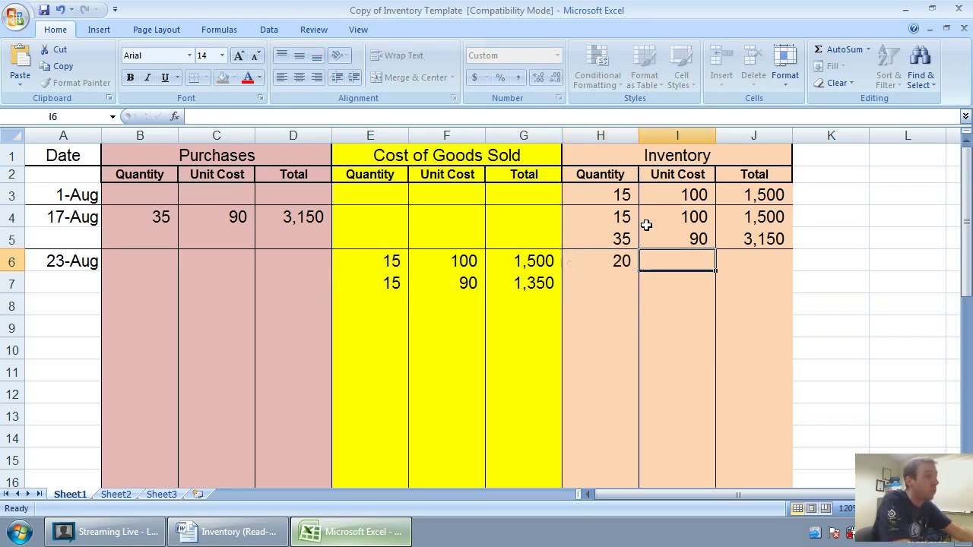
{"action": "type", "text": "90"}
{"action": "key", "text": "Tab"}
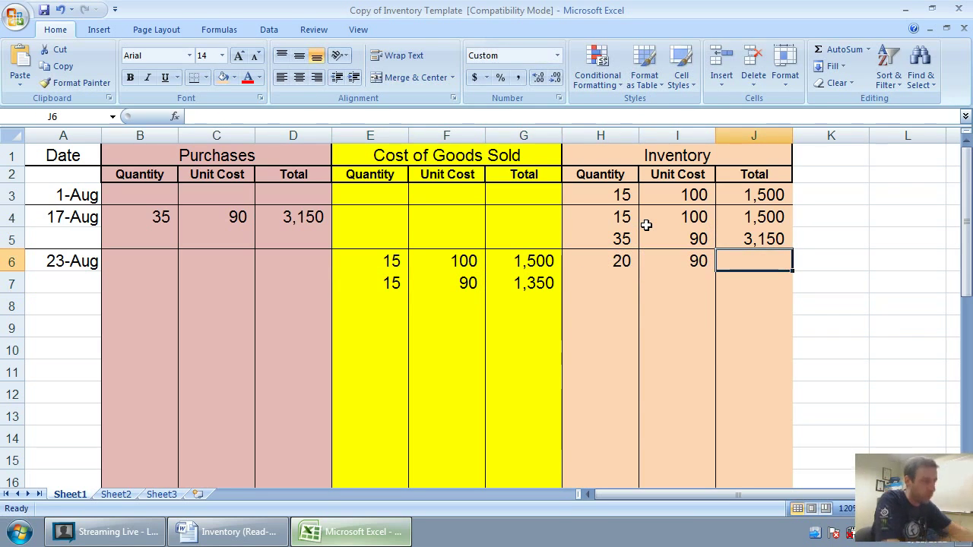
{"action": "type", "text": "1800"}
{"action": "key", "text": "Return"}
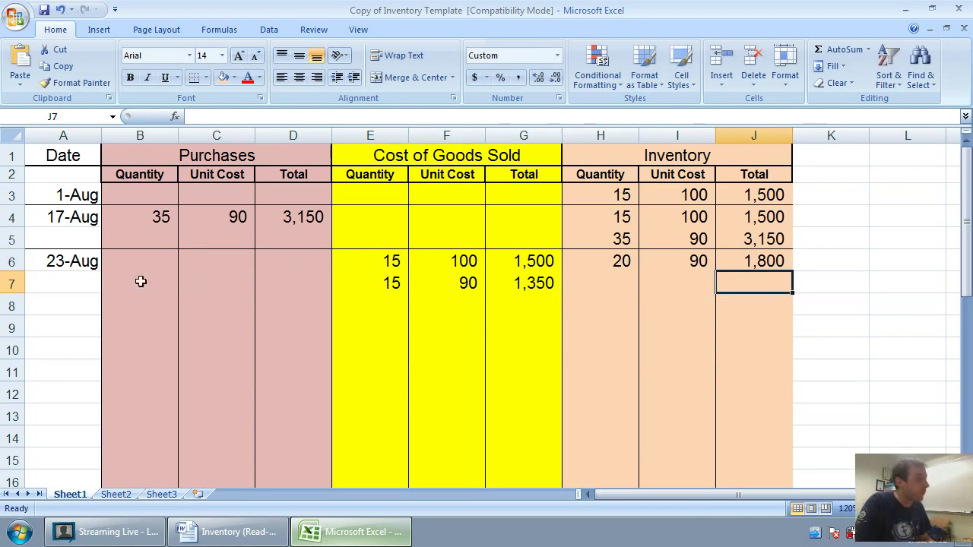
- Add a bottom border beneath row 7 from column A to column J
{"action": "left_click_drag", "start_coordinate": [58, 278], "coordinate": [783, 281]}
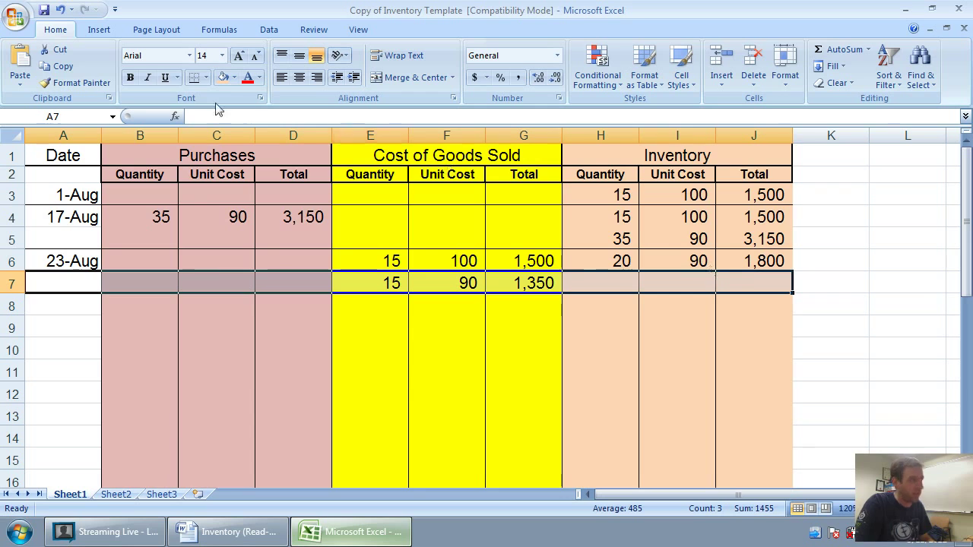
{"action": "left_click", "coordinate": [196, 79]}
{"action": "left_click", "coordinate": [600, 326]}
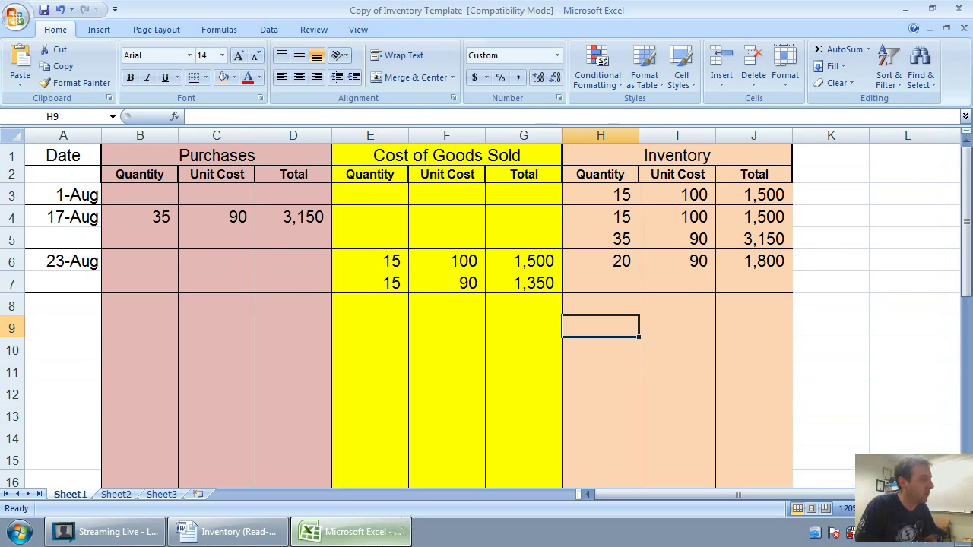
- Check the next transaction in the Word inventory records and enter the date August 25 in cell A8 of the Excel schedule
{"action": "left_click", "coordinate": [335, 536]}
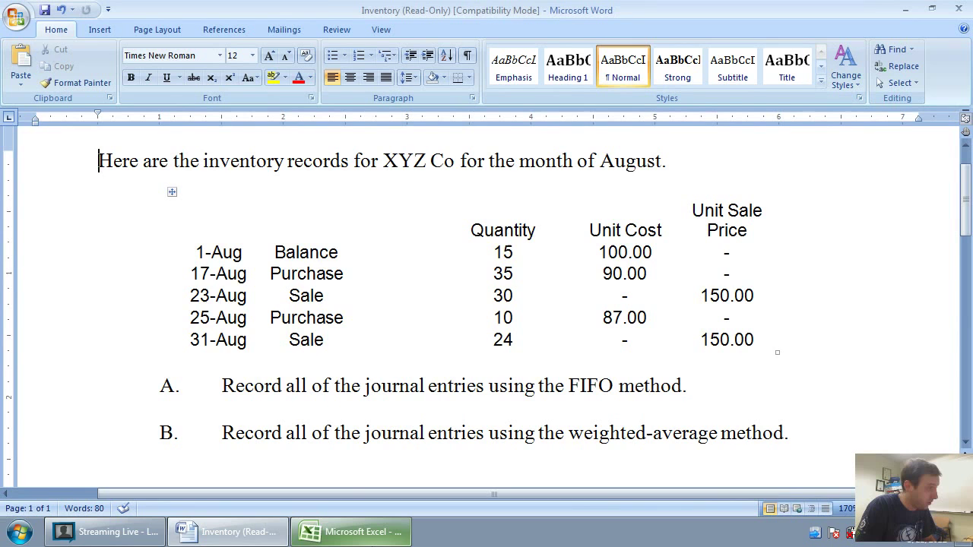
{"action": "left_click", "coordinate": [350, 533]}
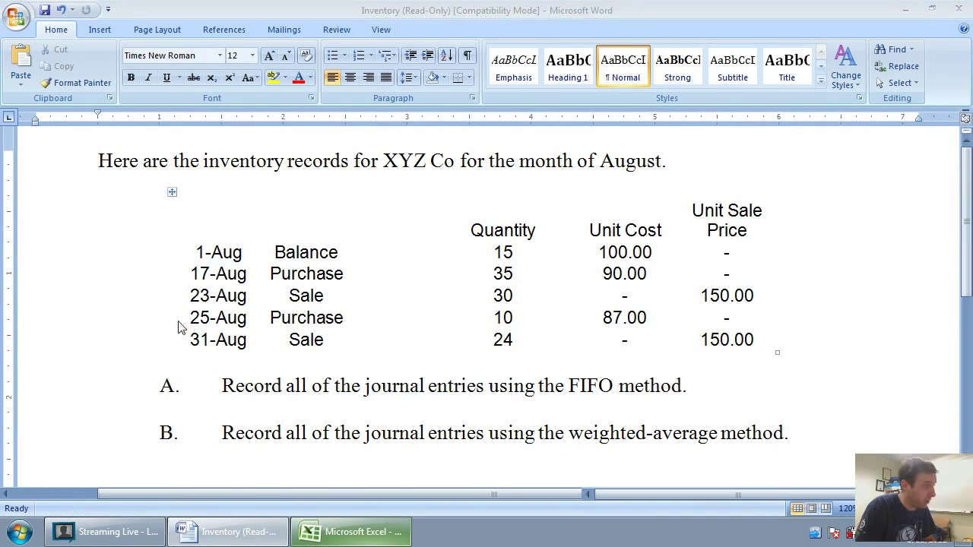
{"action": "left_click", "coordinate": [98, 307]}
{"action": "type", "text": "A"}
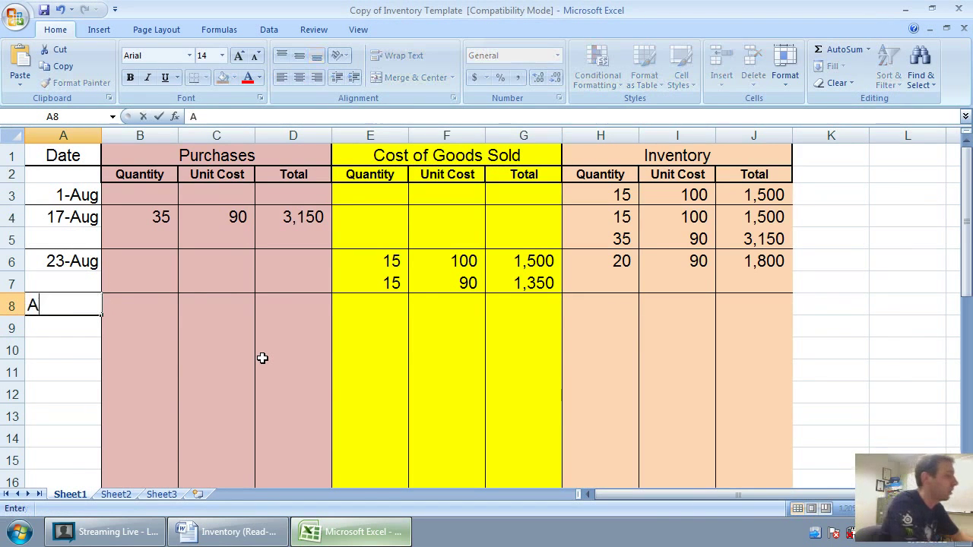
{"action": "type", "text": "ugust 25"}
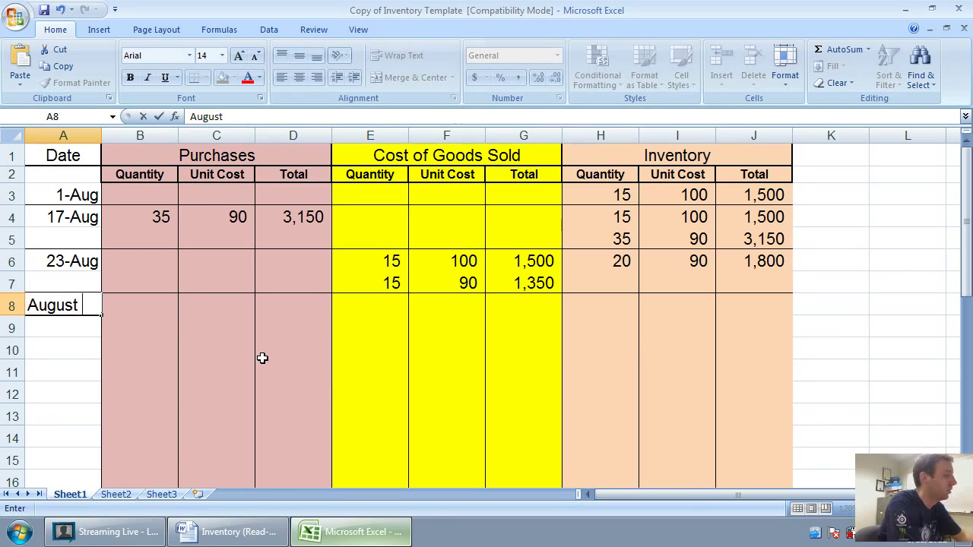
{"action": "key", "text": "Tab"}
{"action": "key", "text": "Tab"}
{"action": "key", "text": "Tab"}
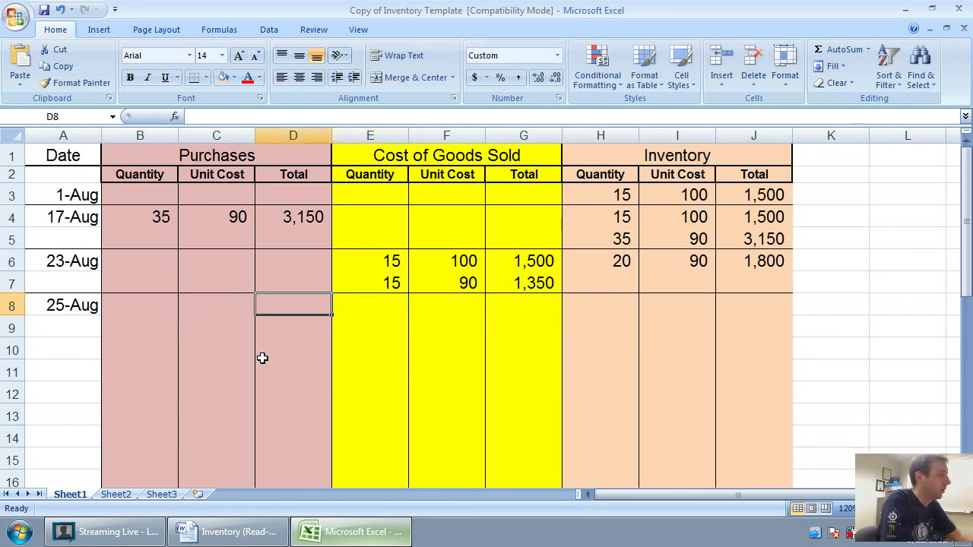
- Look up the 25-Aug purchase in Word and enter it in row 8 of Purchases: quantity 10, unit cost 87, total 870
{"action": "key", "text": "shift+Tab"}
{"action": "key", "text": "shift+Tab"}
{"action": "left_click", "coordinate": [253, 532]}
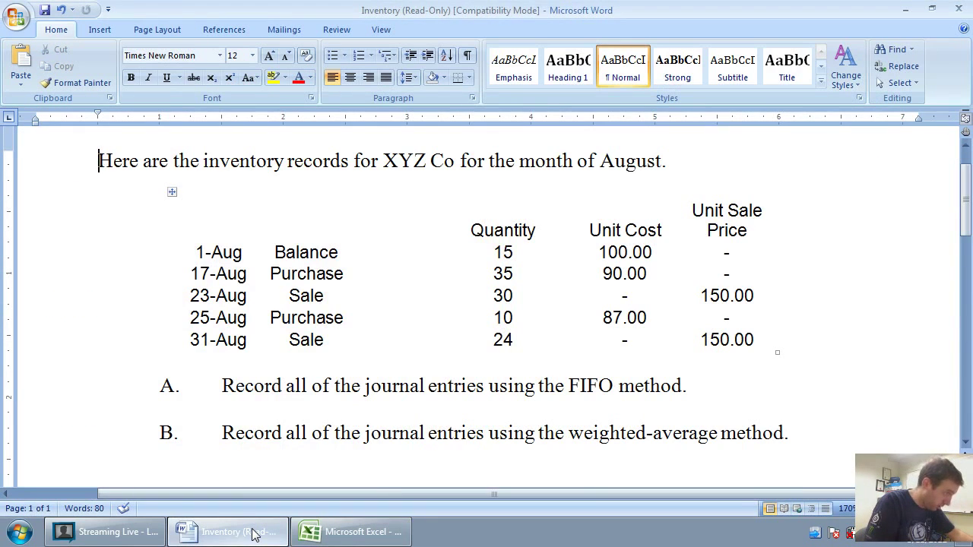
{"action": "left_click", "coordinate": [251, 532]}
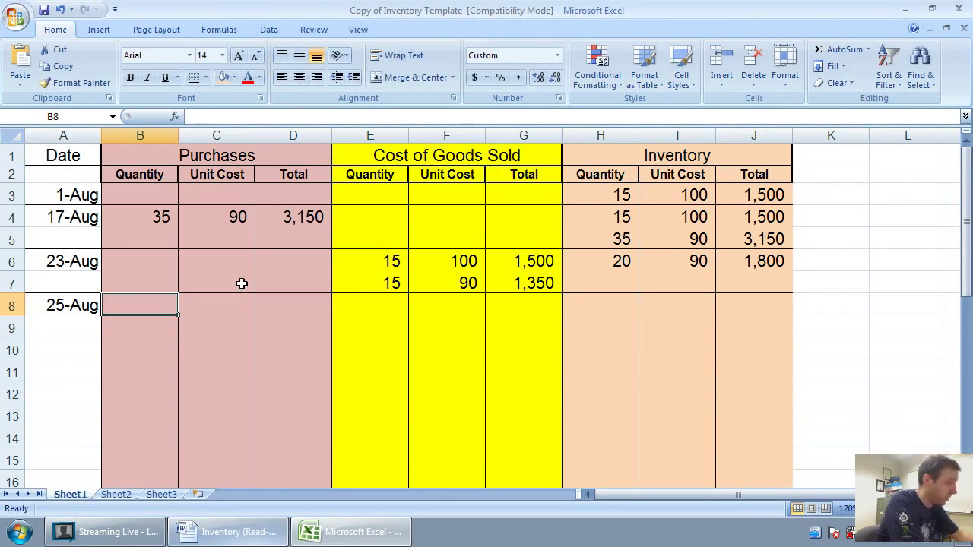
{"action": "type", "text": "10"}
{"action": "key", "text": "Tab"}
{"action": "type", "text": "87"}
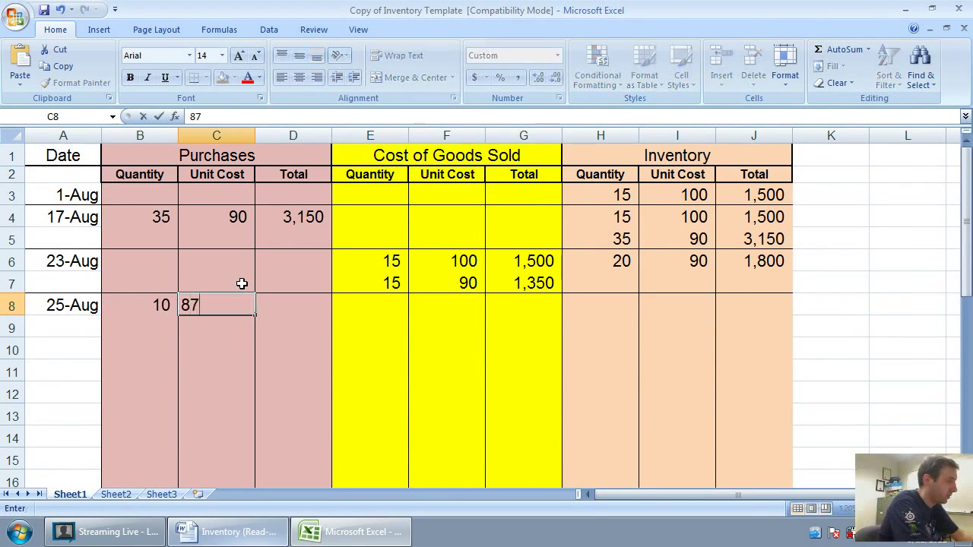
{"action": "key", "text": "Tab"}
{"action": "type", "text": "870"}
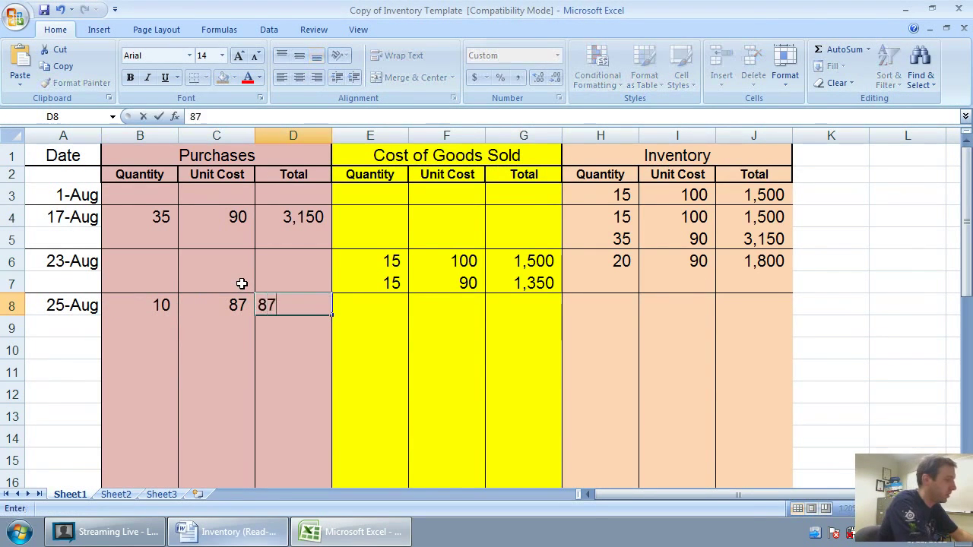
- Carry the older inventory layer into the 25-Aug row under Inventory: quantity 20, unit cost 90, total 1800
{"action": "key", "text": "Tab"}
{"action": "key", "text": "Tab"}
{"action": "key", "text": "Tab"}
{"action": "key", "text": "Tab"}
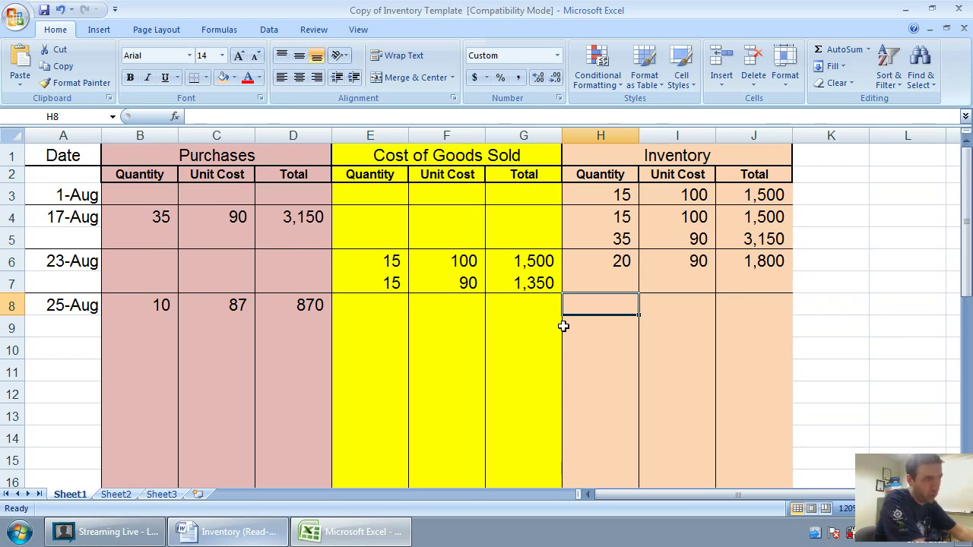
{"action": "type", "text": "20"}
{"action": "key", "text": "Tab"}
{"action": "type", "text": "90"}
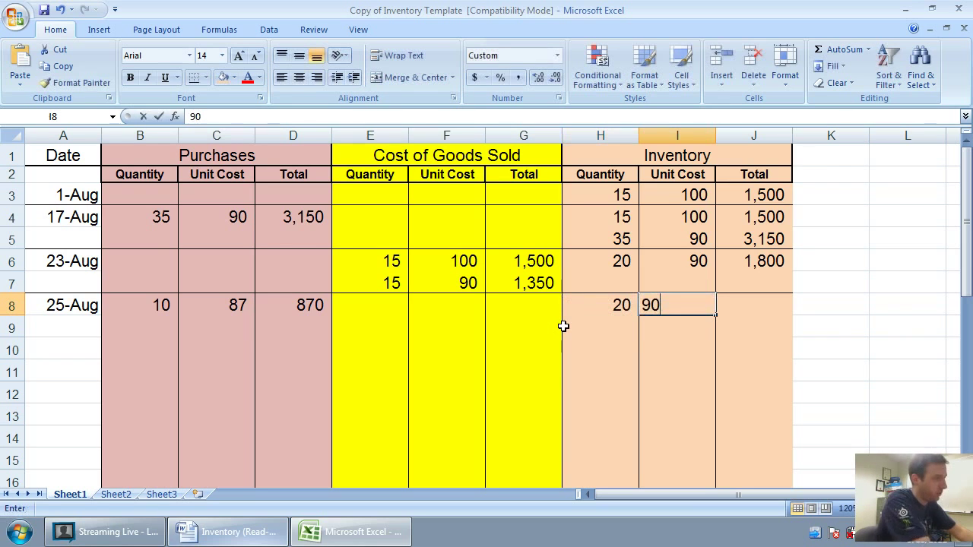
{"action": "key", "text": "Tab"}
{"action": "type", "text": "180"}
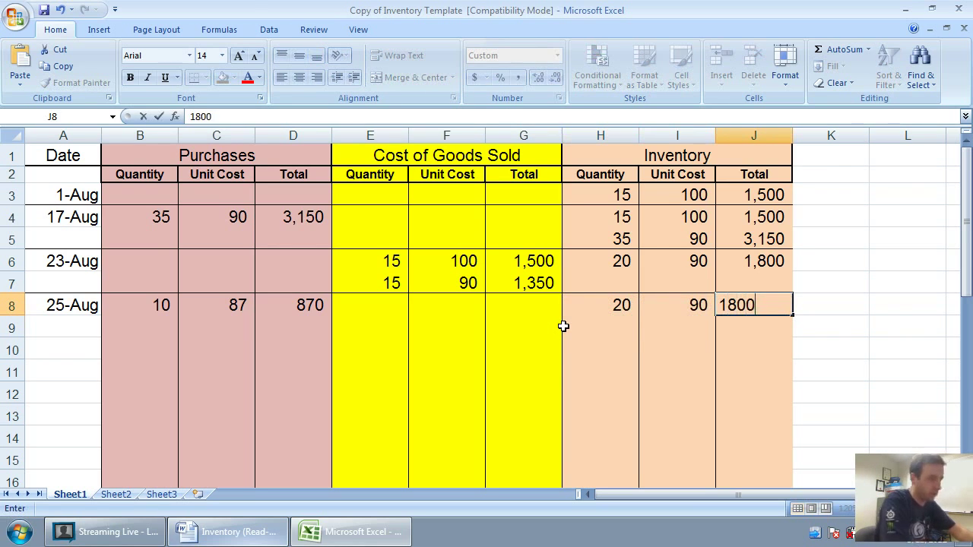
{"action": "key", "text": "Return"}
- Enter the newly purchased layer in row 9 under Inventory: quantity 10, unit cost 87, total 870
{"action": "type", "text": "10"}
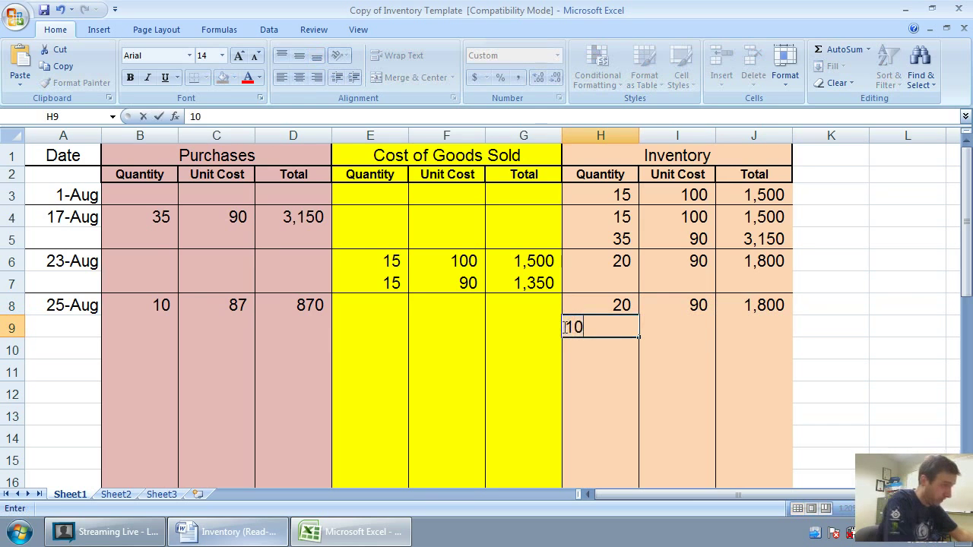
{"action": "key", "text": "Tab"}
{"action": "type", "text": "8"}
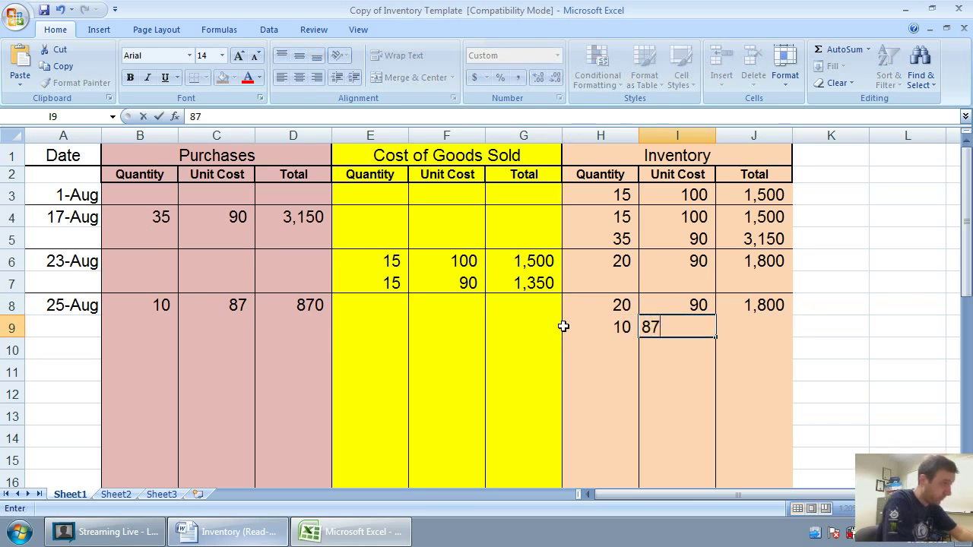
{"action": "key", "text": "Tab"}
{"action": "type", "text": "870"}
{"action": "key", "text": "Down"}
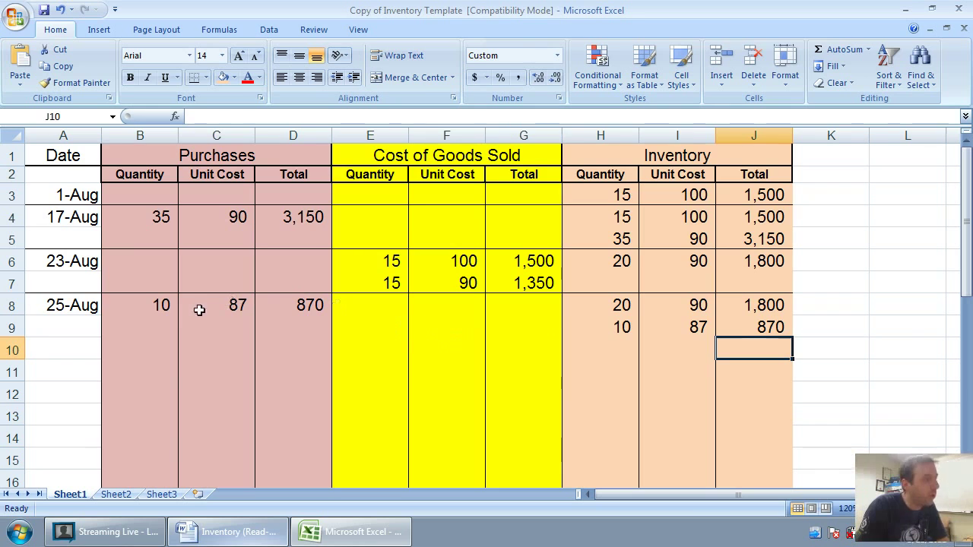
- Add a bottom border beneath row 9 from column A to column J
{"action": "left_click_drag", "start_coordinate": [41, 327], "coordinate": [736, 327]}
{"action": "left_click", "coordinate": [293, 348]}
- Check the last transaction in the Word records and enter the date August 31 in cell A10 of the Excel schedule
{"action": "left_click", "coordinate": [76, 350]}
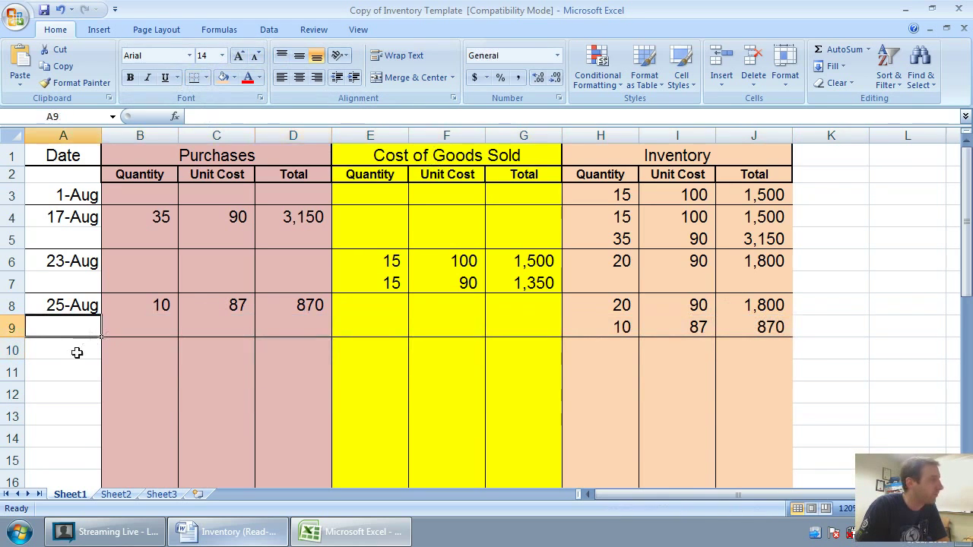
{"action": "left_click", "coordinate": [355, 532]}
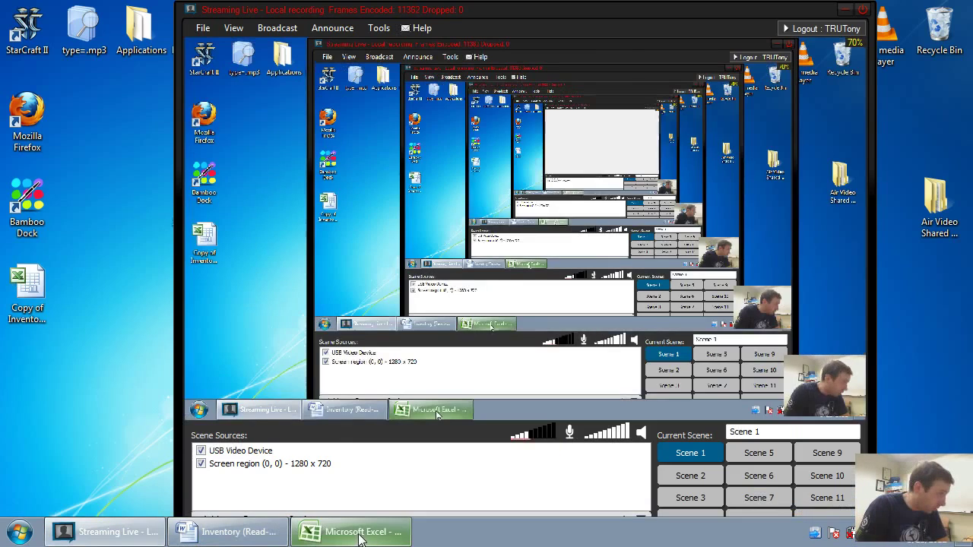
{"action": "left_click", "coordinate": [358, 533]}
{"action": "left_click", "coordinate": [212, 532]}
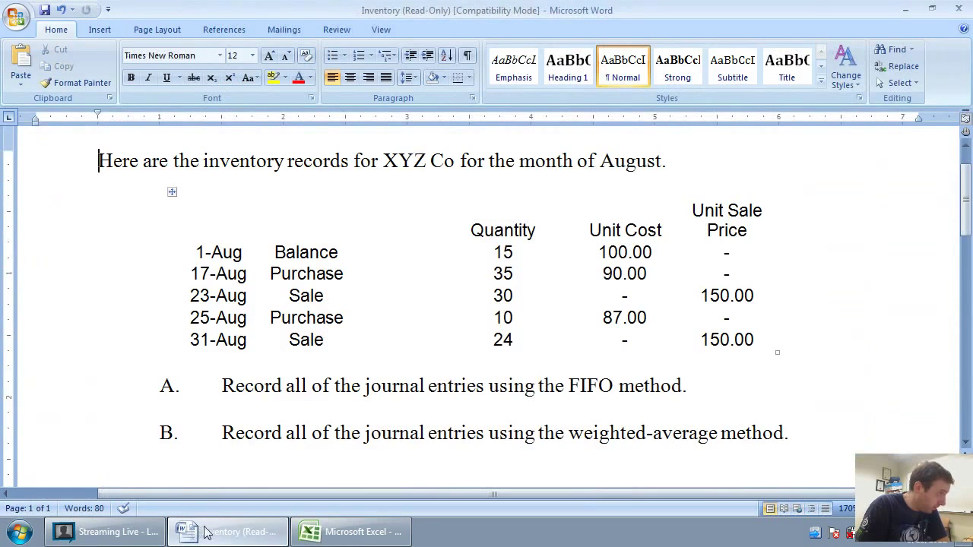
{"action": "key", "text": "alt+Tab"}
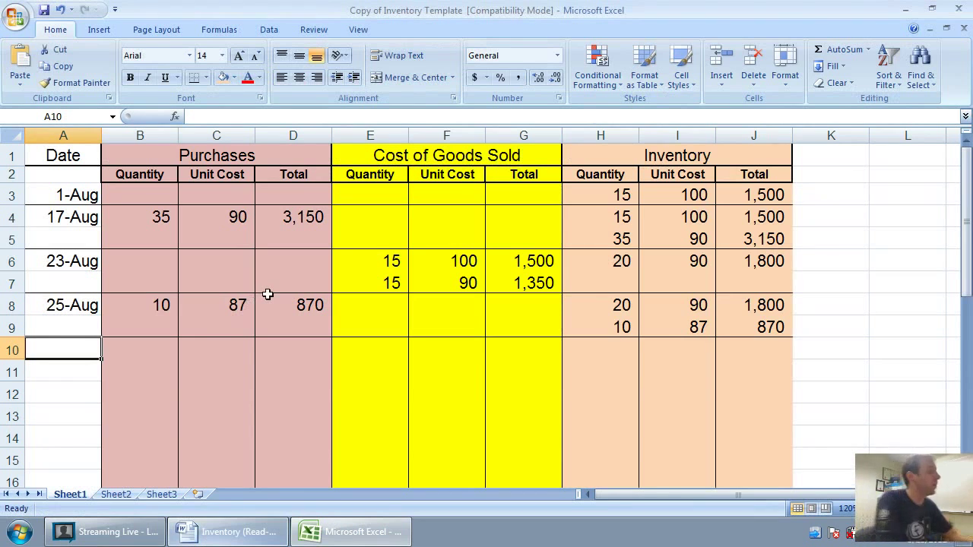
{"action": "type", "text": "August "}
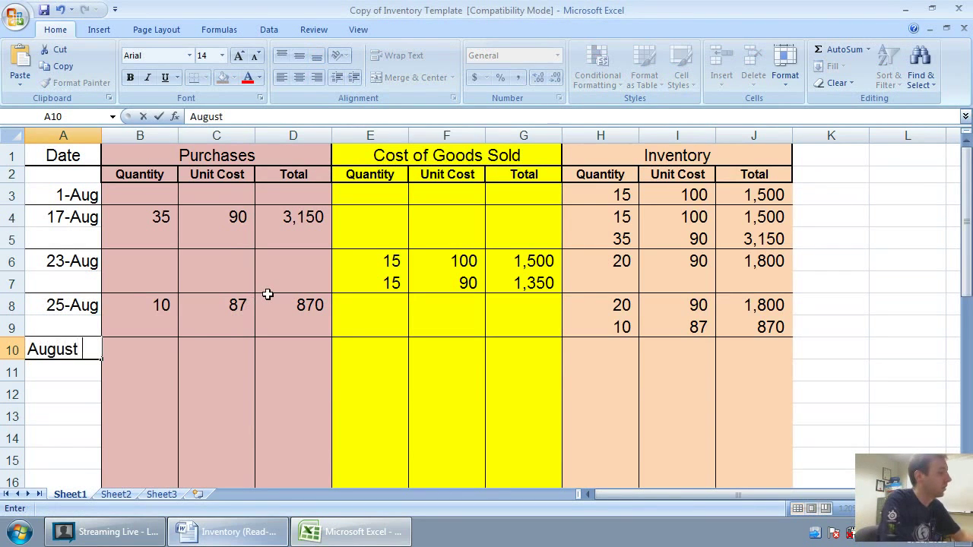
{"action": "type", "text": "31"}
{"action": "key", "text": "Tab"}
{"action": "key", "text": "Tab"}
{"action": "key", "text": "Tab"}
{"action": "key", "text": "Tab"}
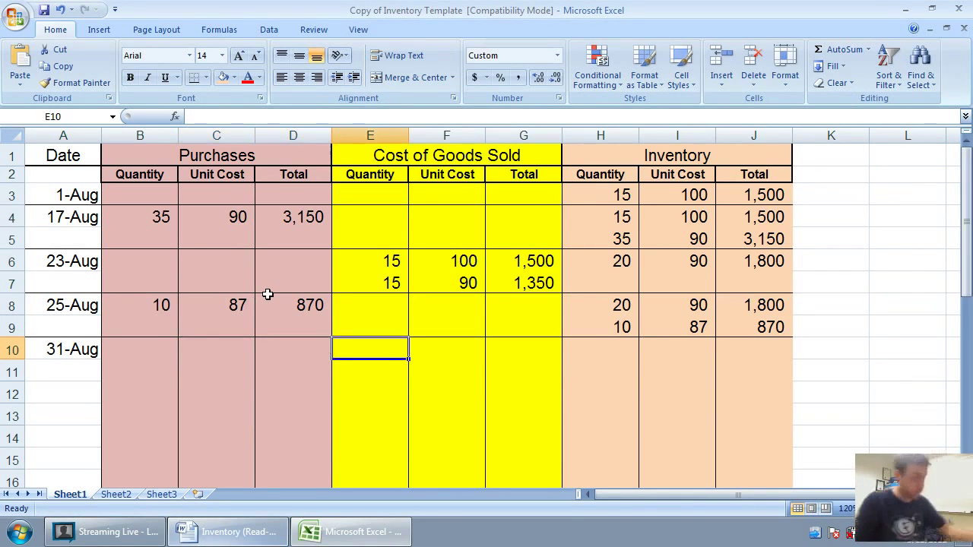
- Review the 31-Aug sale in the Word records and compare its quantity with the 25-Aug inventory layers in Excel
{"action": "left_click", "coordinate": [228, 532]}
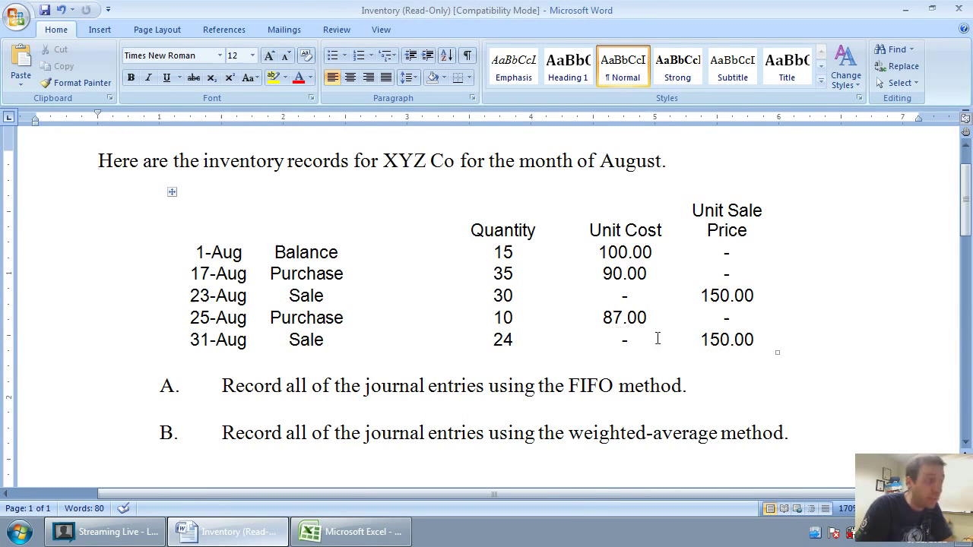
{"action": "left_click_drag", "start_coordinate": [703, 235], "coordinate": [734, 340]}
{"action": "left_click", "coordinate": [349, 531]}
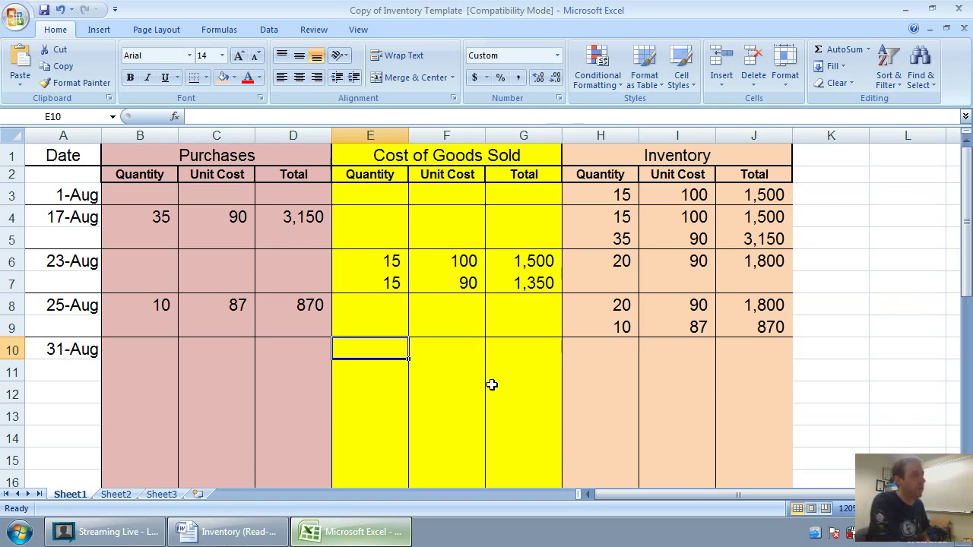
{"action": "key", "text": "Right"}
{"action": "key", "text": "Right"}
{"action": "key", "text": "Right"}
{"action": "key", "text": "Up"}
{"action": "key", "text": "Up"}
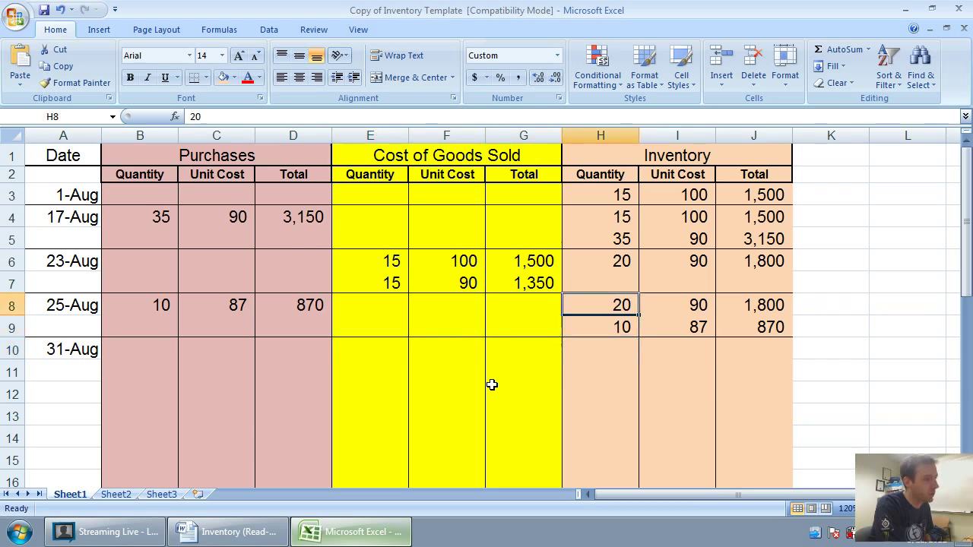
{"action": "key", "text": "Right"}
{"action": "key", "text": "Left"}
{"action": "key", "text": "Down"}
{"action": "key", "text": "Down"}
{"action": "key", "text": "Left"}
{"action": "key", "text": "Left"}
{"action": "key", "text": "Left"}
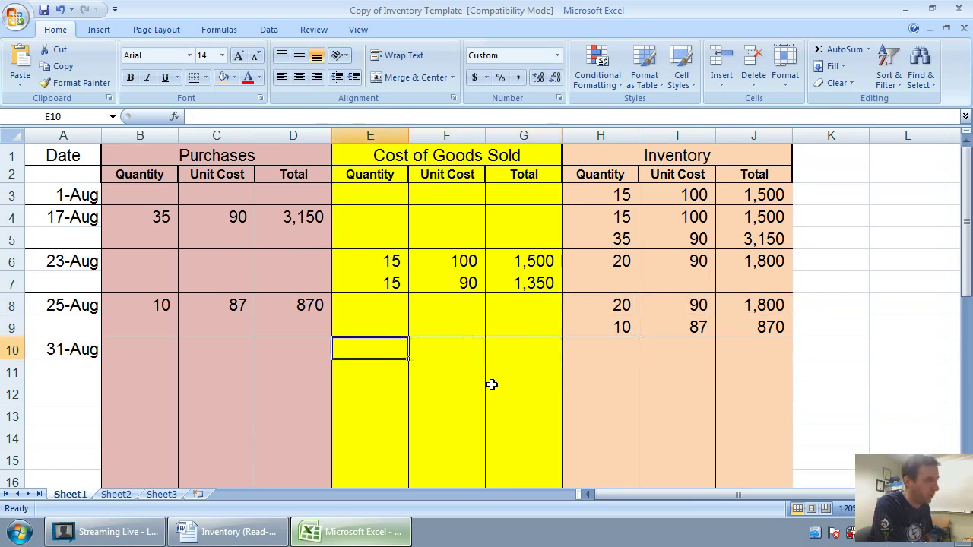
- Enter the first sold layer in the 31-Aug row under Cost of Goods Sold: quantity 20, unit cost 90, total 1800
{"action": "type", "text": "20"}
{"action": "key", "text": "Tab"}
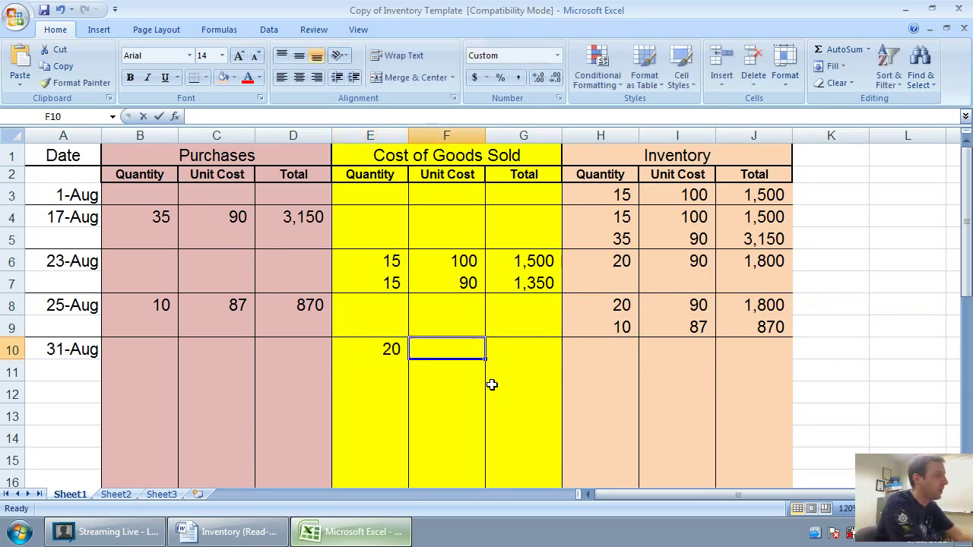
{"action": "type", "text": "90"}
{"action": "key", "text": "Tab"}
{"action": "type", "text": "18"}
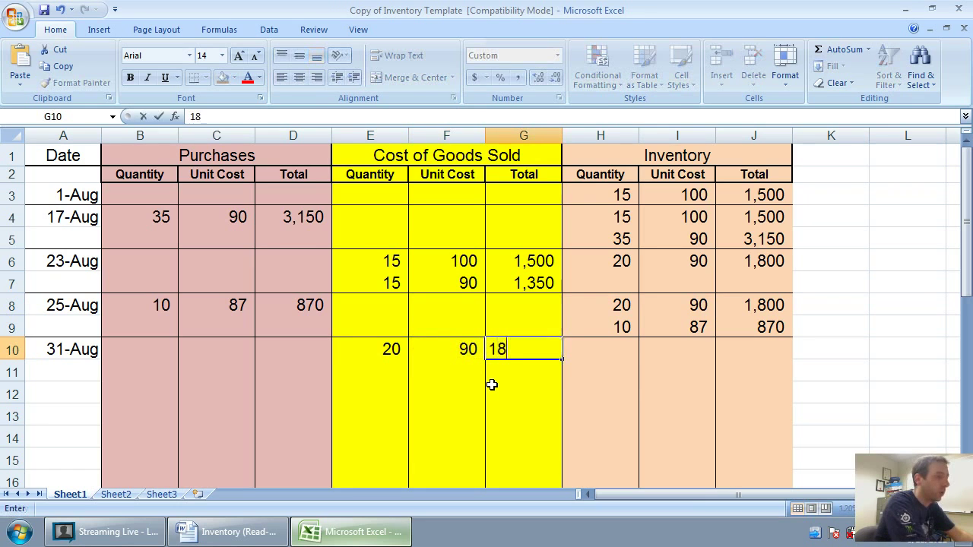
{"action": "key", "text": "Return"}
- Enter the second sold layer in row 11 under Cost of Goods Sold: quantity 4, unit cost 87
{"action": "key", "text": "Left"}
{"action": "key", "text": "Left"}
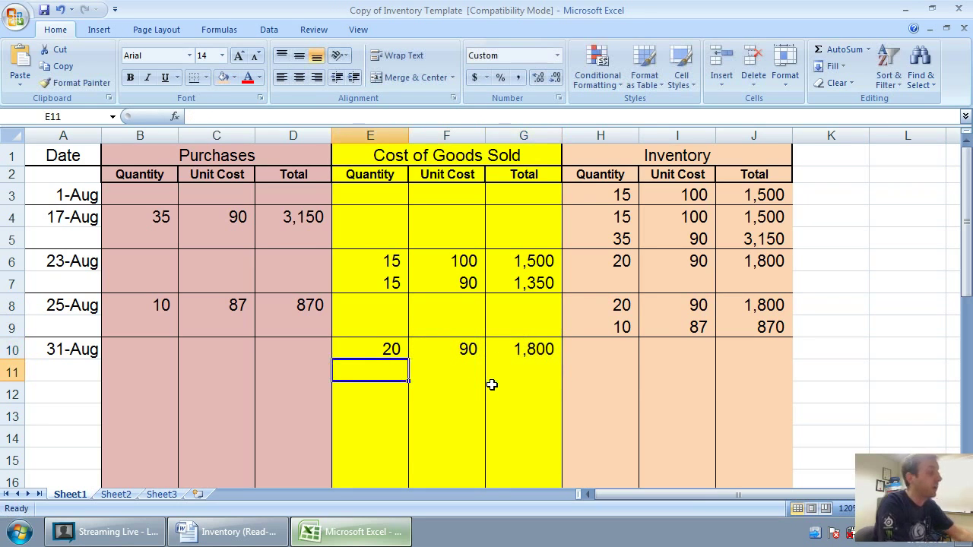
{"action": "type", "text": "4"}
{"action": "key", "text": "Tab"}
{"action": "type", "text": "87"}
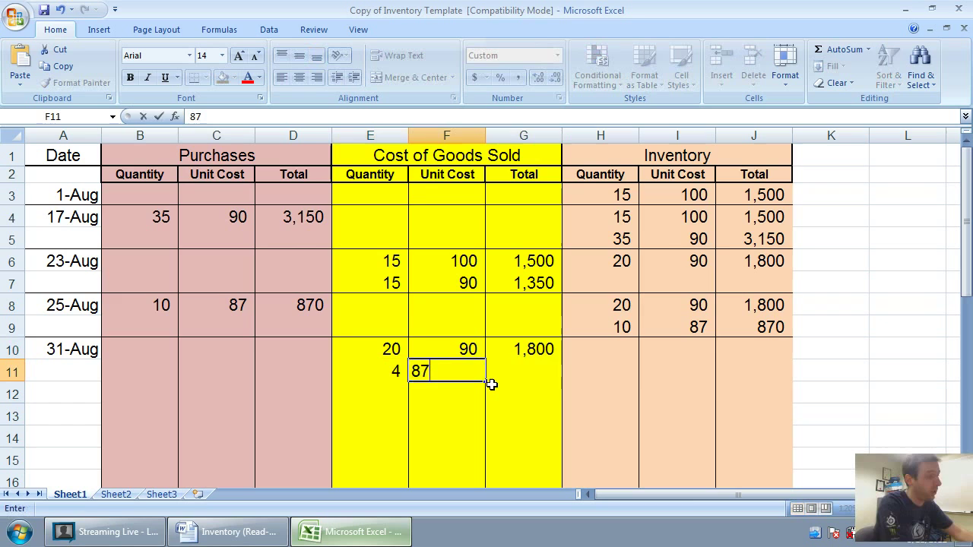
- Calculate the second sold layer's total in G11 with the formula =E11*F11
{"action": "key", "text": "Tab"}
{"action": "type", "text": "="}
{"action": "left_click", "coordinate": [359, 373]}
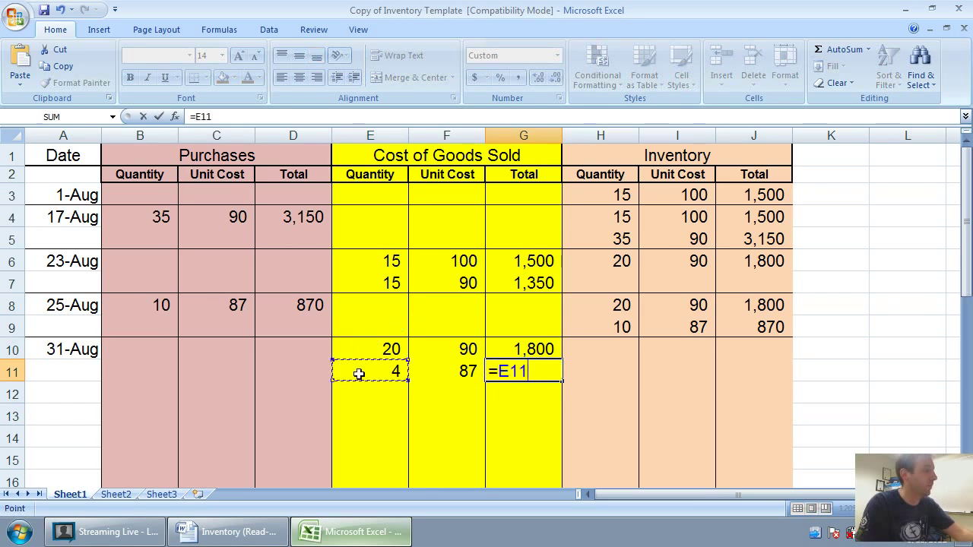
{"action": "type", "text": "*"}
{"action": "left_click", "coordinate": [451, 389]}
{"action": "left_click", "coordinate": [465, 368]}
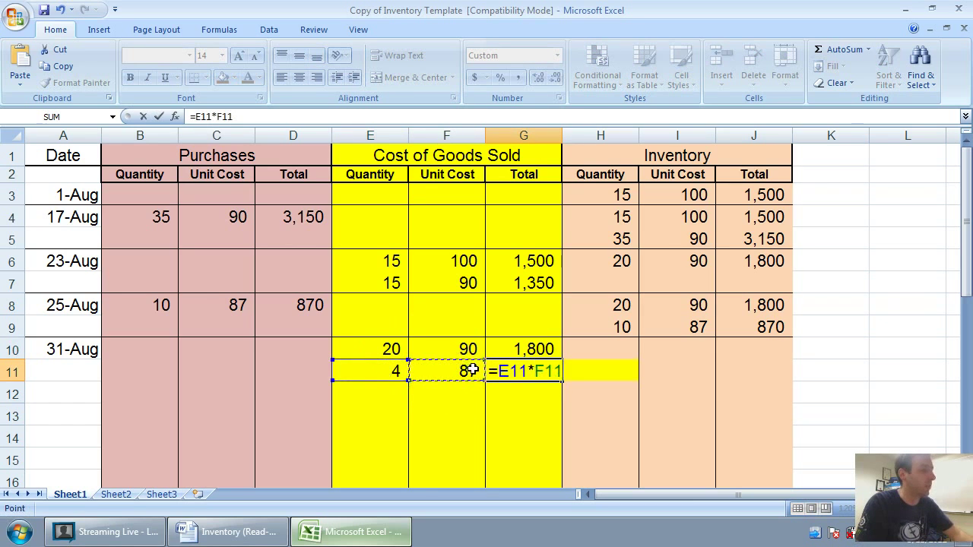
{"action": "key", "text": "Return"}
- Enter the remaining units in the 31-Aug row under Inventory: quantity 6, unit cost 87
{"action": "left_click", "coordinate": [645, 350]}
{"action": "left_click", "coordinate": [619, 343]}
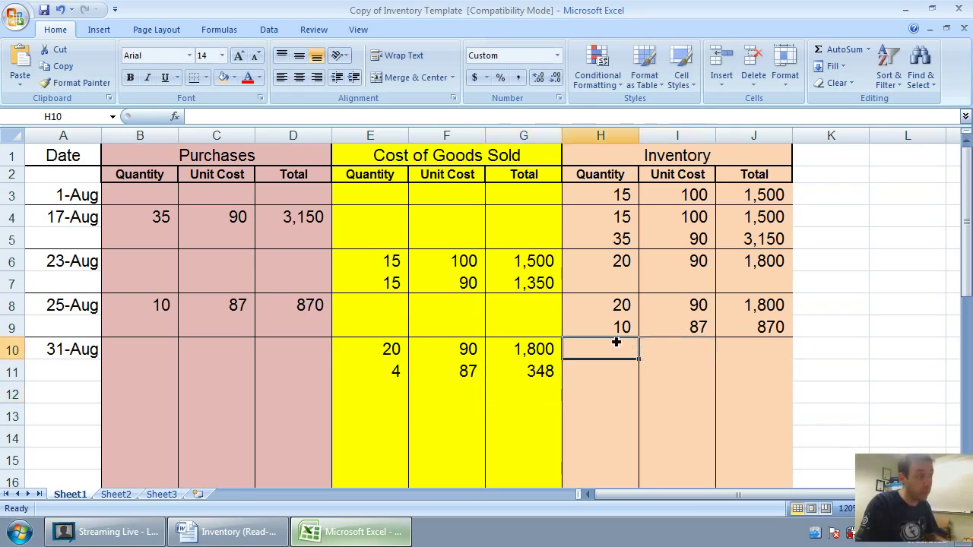
{"action": "type", "text": "6"}
{"action": "key", "text": "Tab"}
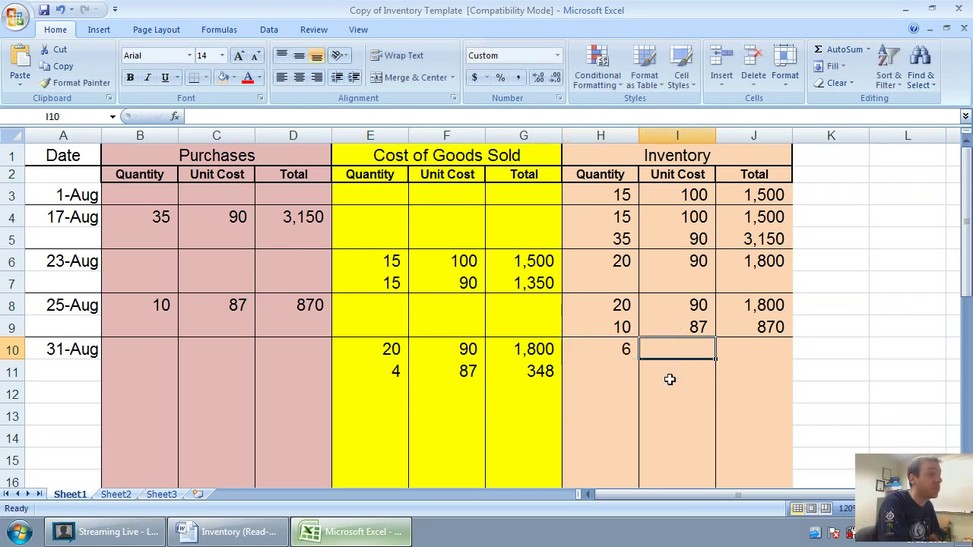
{"action": "type", "text": "87"}
- Calculate the remaining 31-Aug inventory's total in J10 with the formula =H10*I10
{"action": "key", "text": "Tab"}
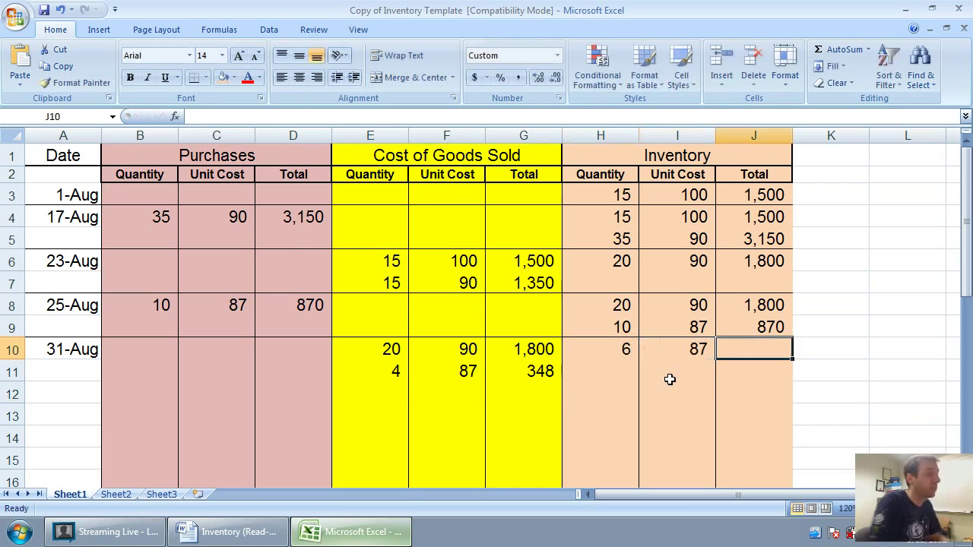
{"action": "type", "text": "="}
{"action": "left_click", "coordinate": [625, 351]}
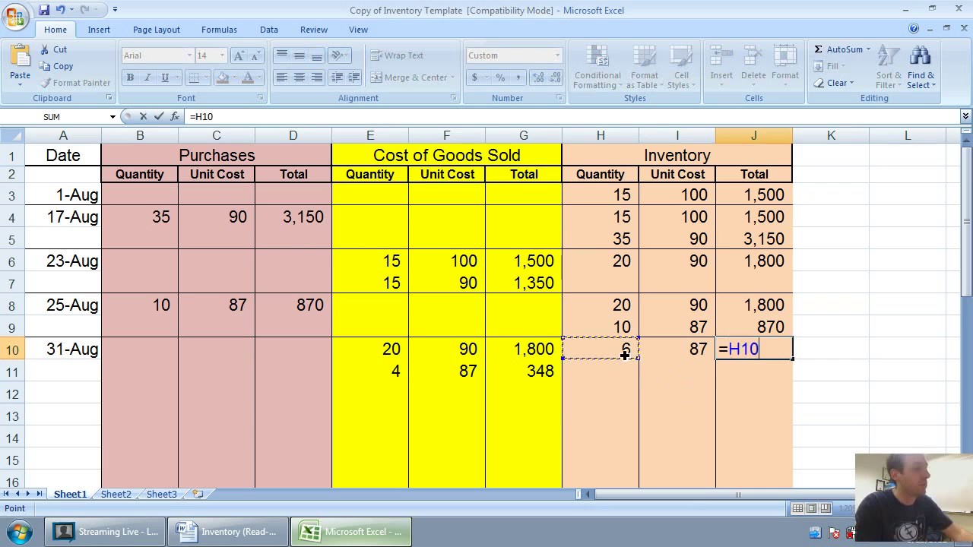
{"action": "type", "text": "*"}
{"action": "left_click", "coordinate": [669, 346]}
{"action": "key", "text": "Return"}
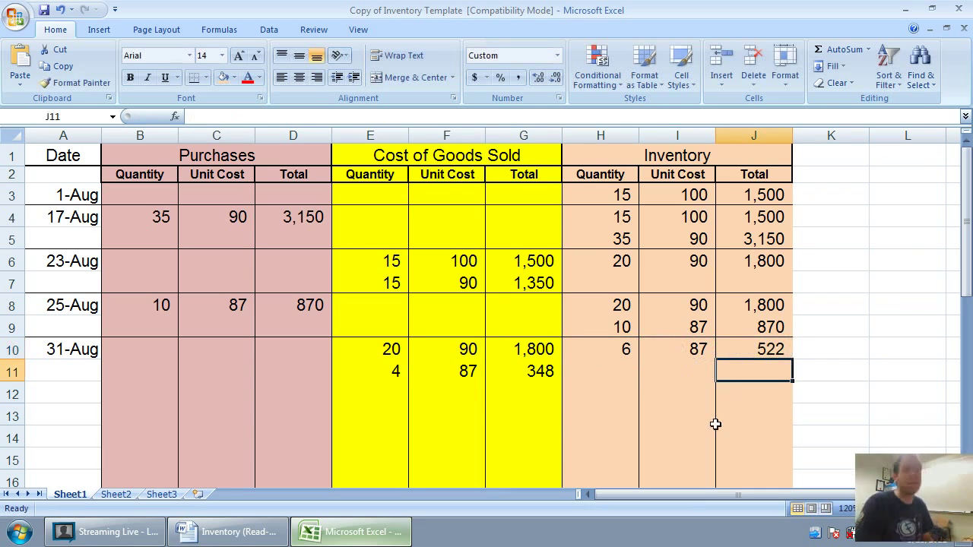
- Add a bottom border beneath row 11 from column A through J to close off the 31-Aug entry
{"action": "left_click_drag", "start_coordinate": [68, 365], "coordinate": [750, 374]}
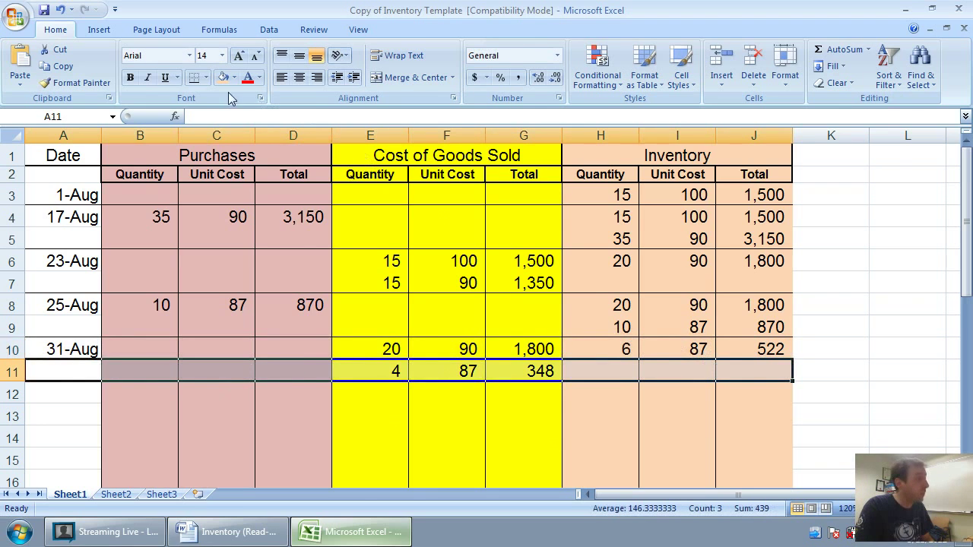
{"action": "left_click", "coordinate": [194, 82]}
{"action": "left_click", "coordinate": [351, 280]}
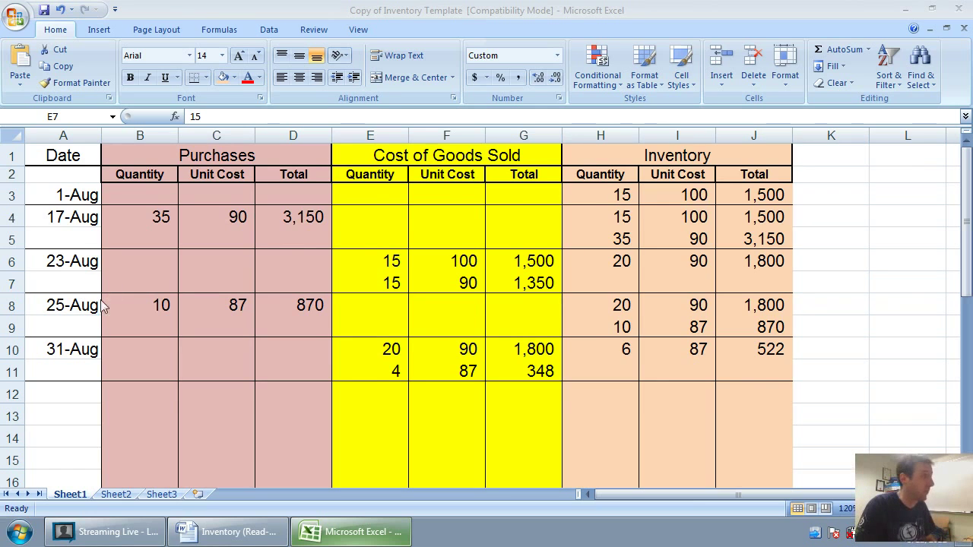
- Remove the borders from the area below the schedule, starting at row 13, and fill it white
{"action": "scroll", "coordinate": [82, 401], "scroll_direction": "down", "scroll_amount": 1}
{"action": "left_click", "coordinate": [79, 356]}
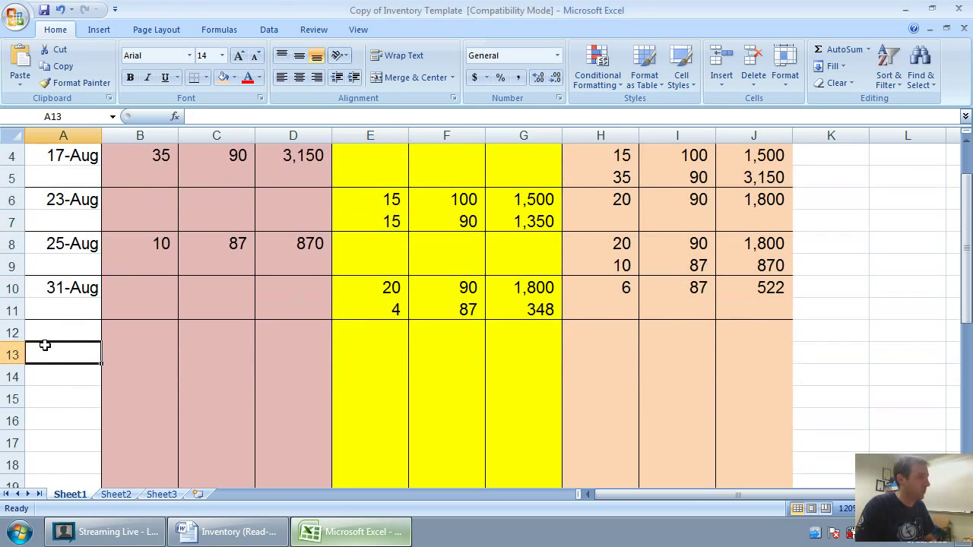
{"action": "left_click_drag", "start_coordinate": [46, 346], "coordinate": [549, 470]}
{"action": "scroll", "coordinate": [59, 341], "scroll_direction": "up", "scroll_amount": 7}
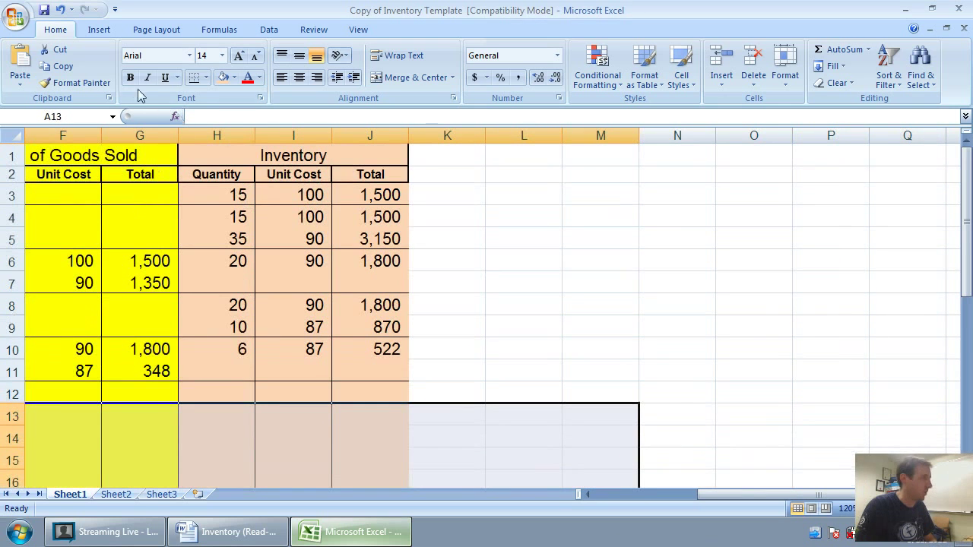
{"action": "left_click", "coordinate": [207, 78]}
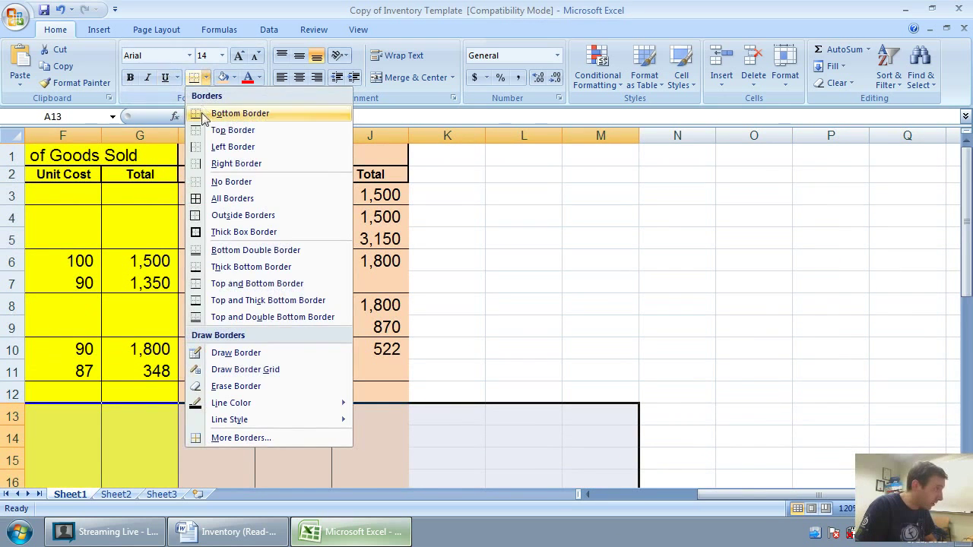
{"action": "left_click", "coordinate": [201, 181]}
{"action": "left_click", "coordinate": [234, 77]}
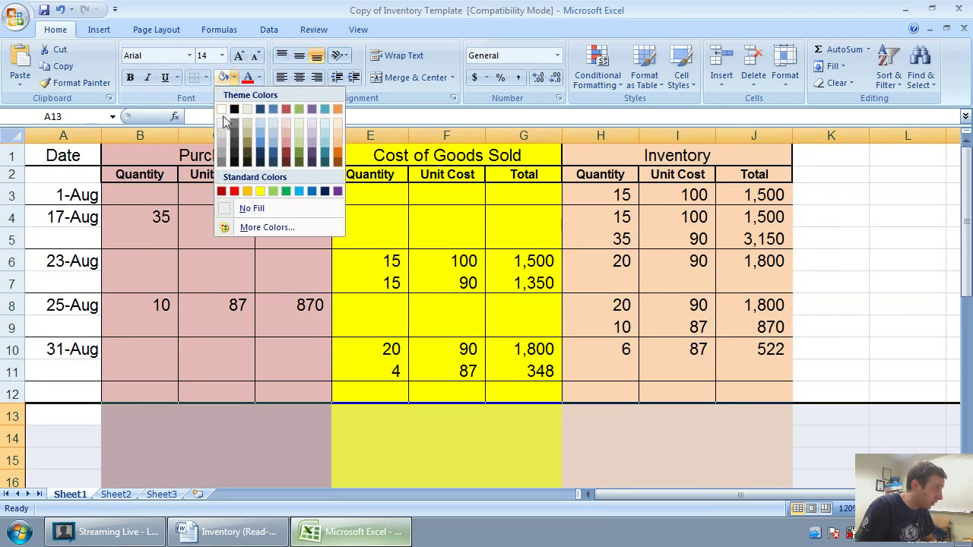
{"action": "left_click", "coordinate": [222, 112]}
{"action": "left_click", "coordinate": [296, 286]}
- Enter August 17 in A15 as the date of a journal entry below the schedule
{"action": "scroll", "coordinate": [270, 342], "scroll_direction": "down", "scroll_amount": 1}
{"action": "left_click", "coordinate": [94, 393]}
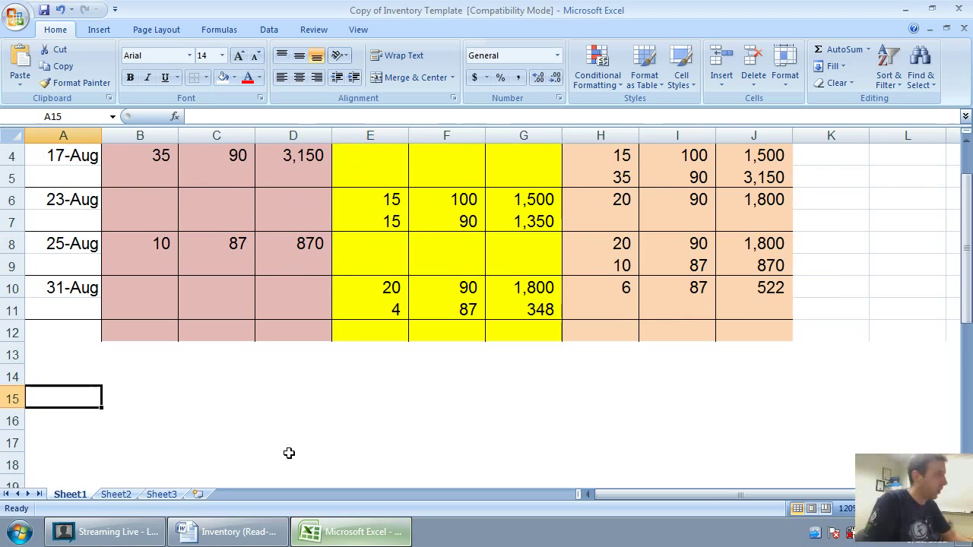
{"action": "type", "text": "August 17"}
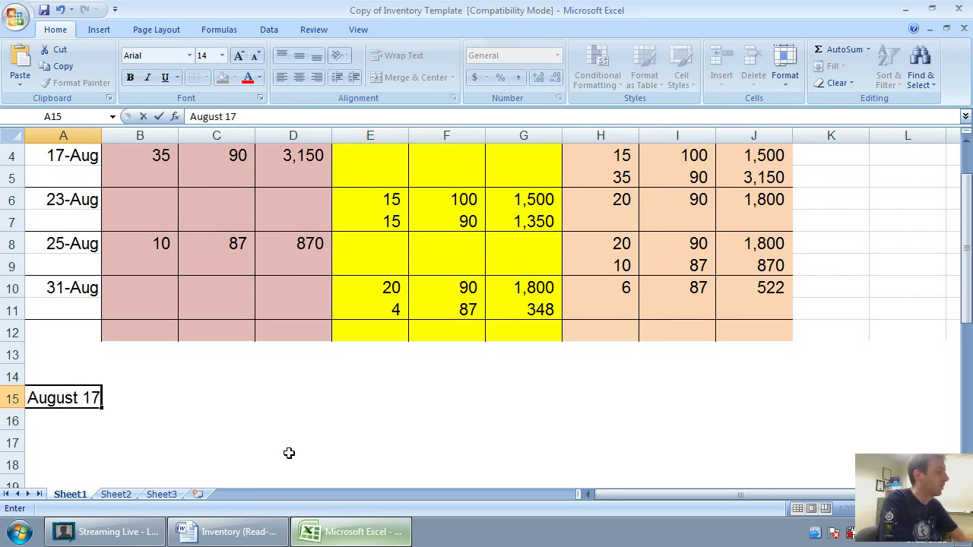
{"action": "key", "text": "Return"}
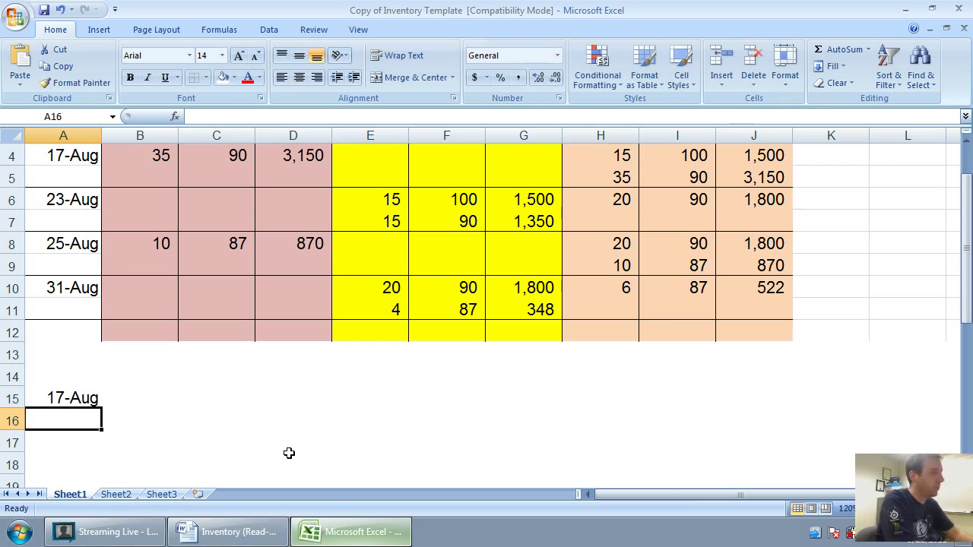
- Check XYZ Co's August inventory records in Word, highlighting the 1-Aug balance row, and return to the Excel schedule
{"action": "scroll", "coordinate": [289, 454], "scroll_direction": "up", "scroll_amount": 1}
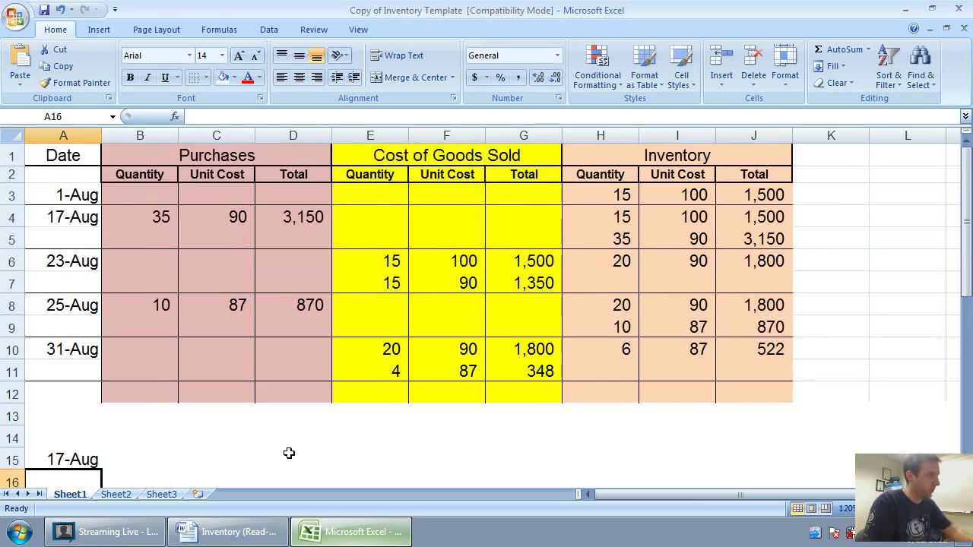
{"action": "scroll", "coordinate": [289, 453], "scroll_direction": "down", "scroll_amount": 1}
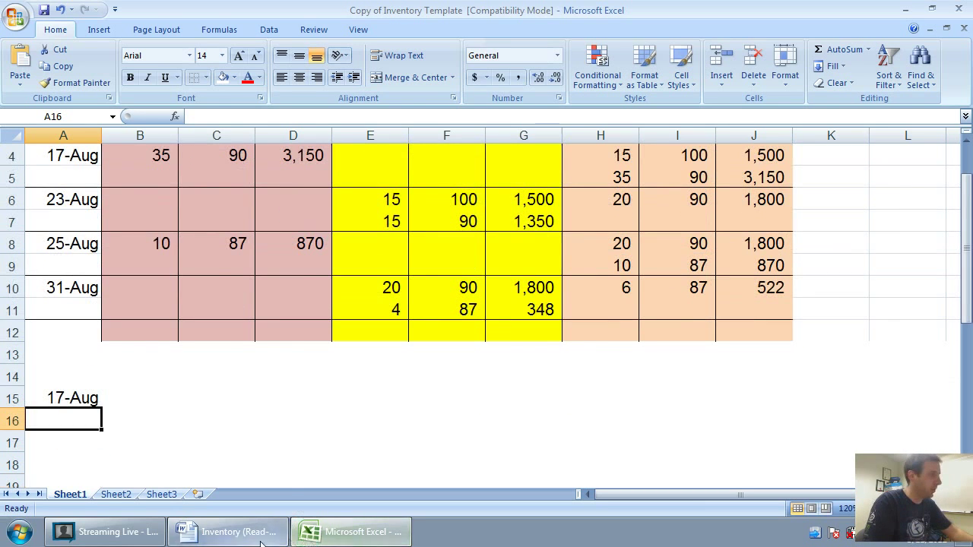
{"action": "left_click", "coordinate": [228, 532]}
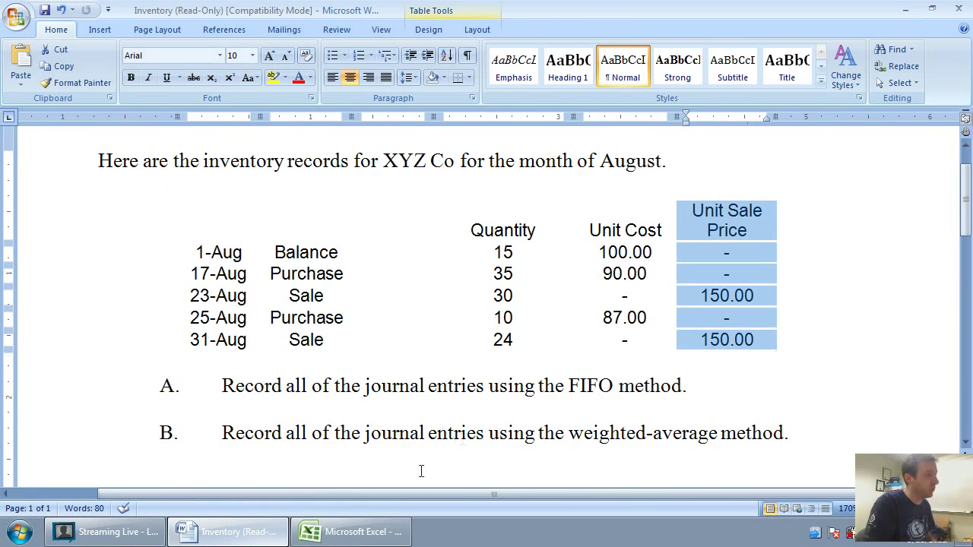
{"action": "left_click", "coordinate": [352, 532]}
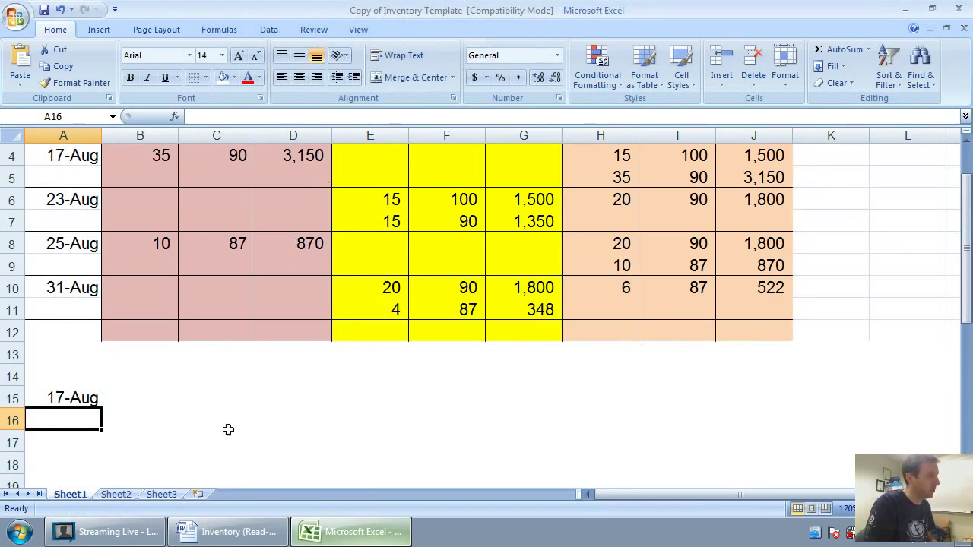
{"action": "left_click", "coordinate": [228, 532]}
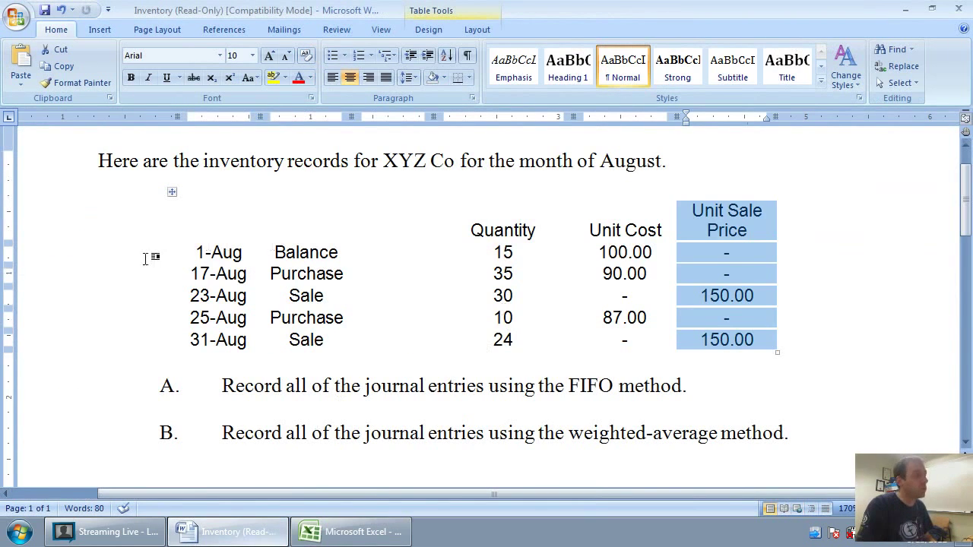
{"action": "left_click_drag", "start_coordinate": [194, 251], "coordinate": [734, 266]}
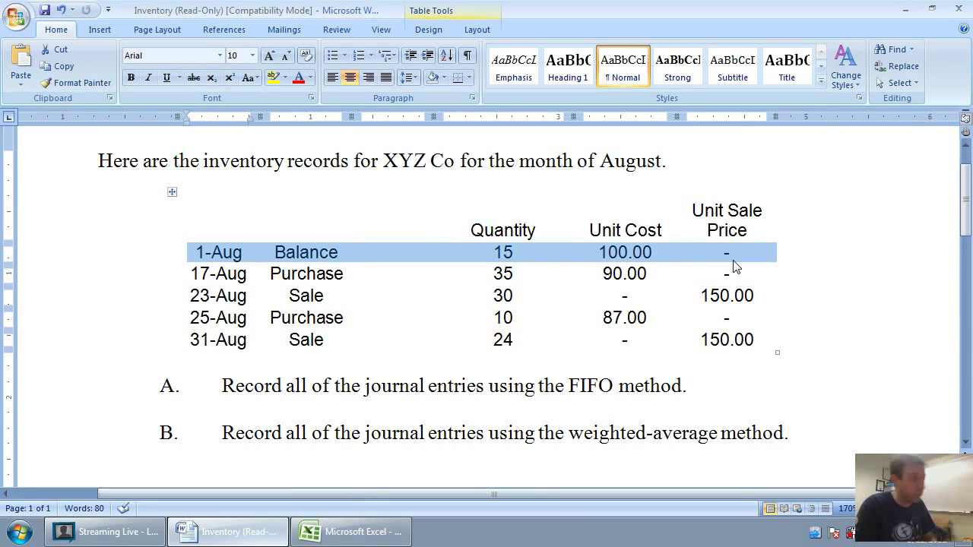
{"action": "left_click", "coordinate": [353, 533]}
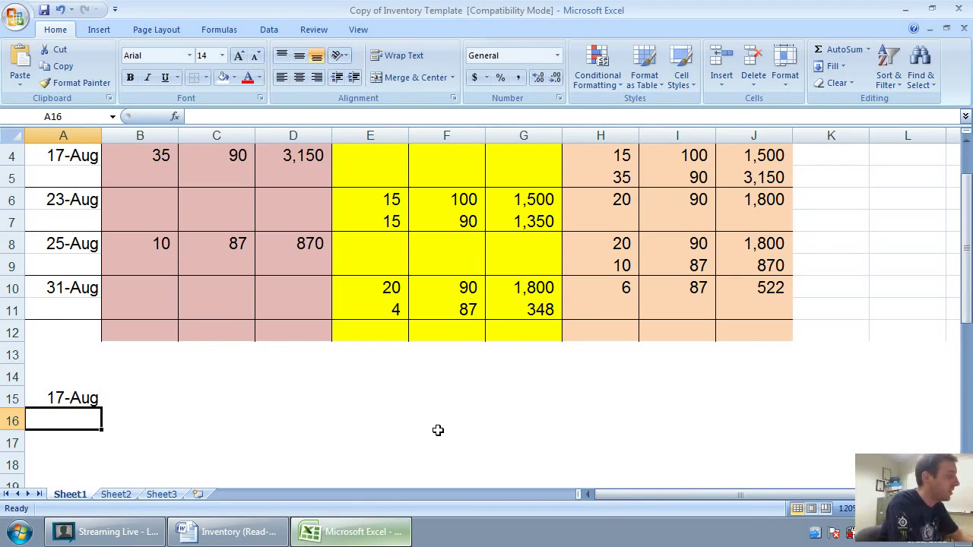
- Enter the 17-Aug purchase's debit line: DR Inventory in A16 with the amount 3150 in C16
{"action": "type", "text": "DR Inven"}
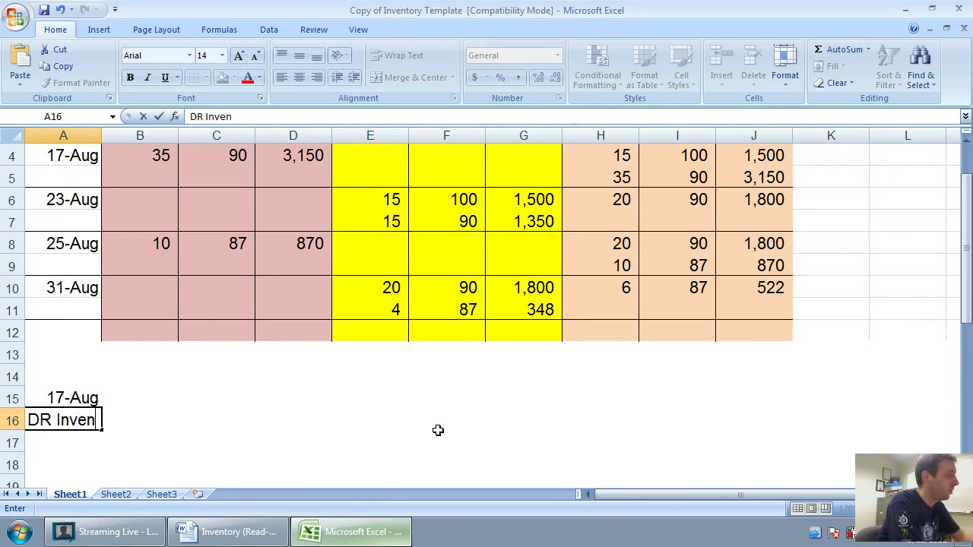
{"action": "type", "text": "tory"}
{"action": "key", "text": "Tab"}
{"action": "key", "text": "Tab"}
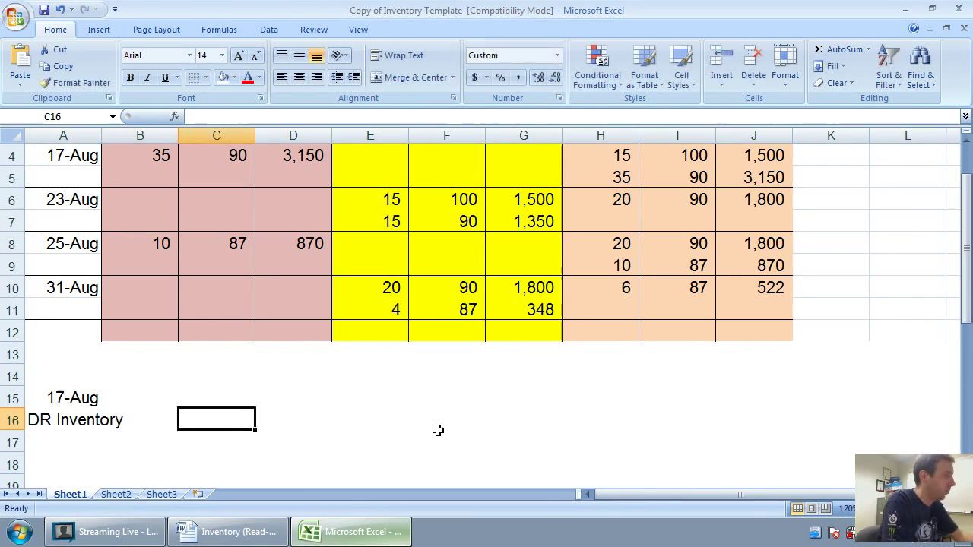
{"action": "type", "text": "3,150"}
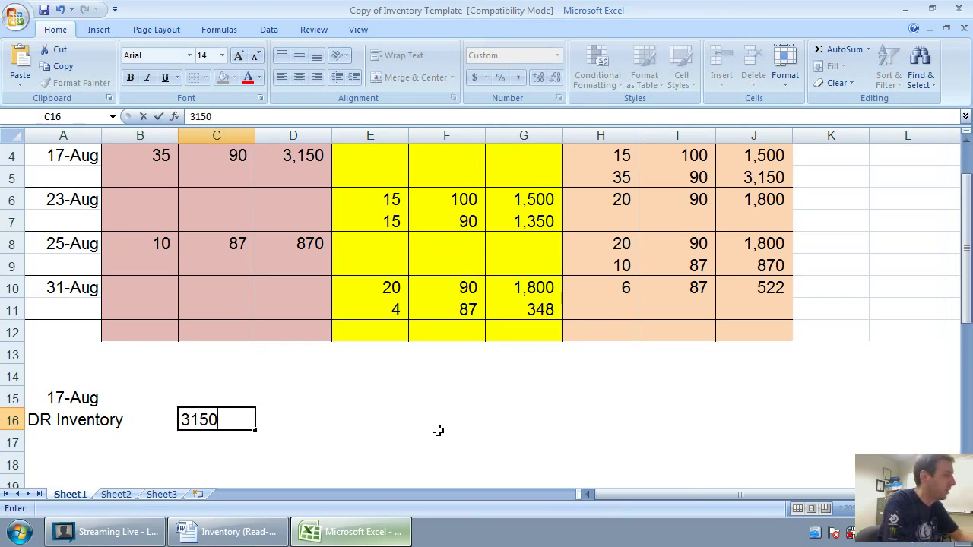
{"action": "key", "text": "Return"}
- Enter the 17-Aug purchase's credit line: CR Cash in B17 with the amount 3150 in D17
{"action": "type", "text": "CR Cash"}
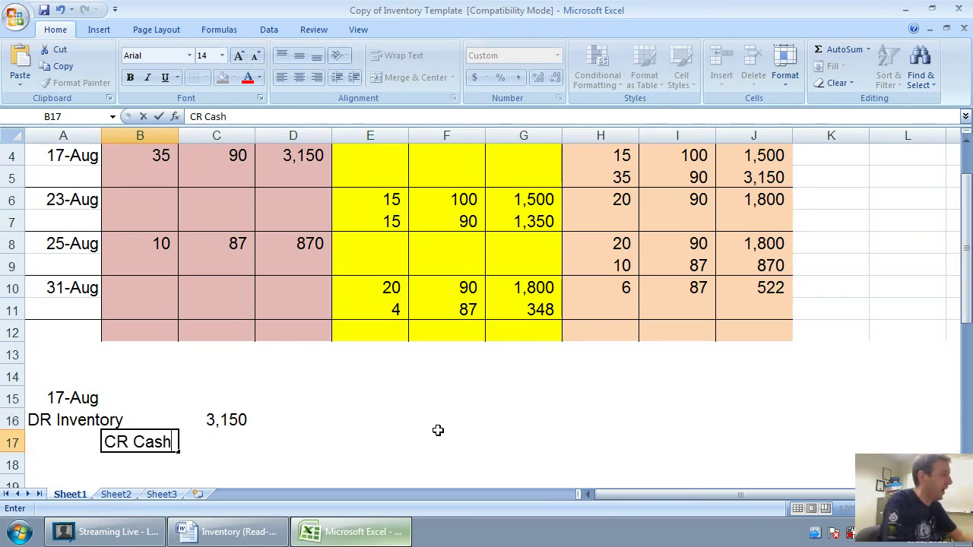
{"action": "key", "text": "Tab"}
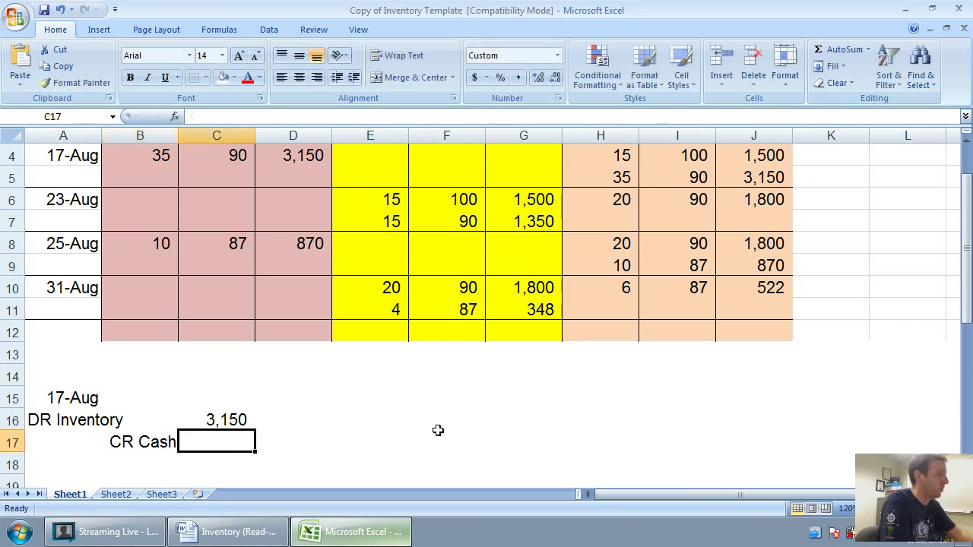
{"action": "key", "text": "Tab"}
{"action": "type", "text": "3,"}
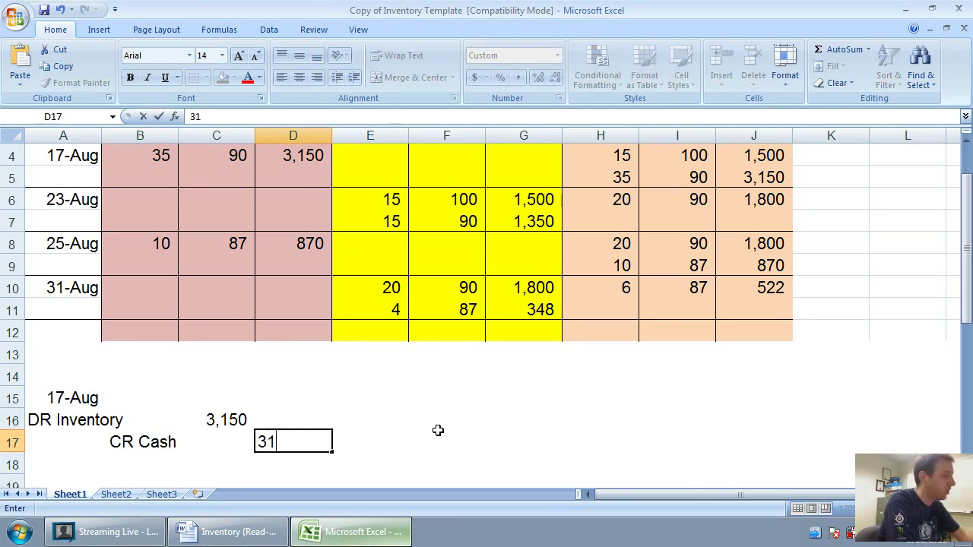
{"action": "type", "text": "150"}
{"action": "key", "text": "Return"}
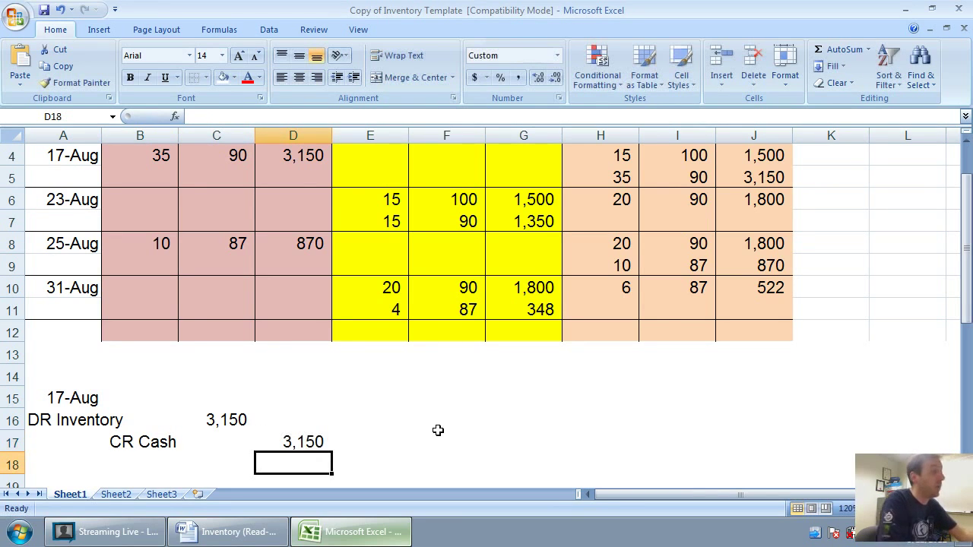
- Clear the 17-Aug journal entry from A14:D18 and enter August 23 as the new entry date in A14
{"action": "scroll", "coordinate": [256, 398], "scroll_direction": "down", "scroll_amount": 1}
{"action": "scroll", "coordinate": [260, 395], "scroll_direction": "up", "scroll_amount": 1}
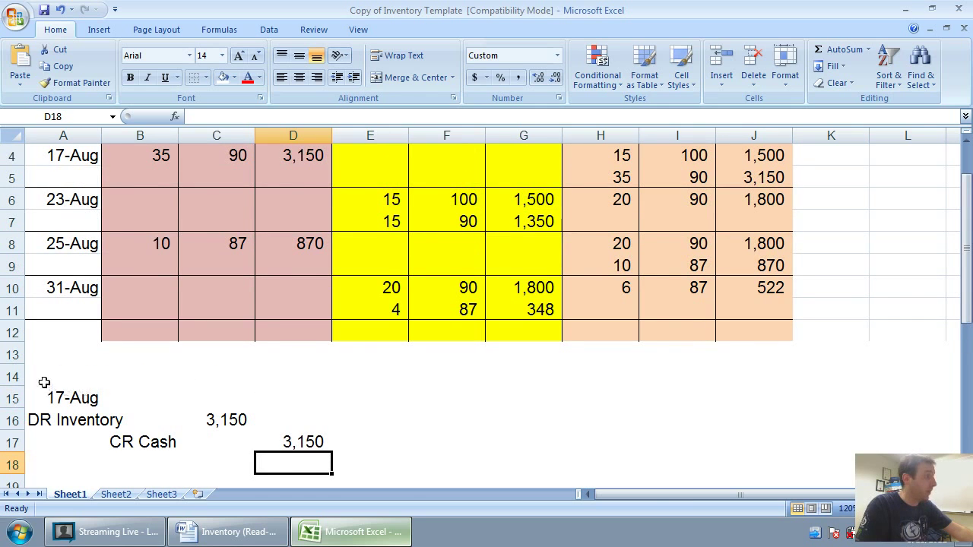
{"action": "left_click_drag", "start_coordinate": [44, 382], "coordinate": [318, 454]}
{"action": "key", "text": "Delete"}
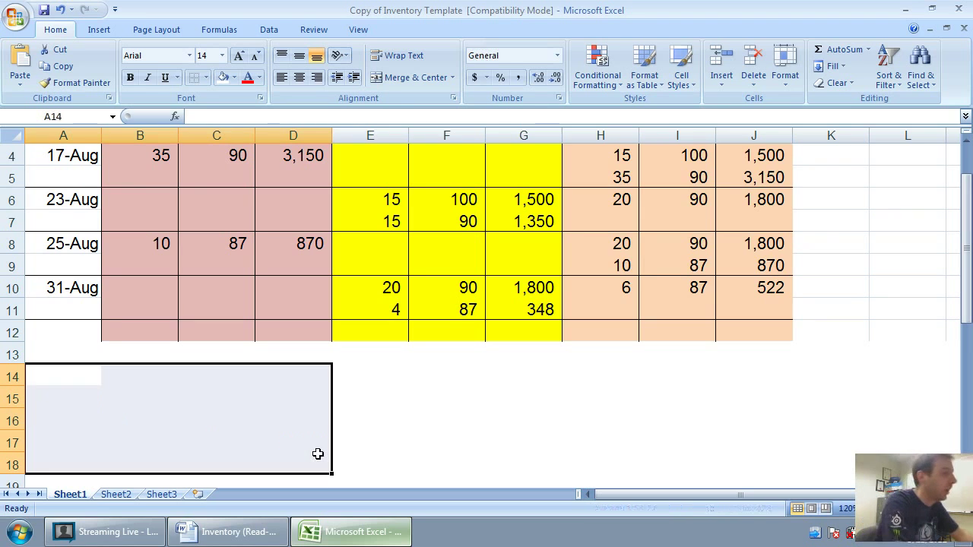
{"action": "key", "text": "Home"}
{"action": "type", "text": "A"}
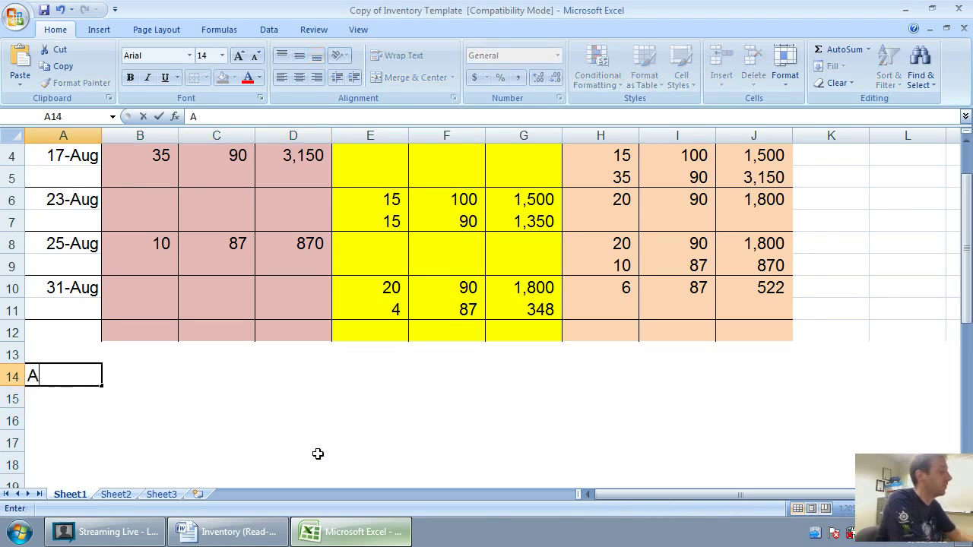
{"action": "type", "text": "ugust 23"}
{"action": "key", "text": "Return"}
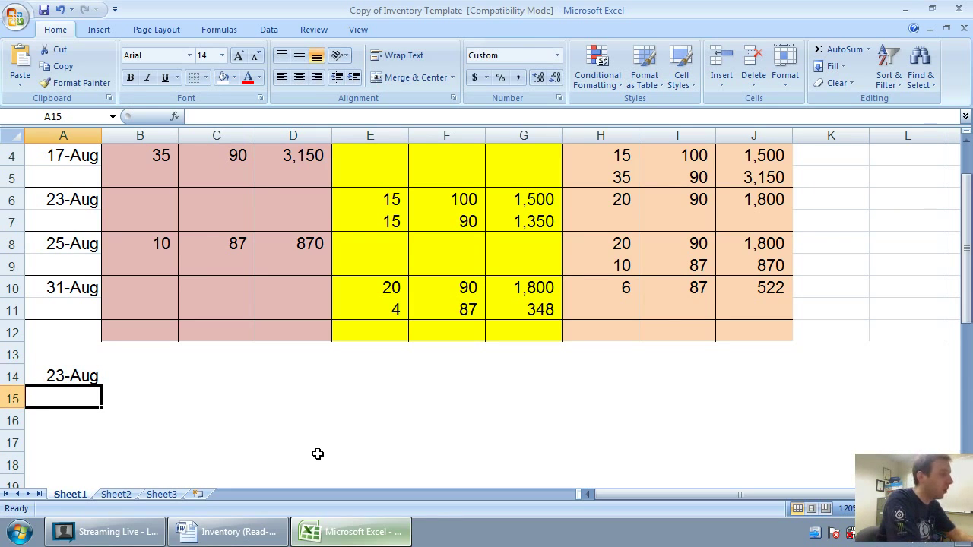
- Enter the 23-Aug sale's account names: DR Cash in A15 and an indented CR Sales revenue in A16
{"action": "type", "text": "DR Cash"}
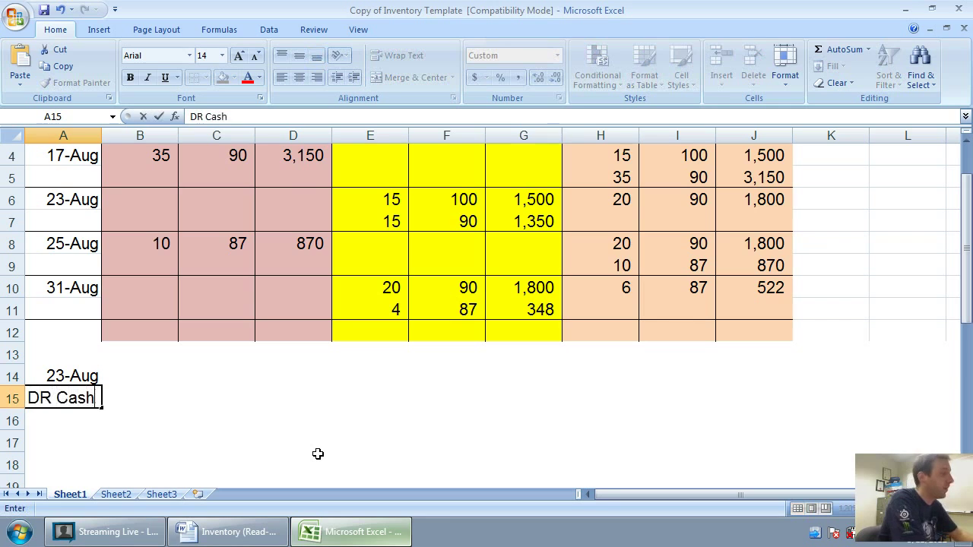
{"action": "key", "text": "Return"}
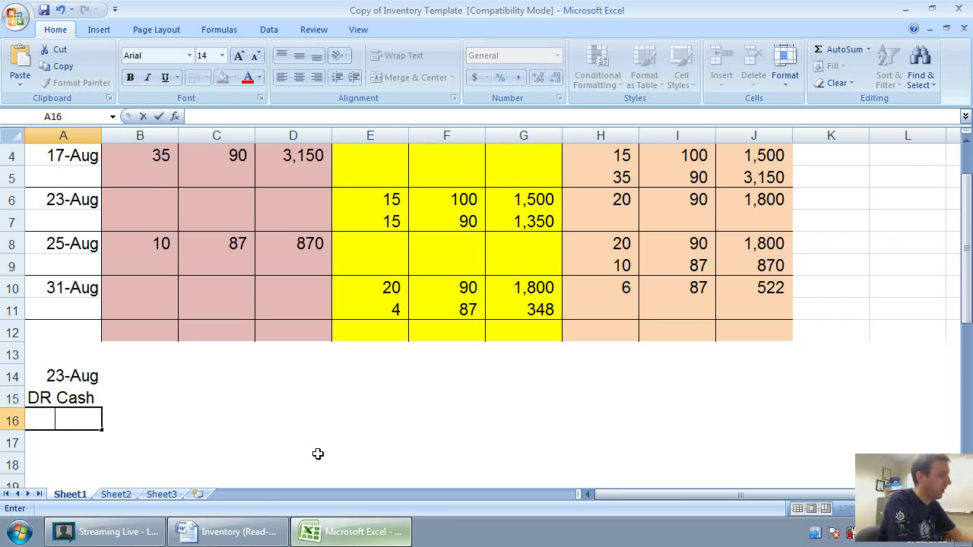
{"action": "type", "text": "CR Sales \\R"}
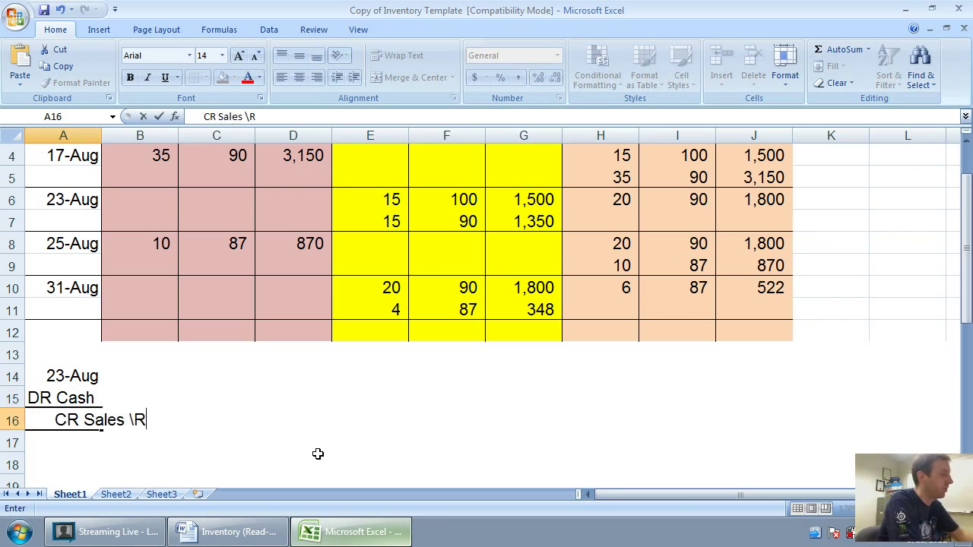
{"action": "key", "text": "BackSpace"}
{"action": "key", "text": "BackSpace"}
{"action": "type", "text": "revenue"}
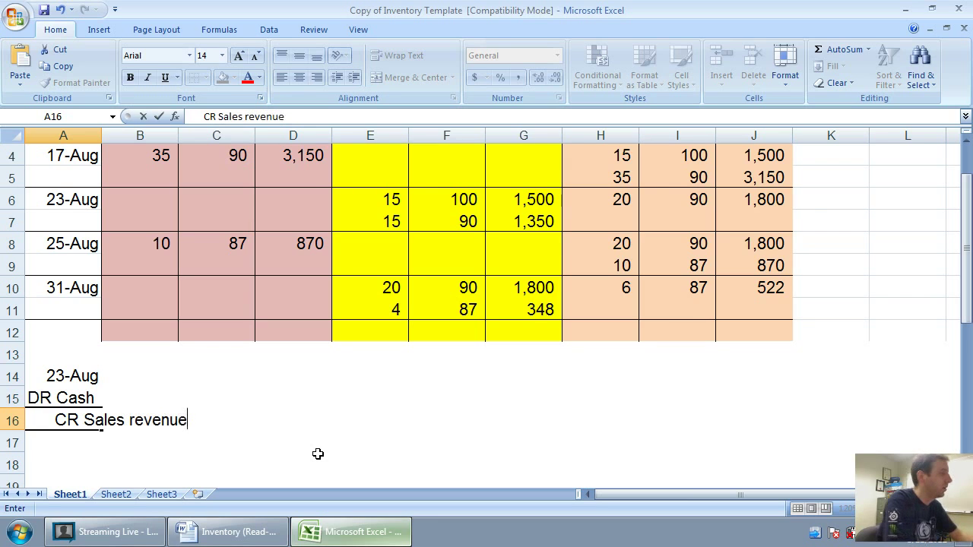
{"action": "key", "text": "Return"}
- Enter the 23-Aug sale's cost account names: DR Cost of goods sold in A17 and an indented CR Inventory in A18
{"action": "type", "text": "DR C"}
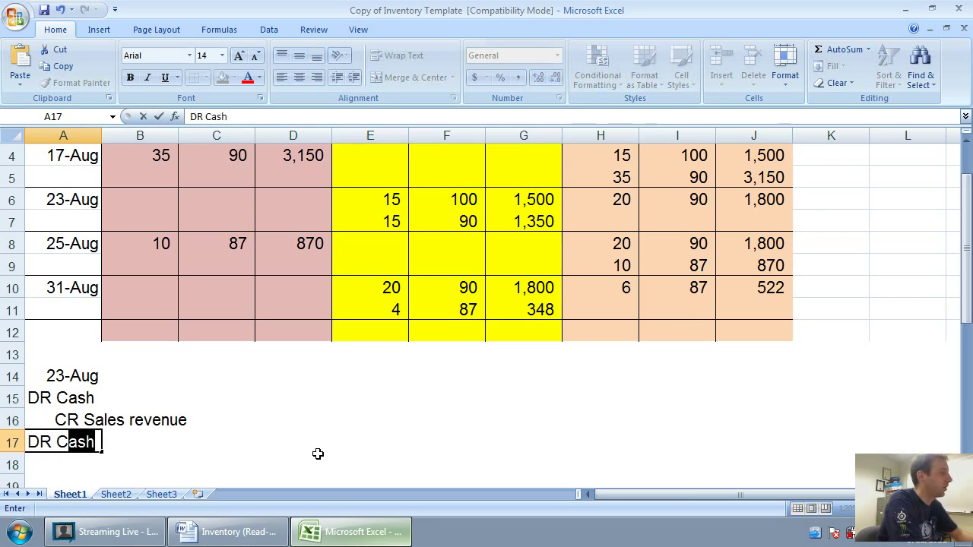
{"action": "type", "text": "ost of goods sold"}
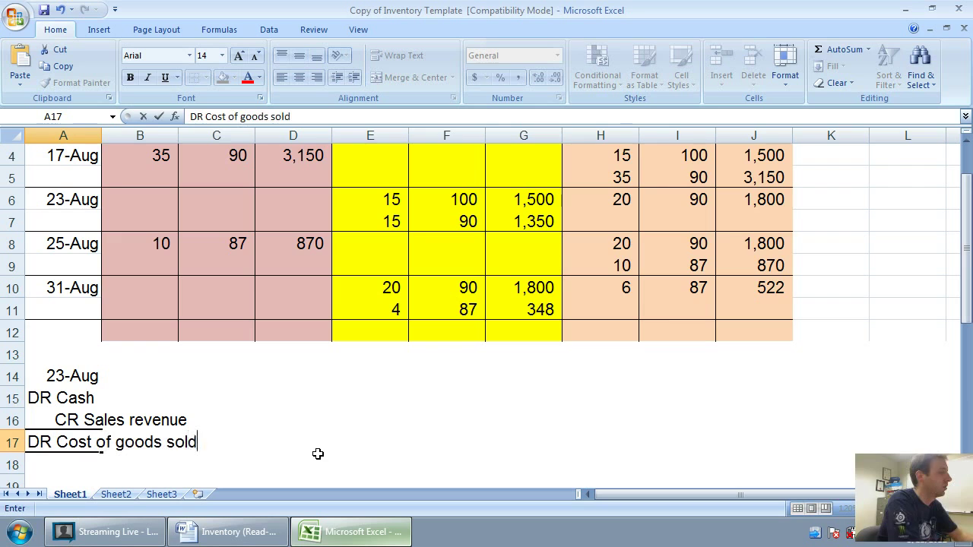
{"action": "key", "text": "Return"}
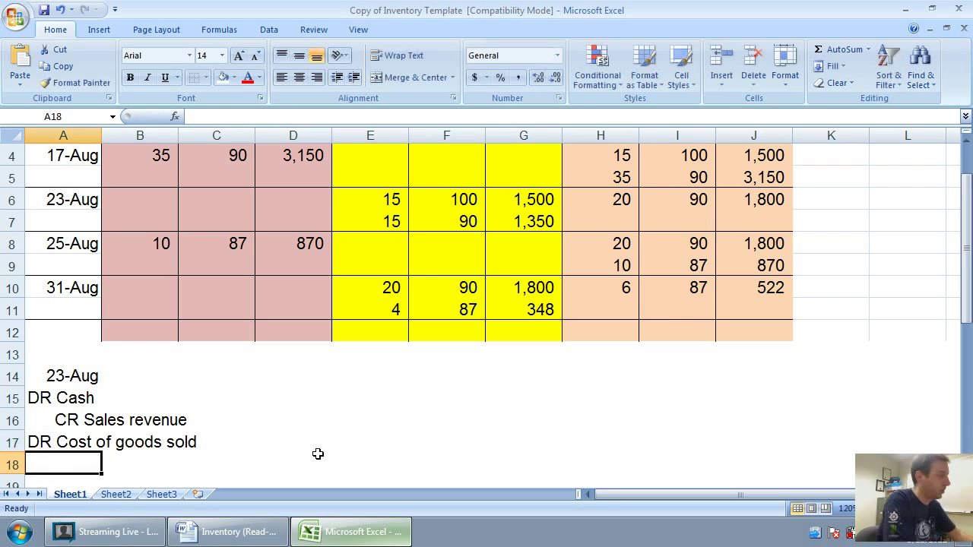
{"action": "type", "text": "CR I"}
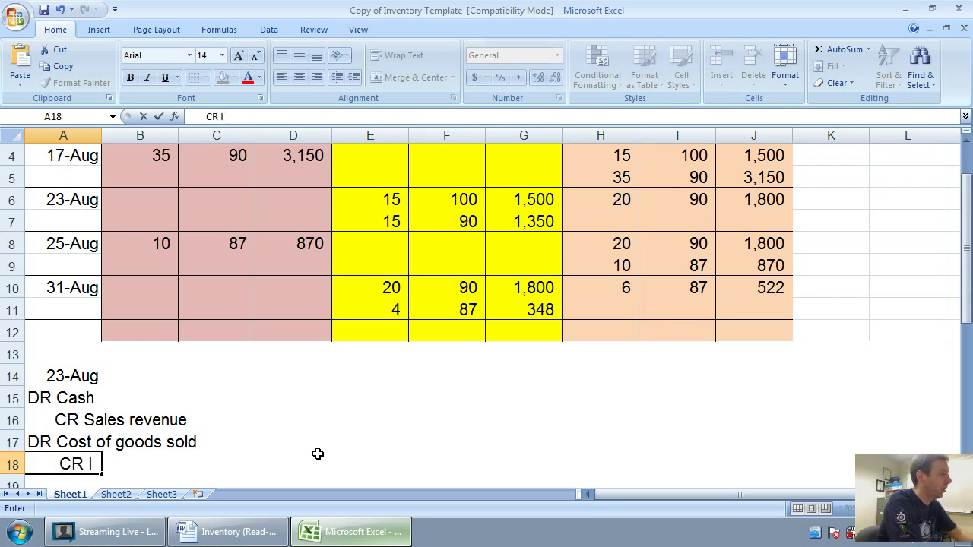
{"action": "type", "text": "nventory"}
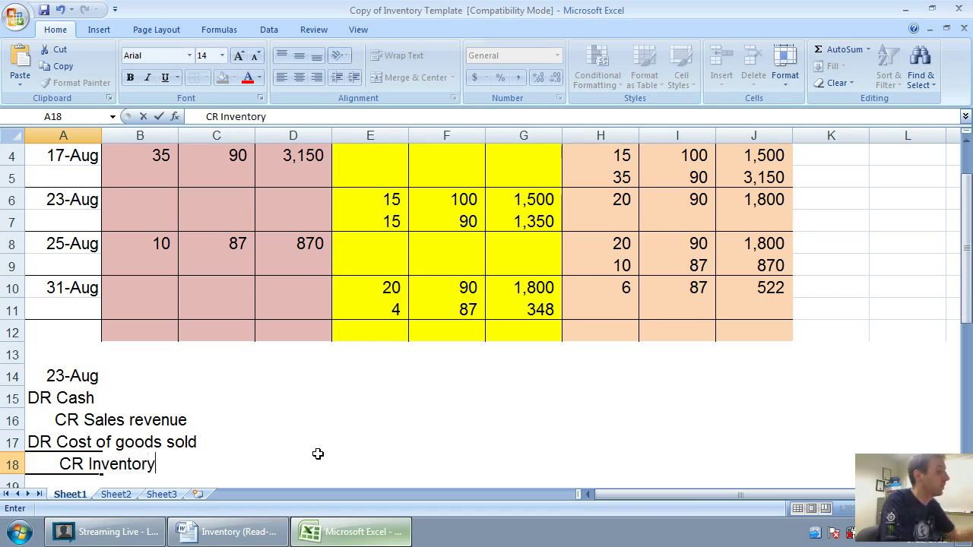
{"action": "key", "text": "Tab"}
- Look up the 23-Aug sale's quantity and unit sale price in the Word inventory records, then return to the Excel schedule
{"action": "key", "text": "Up"}
{"action": "key", "text": "Up"}
{"action": "key", "text": "Up"}
{"action": "key", "text": "Right"}
{"action": "key", "text": "Right"}
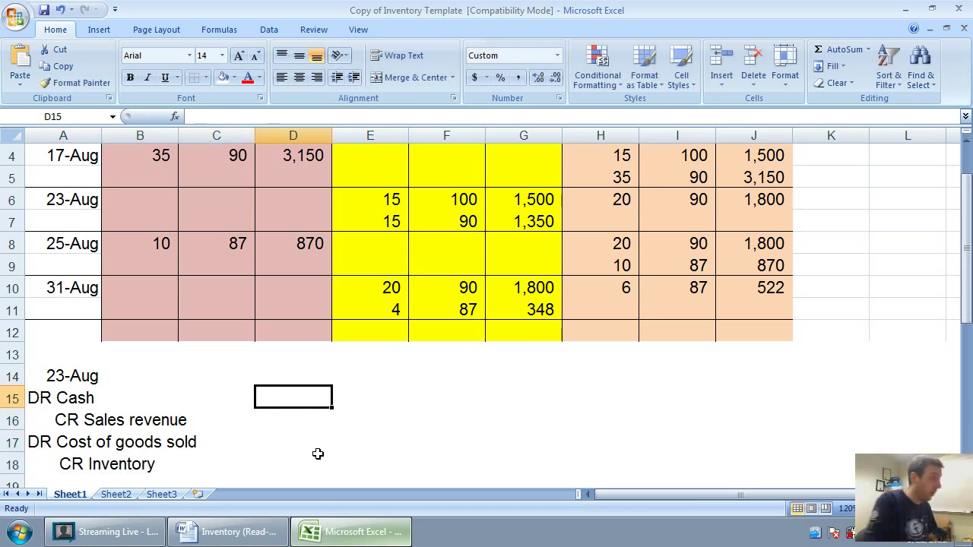
{"action": "left_click", "coordinate": [228, 532]}
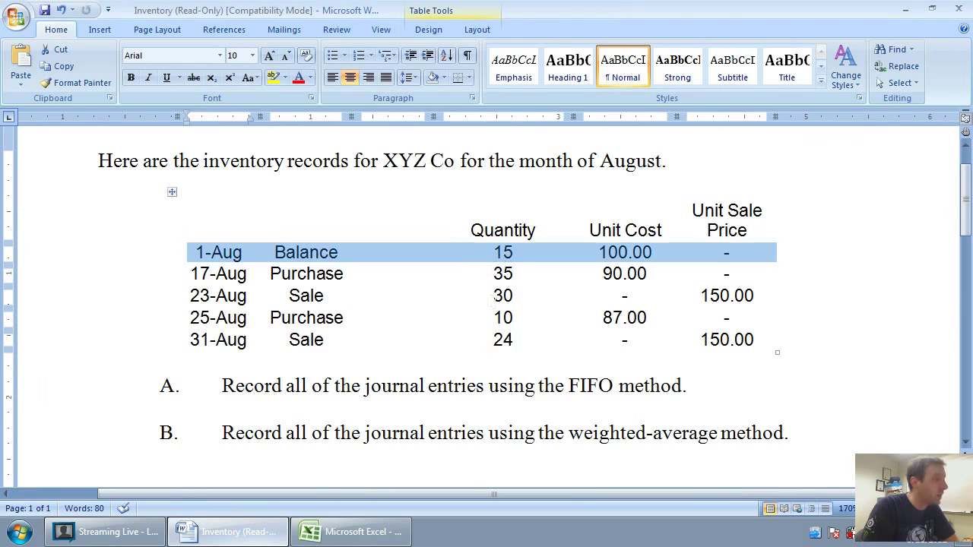
{"action": "left_click", "coordinate": [493, 297]}
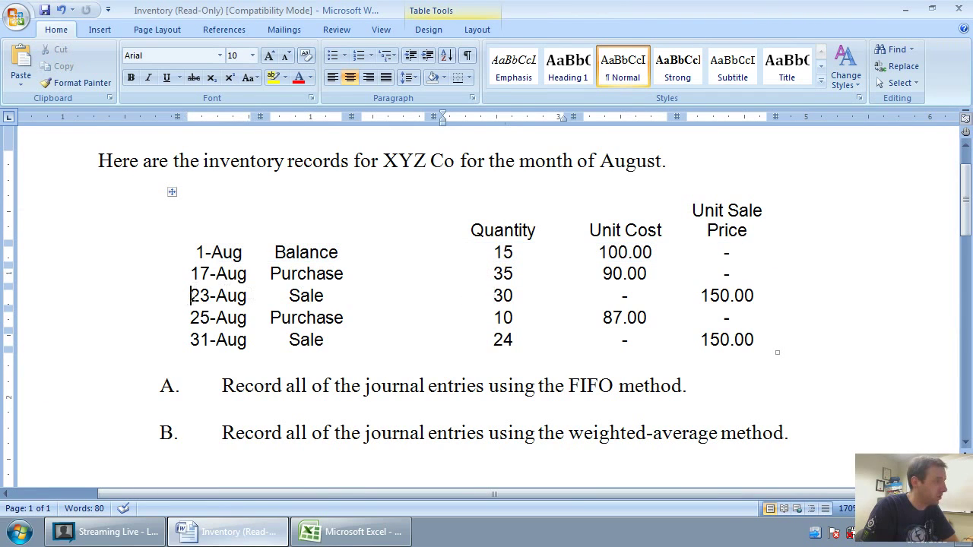
{"action": "left_click_drag", "start_coordinate": [190, 296], "coordinate": [723, 311]}
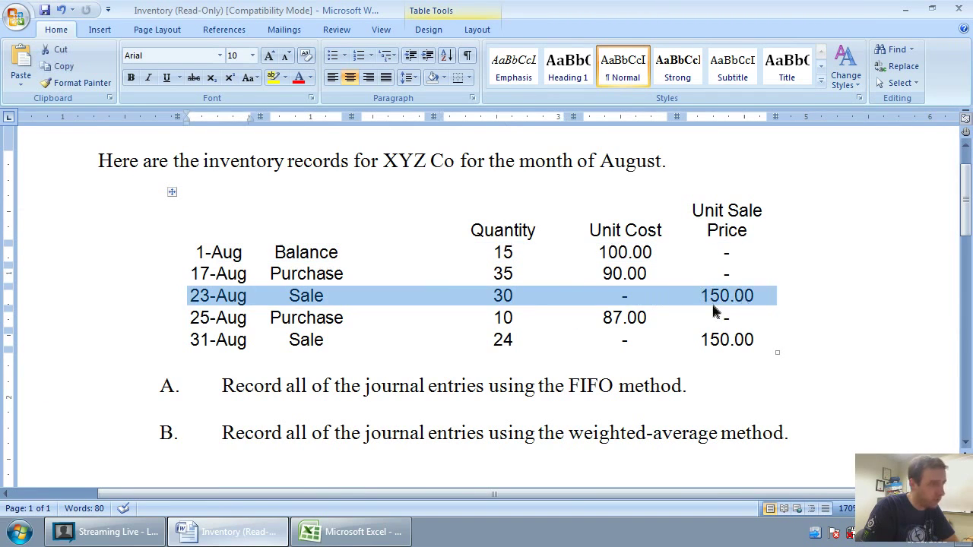
{"action": "left_click", "coordinate": [793, 324]}
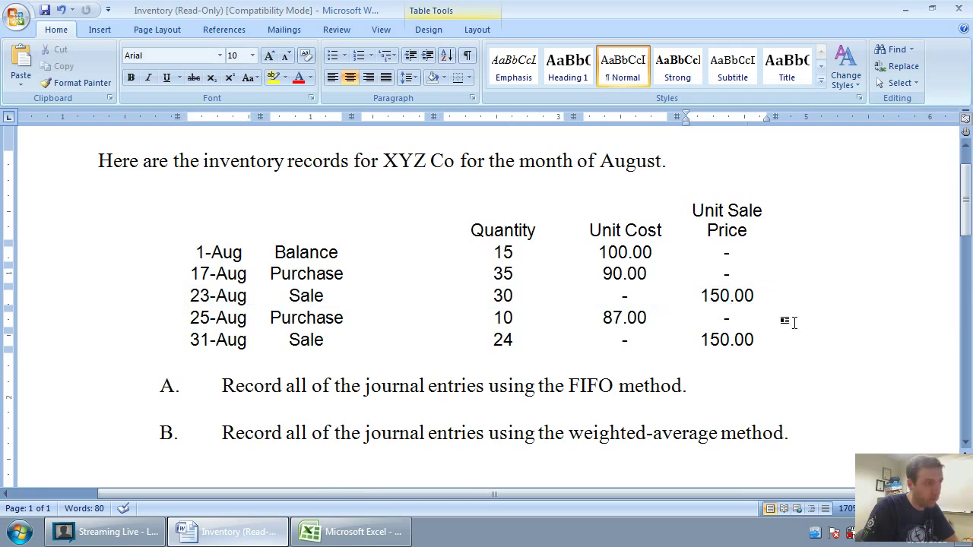
{"action": "left_click", "coordinate": [342, 536]}
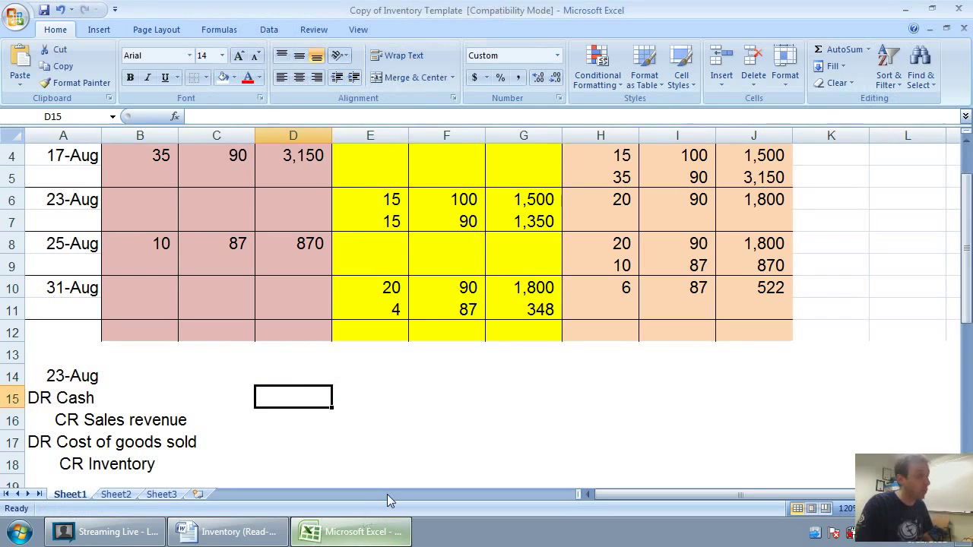
- Enter the 23-Aug sale's cash debit as =30*150 in D15 and its sales revenue credit of 4500 in E16
{"action": "type", "text": "0"}
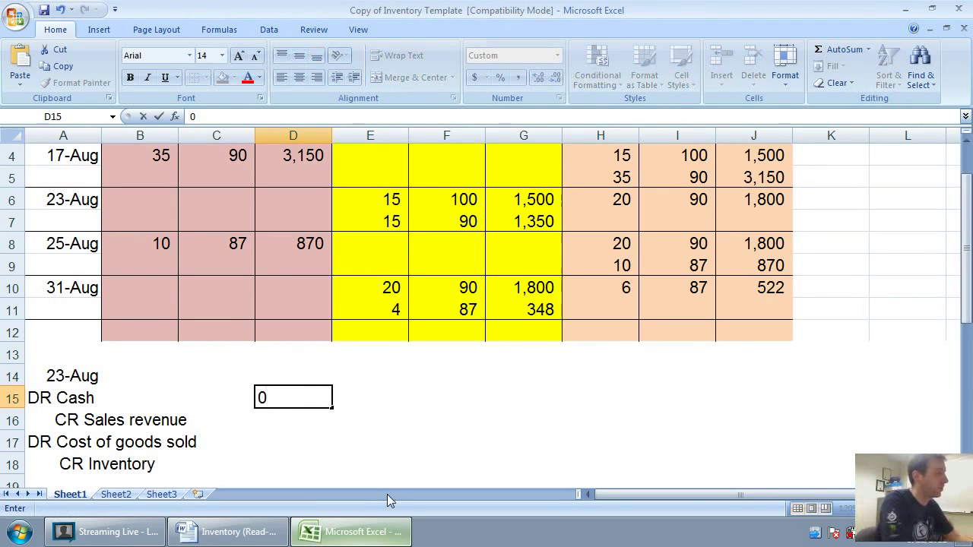
{"action": "key", "text": "BackSpace"}
{"action": "type", "text": "-"}
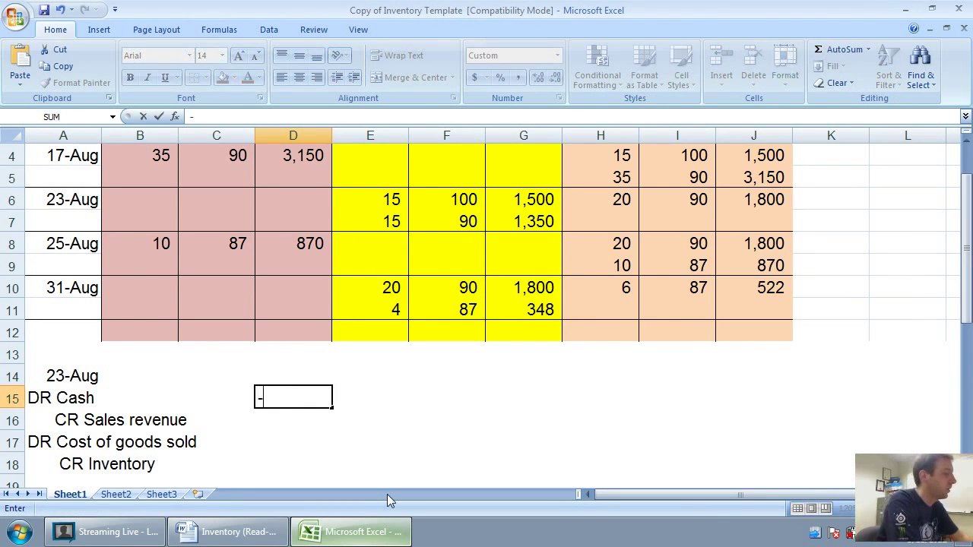
{"action": "key", "text": "BackSpace"}
{"action": "type", "text": "=3"}
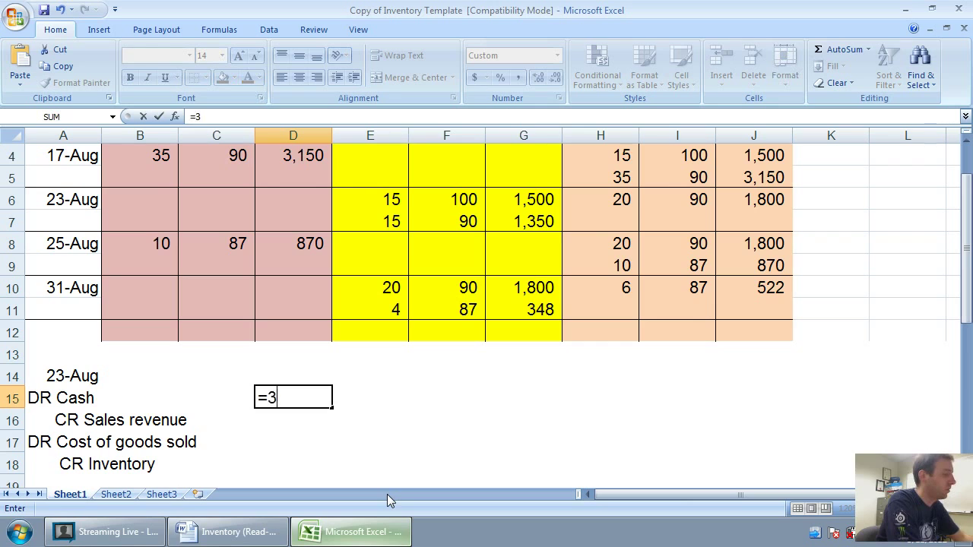
{"action": "type", "text": "0*150"}
{"action": "key", "text": "Return"}
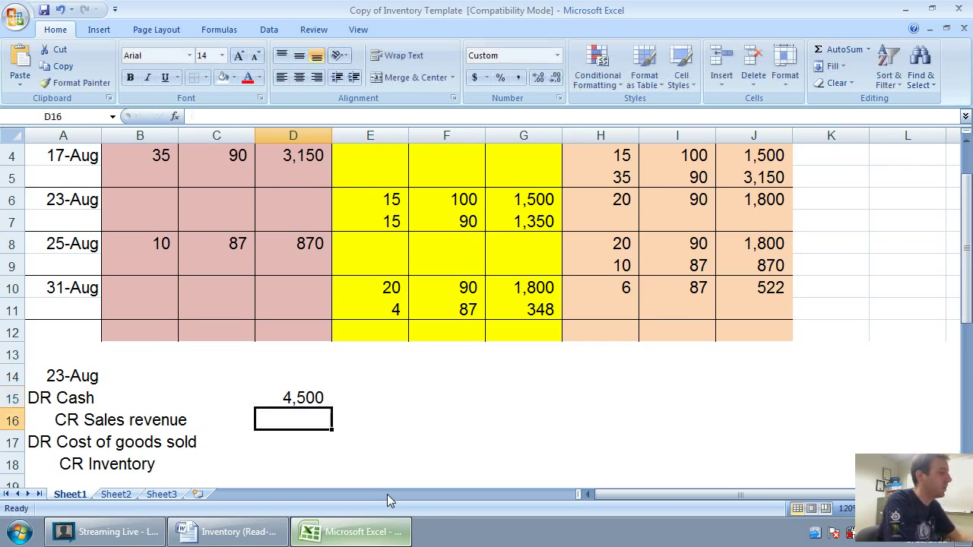
{"action": "key", "text": "Right"}
{"action": "type", "text": "4500"}
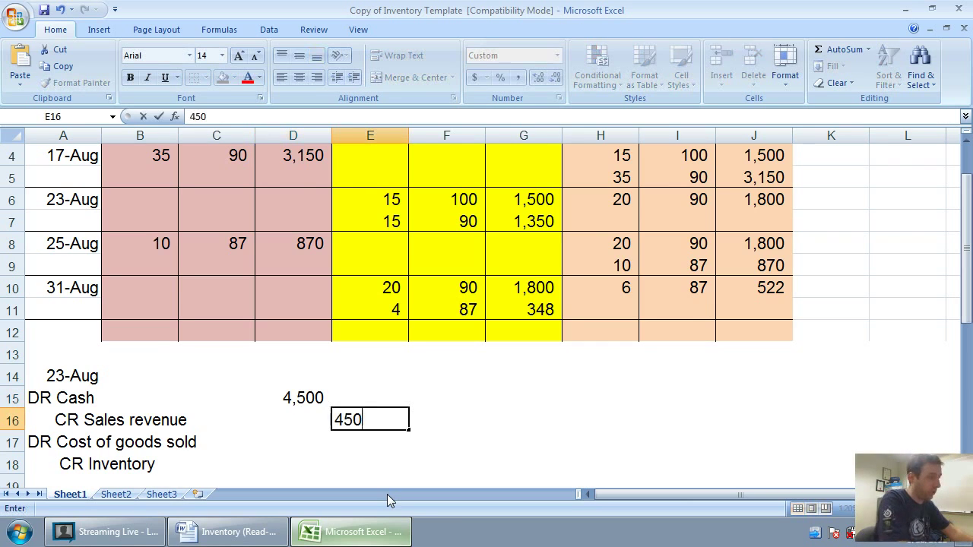
{"action": "key", "text": "Return"}
- Total the 23-Aug cost of goods sold amounts in G6:G7 and enter 2850 as the Cost of goods sold debit in D17
{"action": "key", "text": "Left"}
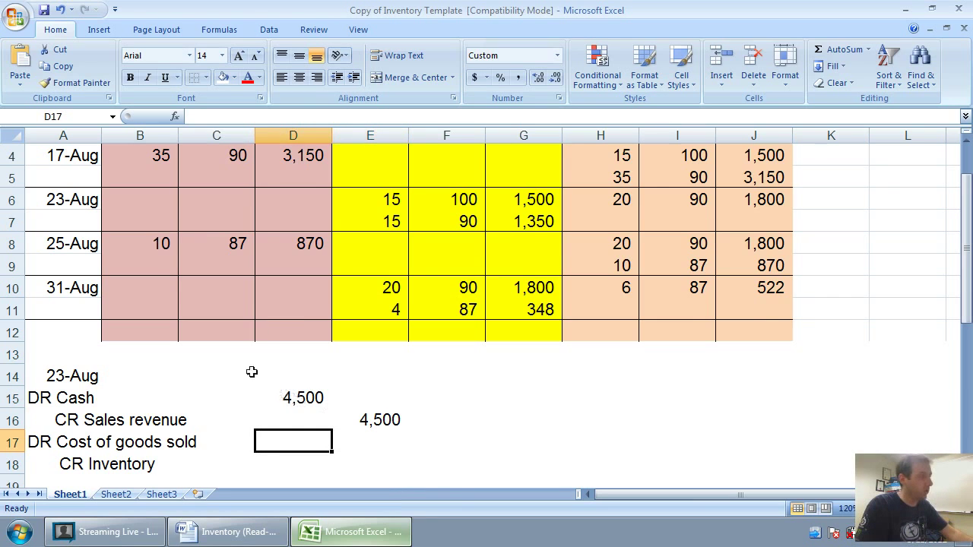
{"action": "scroll", "coordinate": [534, 228], "scroll_direction": "up", "scroll_amount": 1}
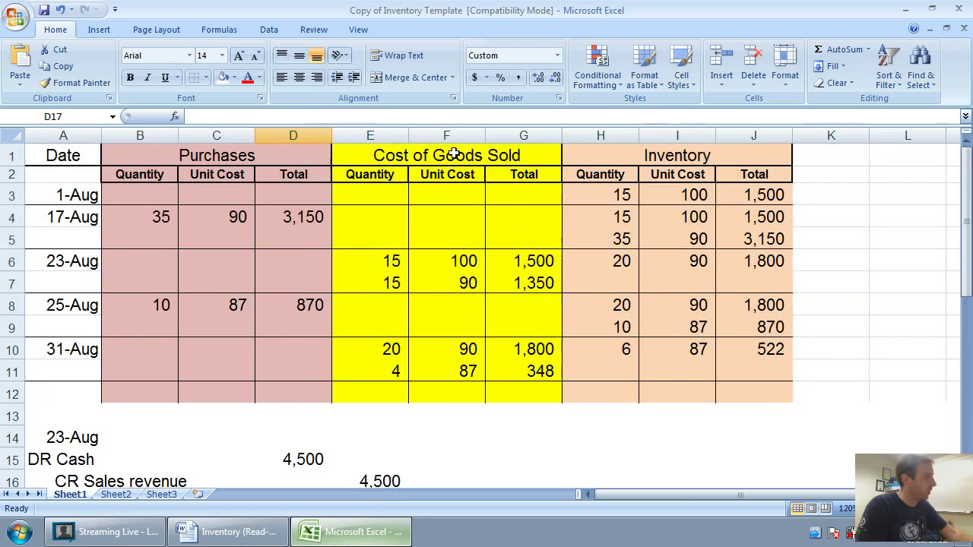
{"action": "left_click_drag", "start_coordinate": [525, 259], "coordinate": [539, 281]}
{"action": "scroll", "coordinate": [546, 335], "scroll_direction": "down", "scroll_amount": 2}
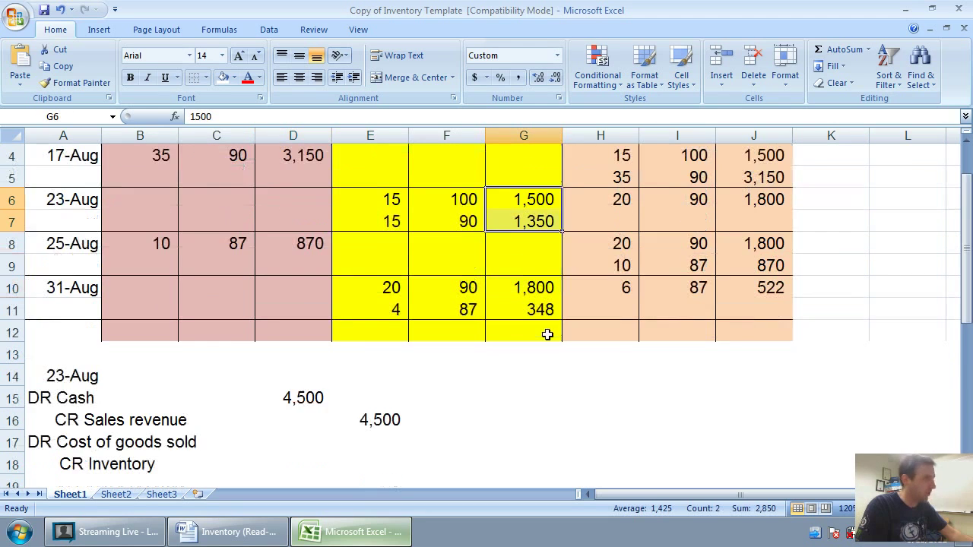
{"action": "scroll", "coordinate": [526, 324], "scroll_direction": "up", "scroll_amount": 1}
{"action": "left_click", "coordinate": [302, 444]}
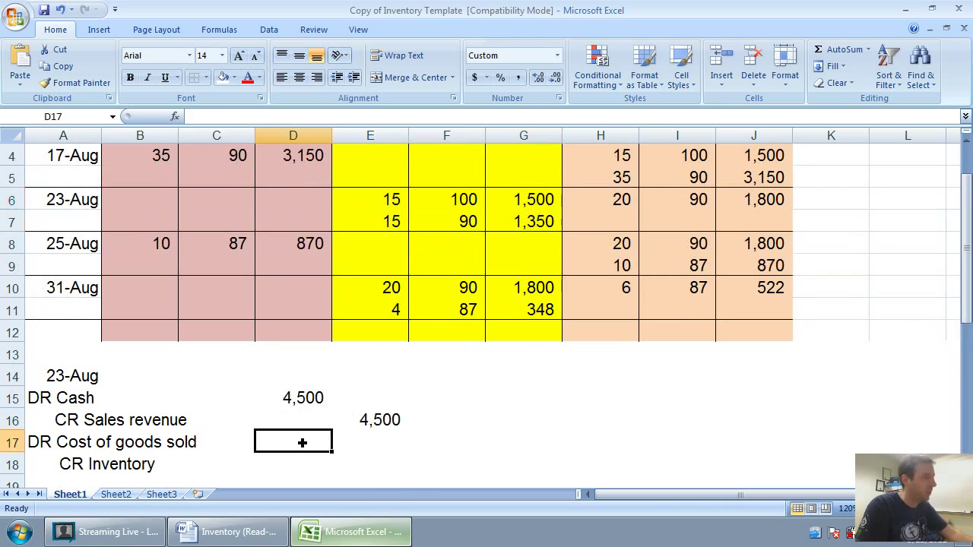
{"action": "type", "text": "2850"}
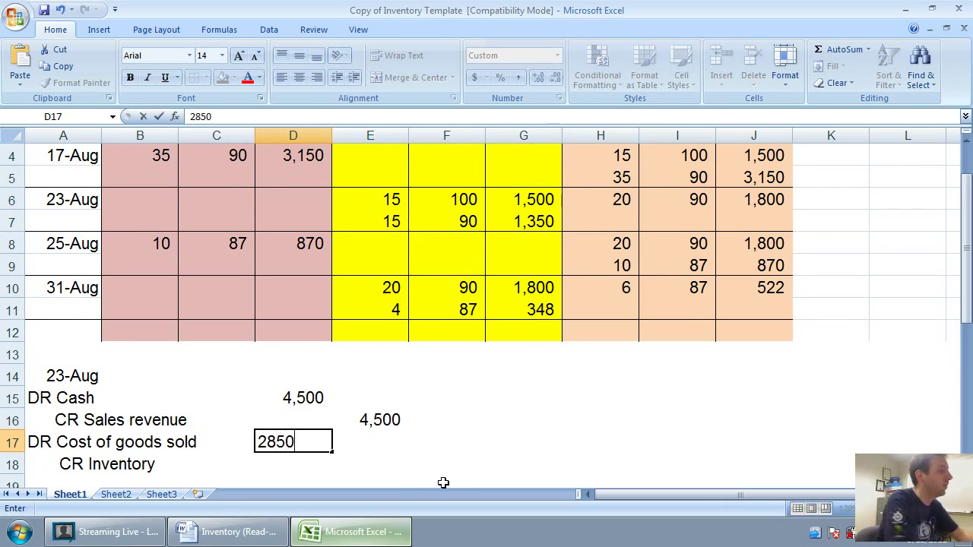
{"action": "key", "text": "Return"}
- Enter 2850 as the 23-Aug sale's Inventory credit in E18
{"action": "key", "text": "Right"}
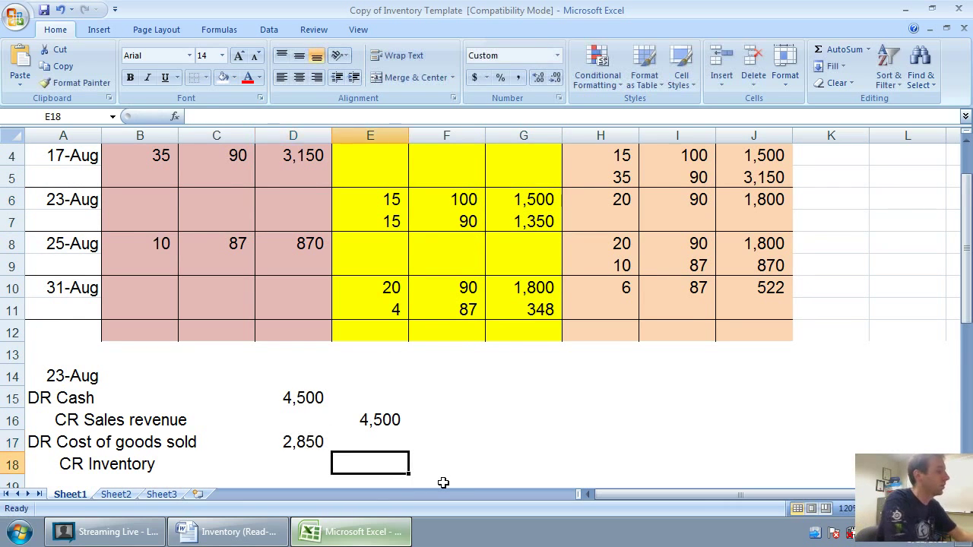
{"action": "type", "text": "2850"}
{"action": "key", "text": "Up"}
- Review the 23-Aug journal entry against the Word inventory records and the schedule's cost of goods sold totals in G6:G7
{"action": "key", "text": "Up"}
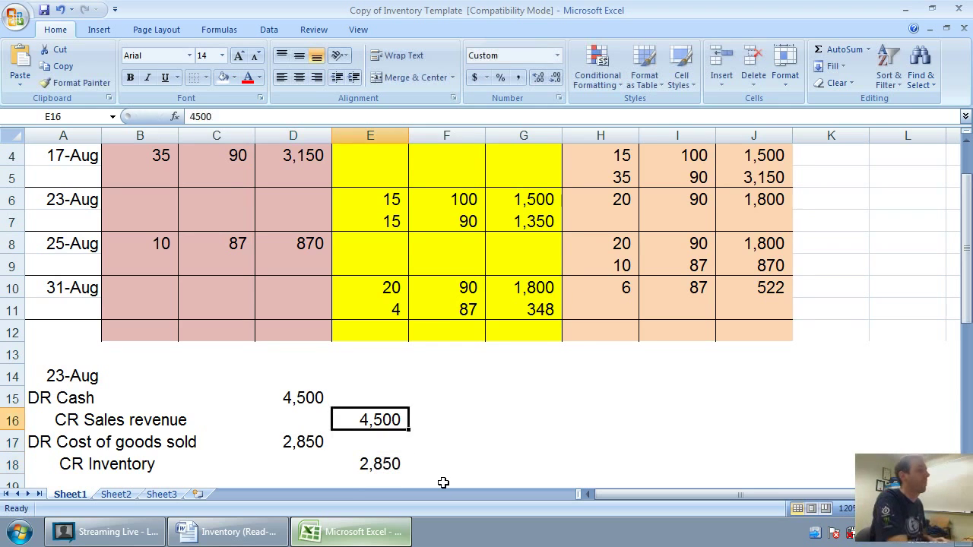
{"action": "key", "text": "Left"}
{"action": "key", "text": "Up"}
{"action": "key", "text": "Left"}
{"action": "key", "text": "Left"}
{"action": "key", "text": "Left"}
{"action": "key", "text": "Up"}
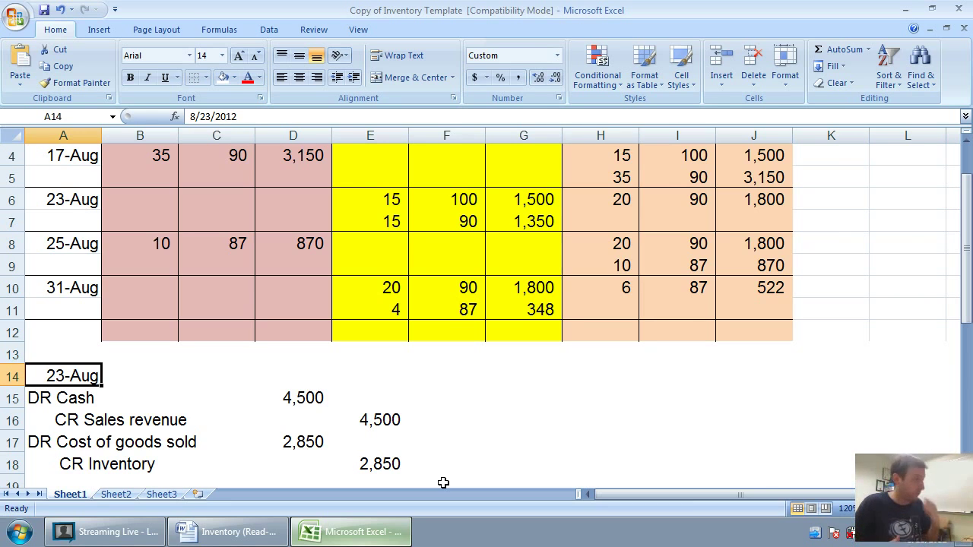
{"action": "left_click", "coordinate": [221, 531]}
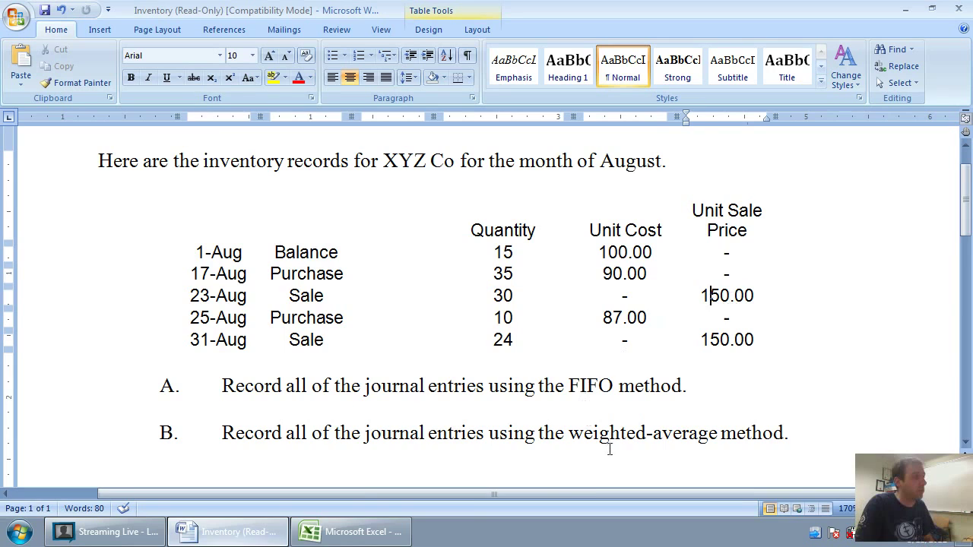
{"action": "left_click", "coordinate": [371, 533]}
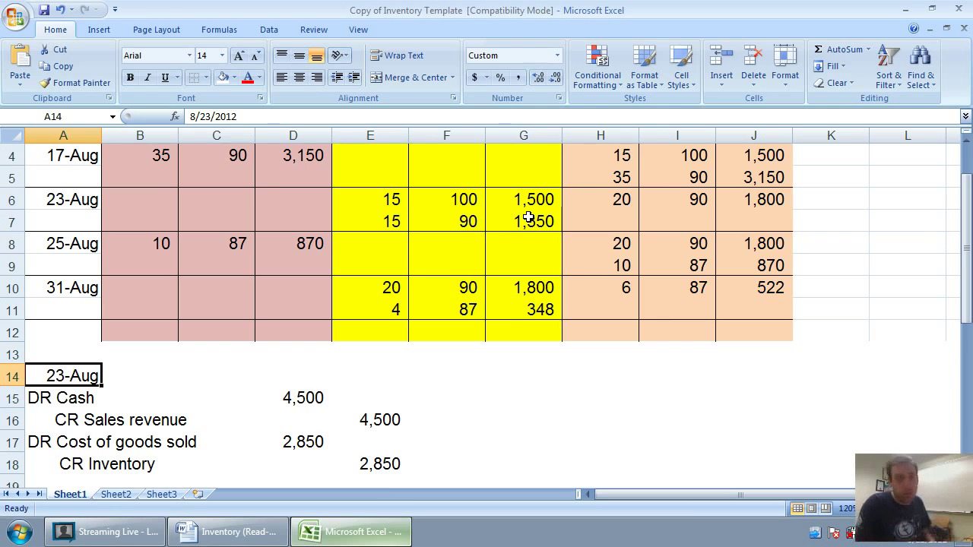
{"action": "scroll", "coordinate": [528, 218], "scroll_direction": "up", "scroll_amount": 1}
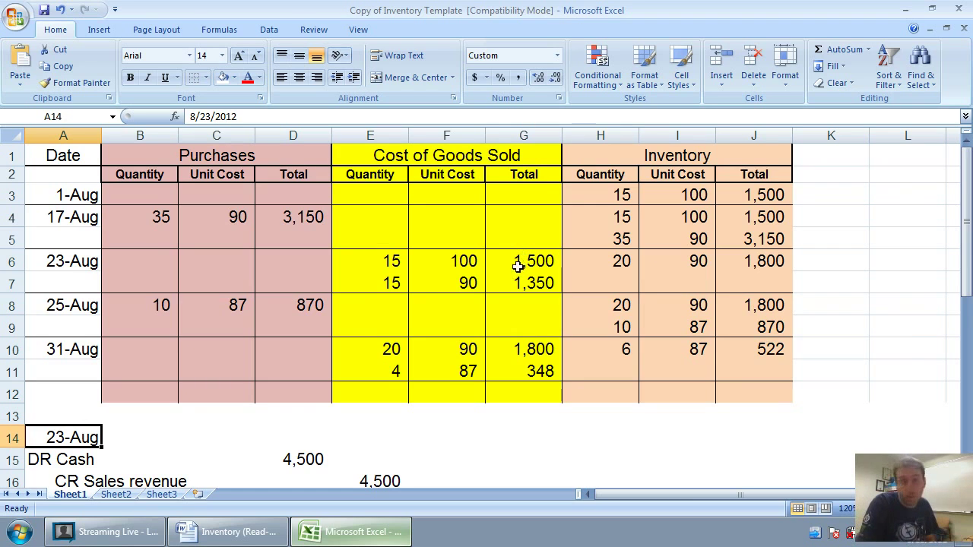
{"action": "left_click_drag", "start_coordinate": [521, 261], "coordinate": [531, 280]}
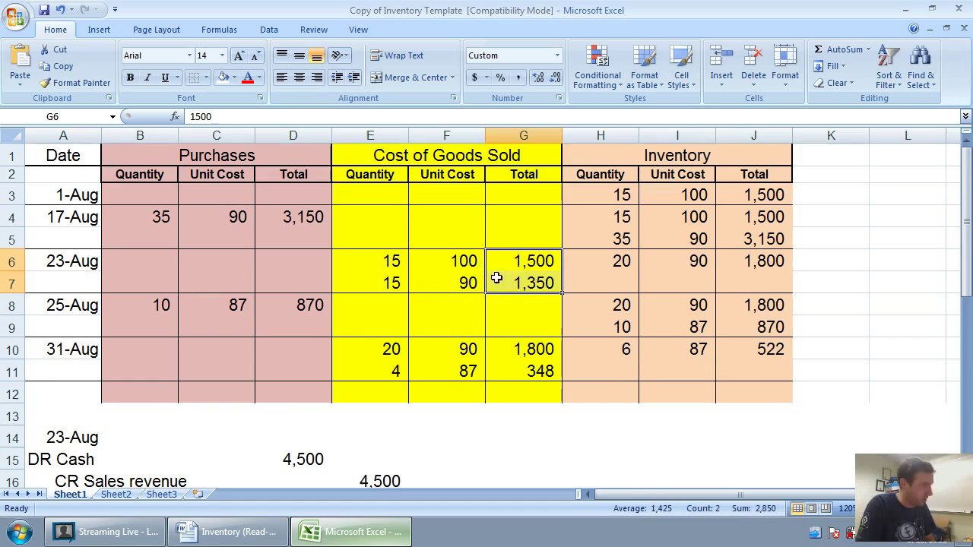
{"action": "scroll", "coordinate": [548, 297], "scroll_direction": "down", "scroll_amount": 1}
{"action": "scroll", "coordinate": [426, 376], "scroll_direction": "down", "scroll_amount": 1}
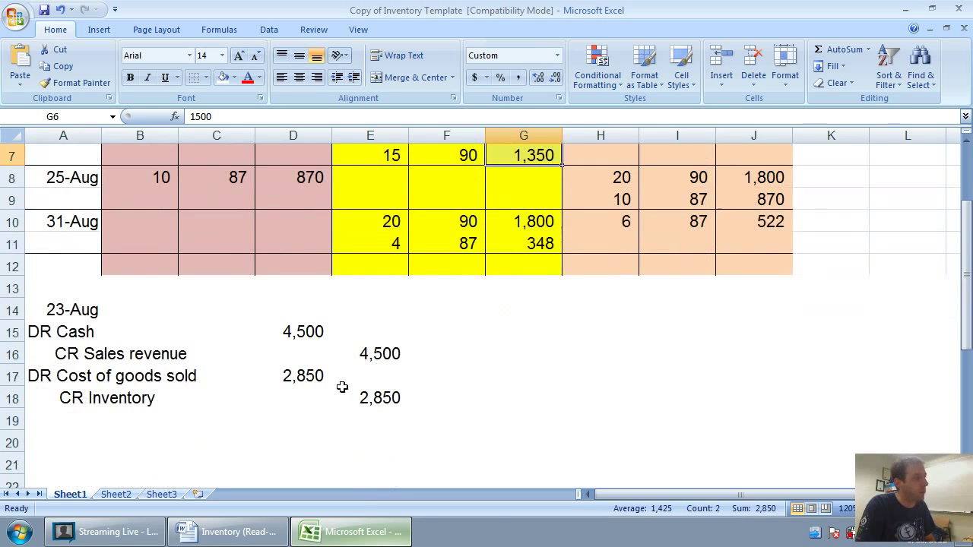
{"action": "left_click", "coordinate": [297, 377]}
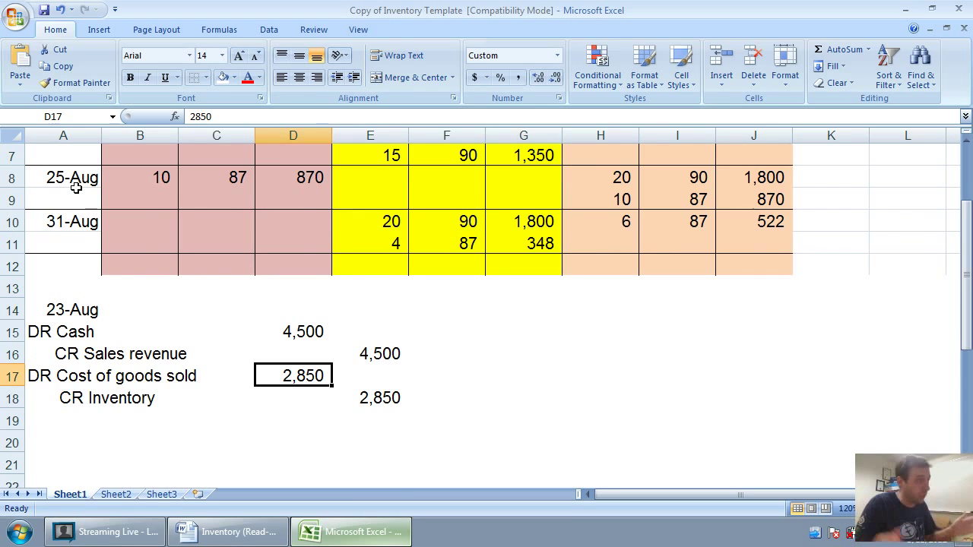
- Change the journal entry date in A14 to August 31, keeping the account names for the new sale
{"action": "left_click", "coordinate": [66, 312]}
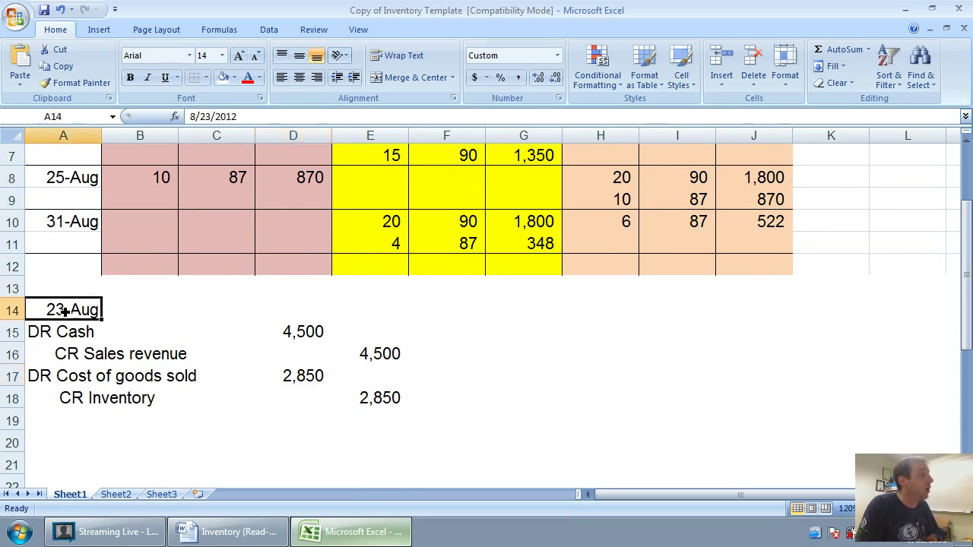
{"action": "type", "text": "Aug"}
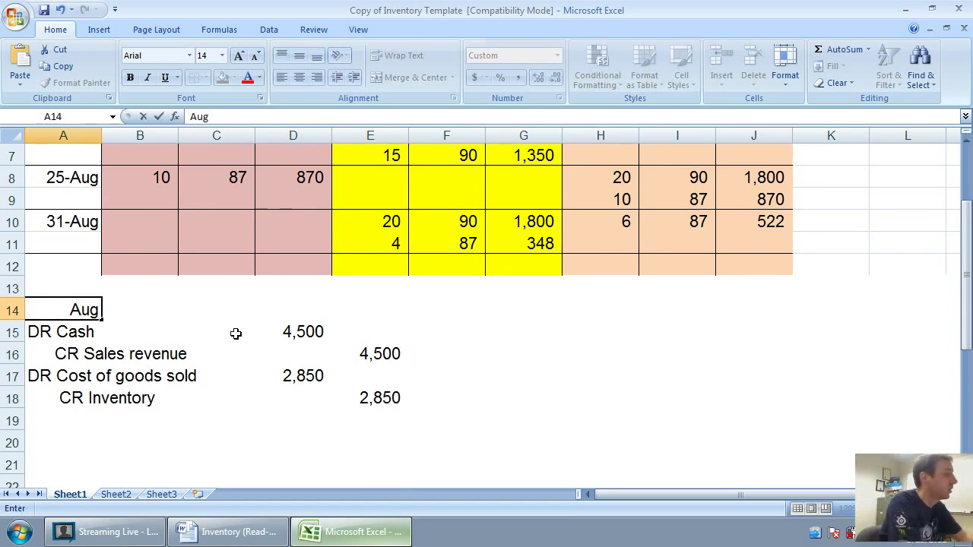
{"action": "key", "text": "Return"}
- Clear the previous sale's debit and credit amounts from D15, E16, D17 and E18
{"action": "key", "text": "Right"}
{"action": "key", "text": "Right"}
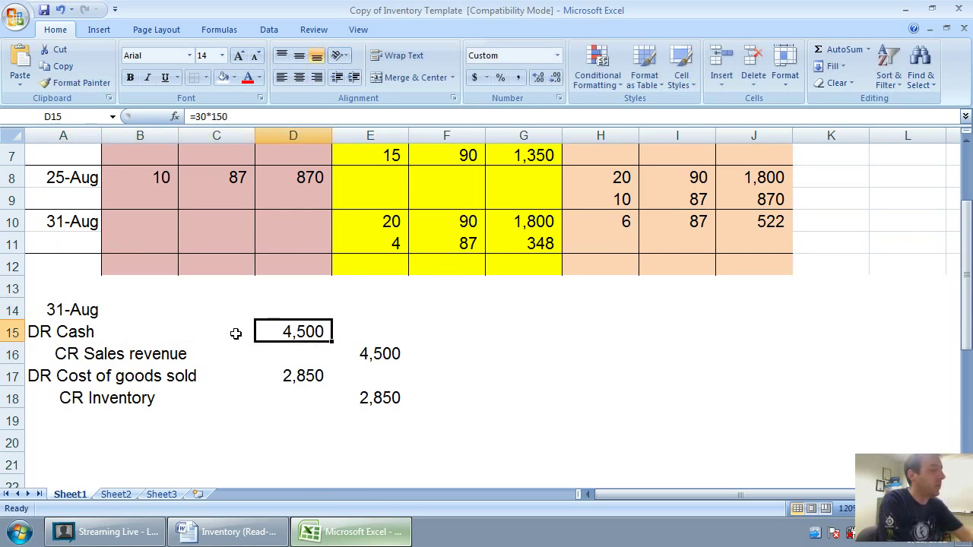
{"action": "key", "text": "Delete"}
{"action": "key", "text": "Down"}
{"action": "key", "text": "Right"}
{"action": "key", "text": "Delete"}
{"action": "key", "text": "Down"}
{"action": "key", "text": "Down"}
{"action": "key", "text": "Delete"}
{"action": "key", "text": "Left"}
{"action": "key", "text": "Up"}
{"action": "key", "text": "Delete"}
{"action": "key", "text": "Up"}
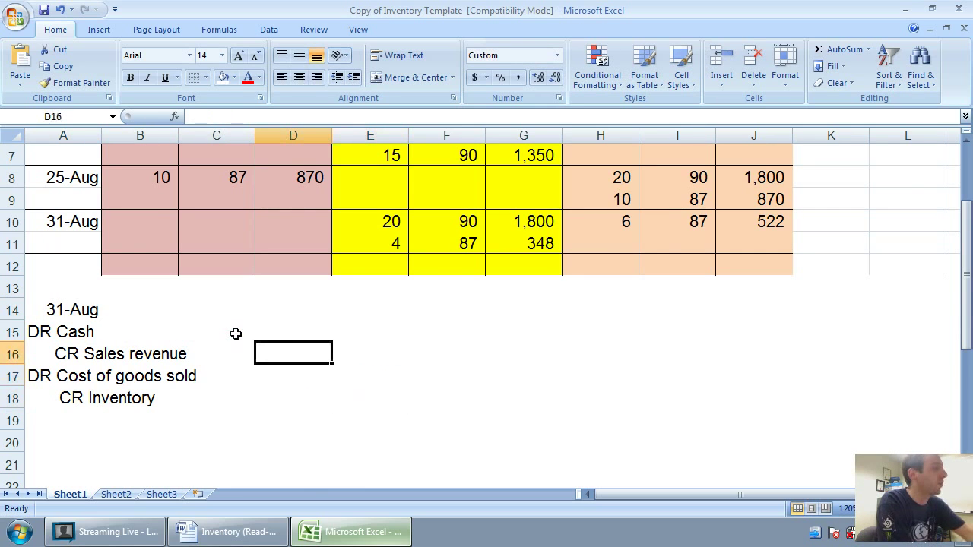
{"action": "key", "text": "Up"}
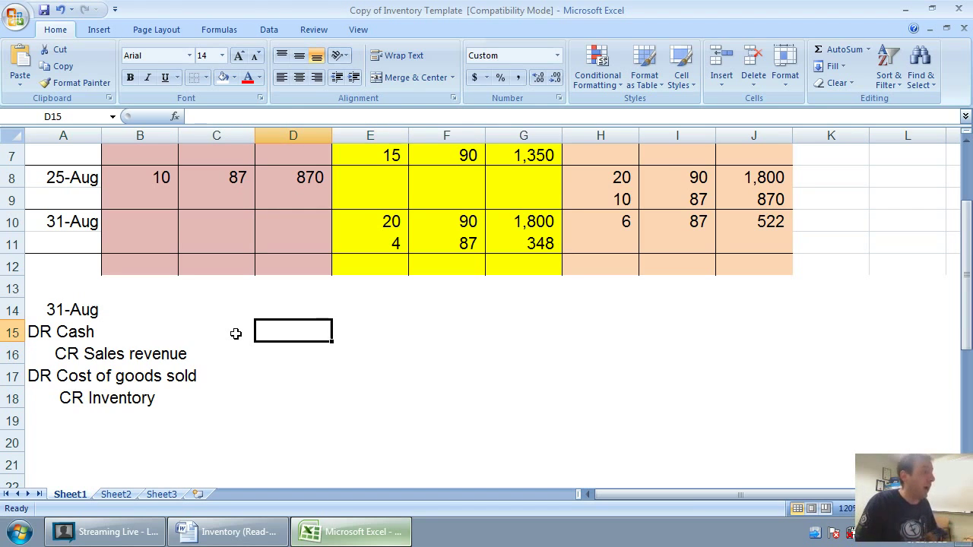
- Check the 31-Aug sale in the Word inventory records, and in Excel enter =24*150 as the Cash debit in D15 and 3600 as the Sales revenue credit in E16
{"action": "left_click", "coordinate": [238, 534]}
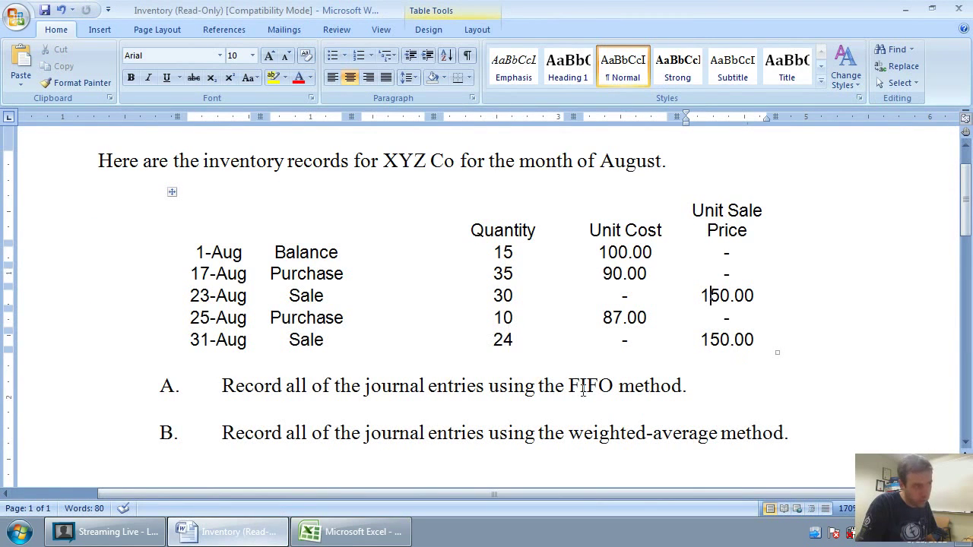
{"action": "left_click", "coordinate": [385, 541]}
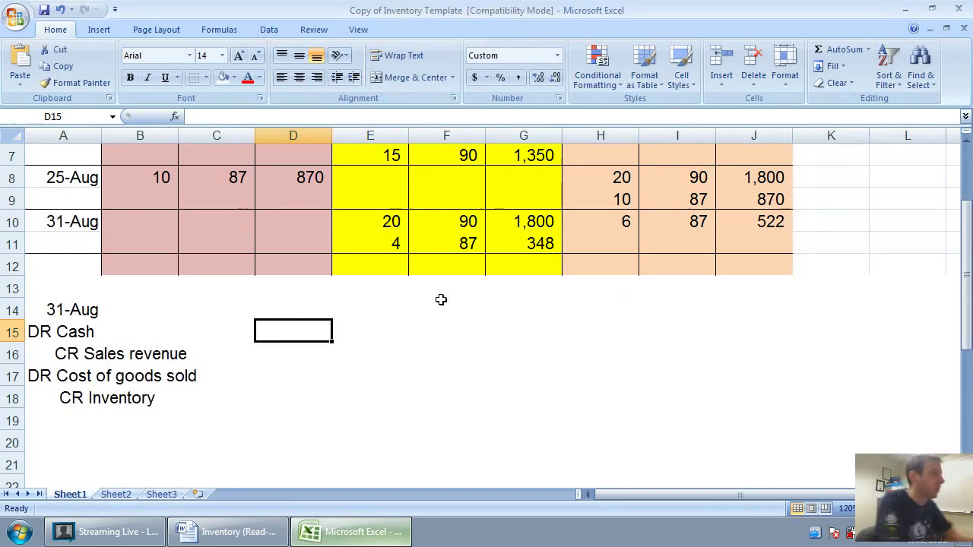
{"action": "type", "text": "=24*"}
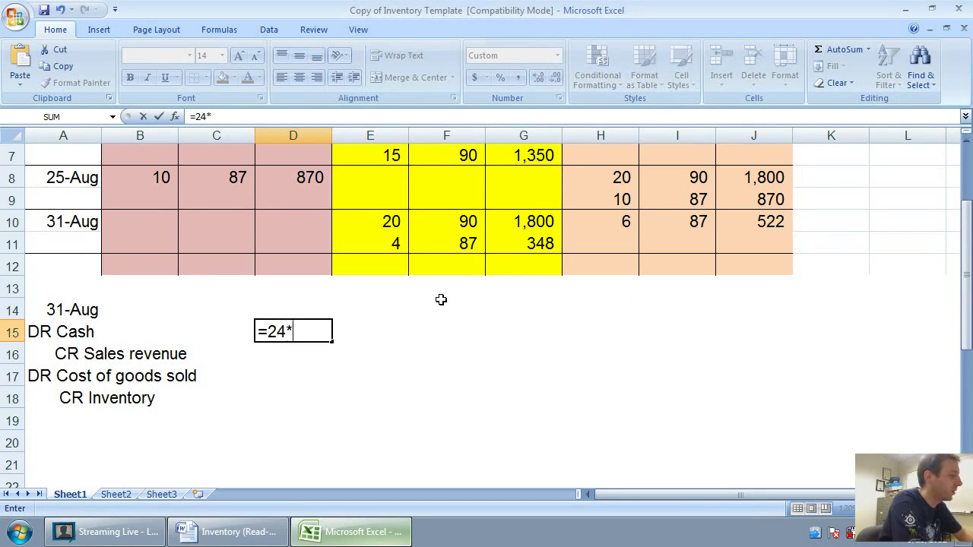
{"action": "type", "text": "150"}
{"action": "key", "text": "Return"}
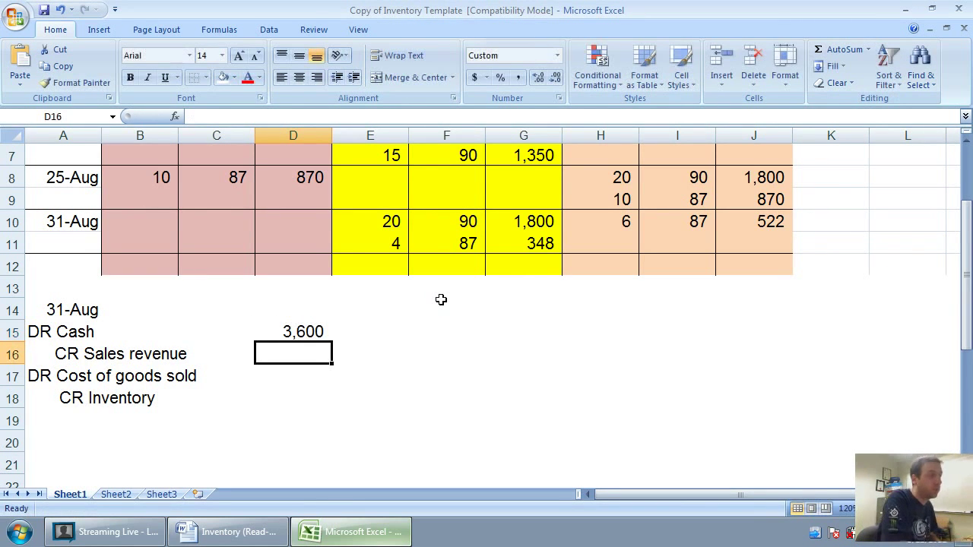
{"action": "key", "text": "Right"}
{"action": "type", "text": "3,600"}
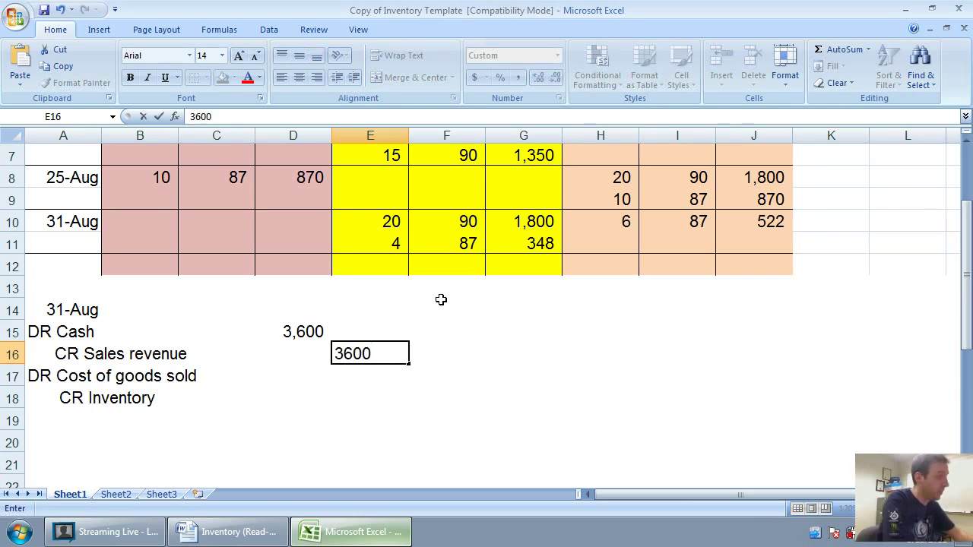
{"action": "key", "text": "Return"}
- Sum the 31-Aug cost of goods sold in G10:G11 and enter 2148 as the Cost of goods sold debit in D17 and Inventory credit in E18
{"action": "key", "text": "Left"}
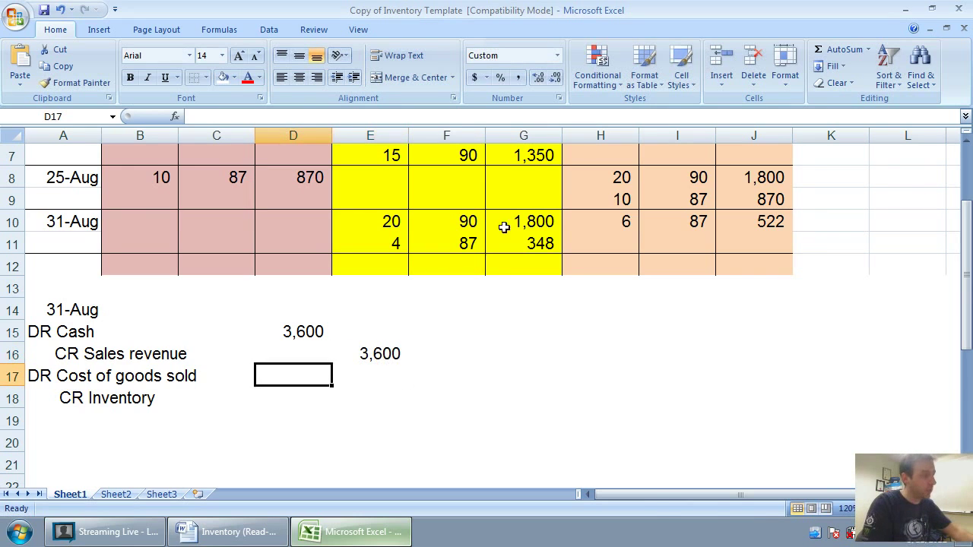
{"action": "left_click_drag", "start_coordinate": [500, 225], "coordinate": [543, 245]}
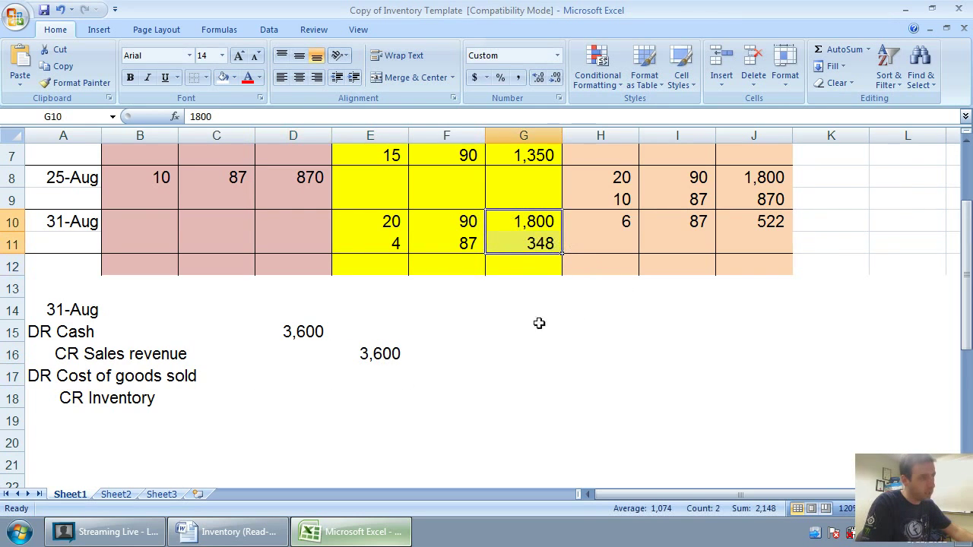
{"action": "left_click", "coordinate": [312, 379]}
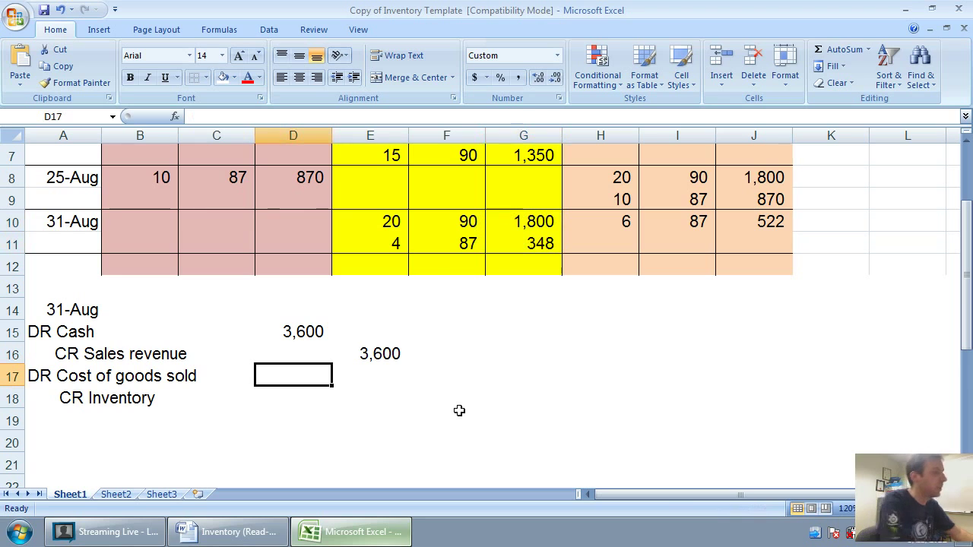
{"action": "type", "text": "2148"}
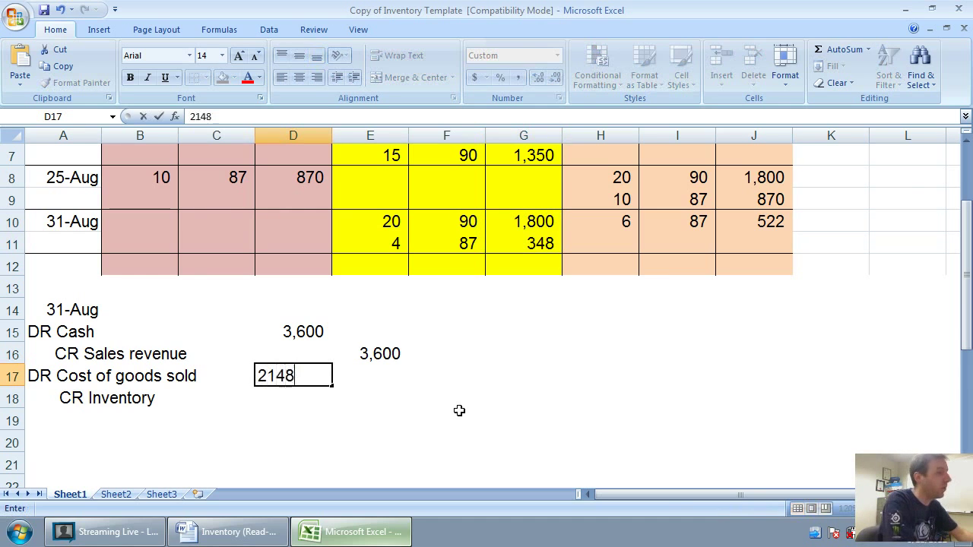
{"action": "key", "text": "Tab"}
{"action": "key", "text": "Down"}
{"action": "type", "text": "2148"}
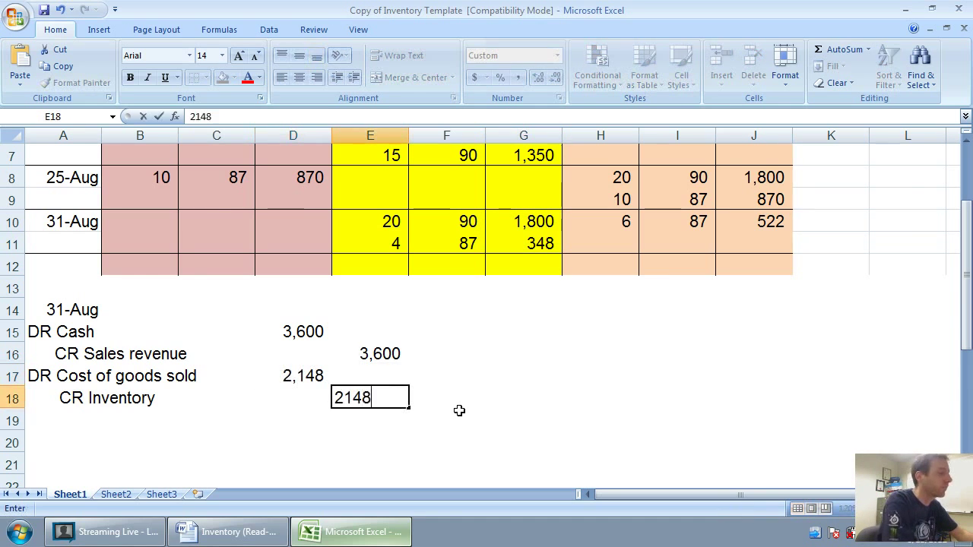
{"action": "key", "text": "Return"}
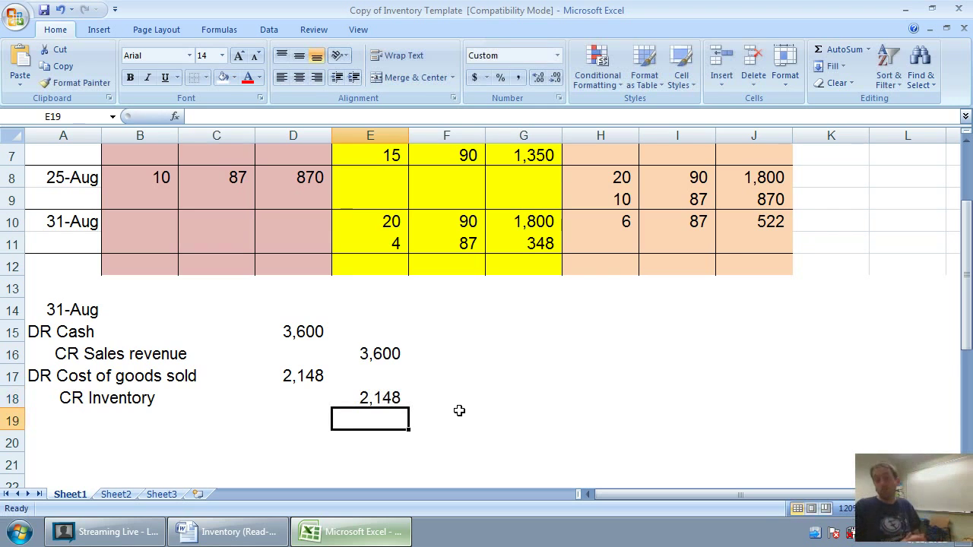